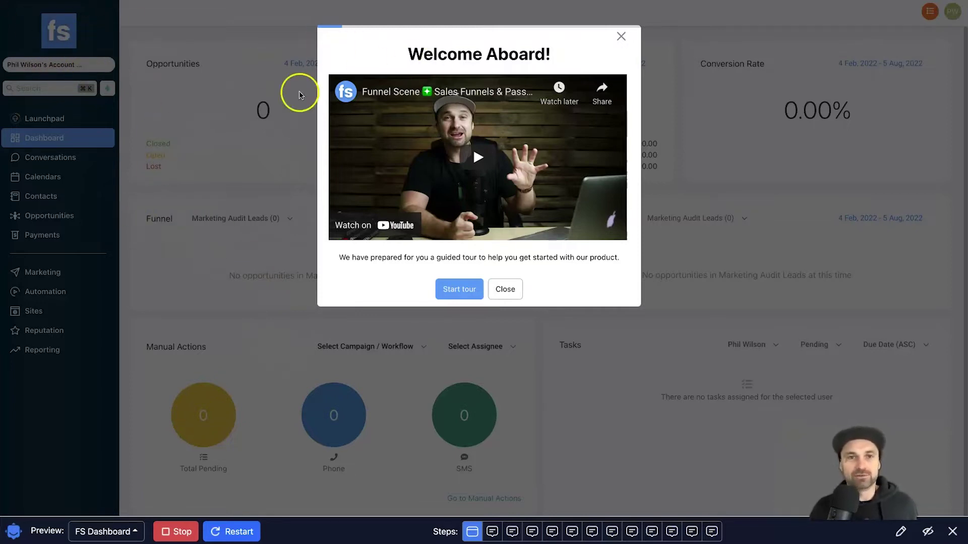
- Restart the FS Dashboard tour preview and step through the welcome, Launchpad, Dashboard and Conversations steps to Calendars
{"action": "left_click", "coordinate": [229, 537]}
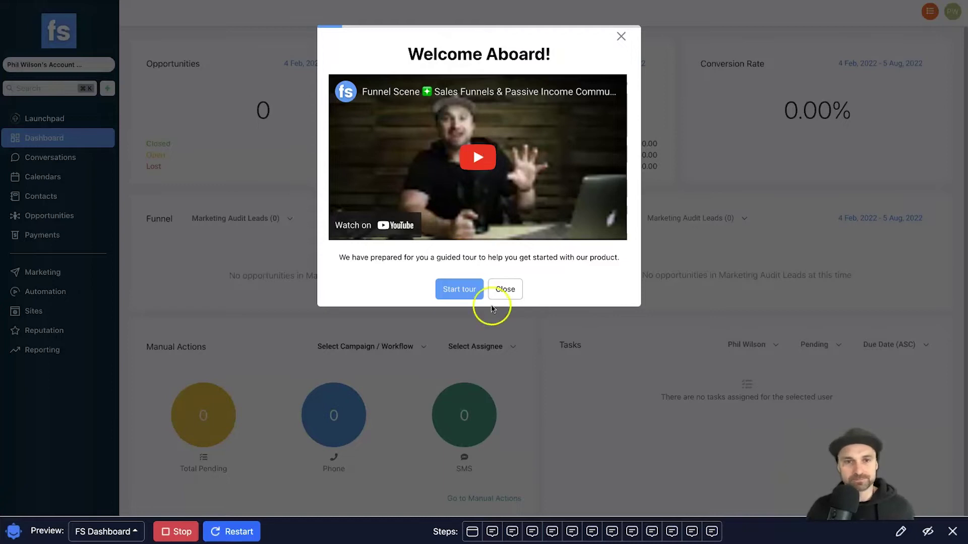
{"action": "left_click", "coordinate": [457, 296]}
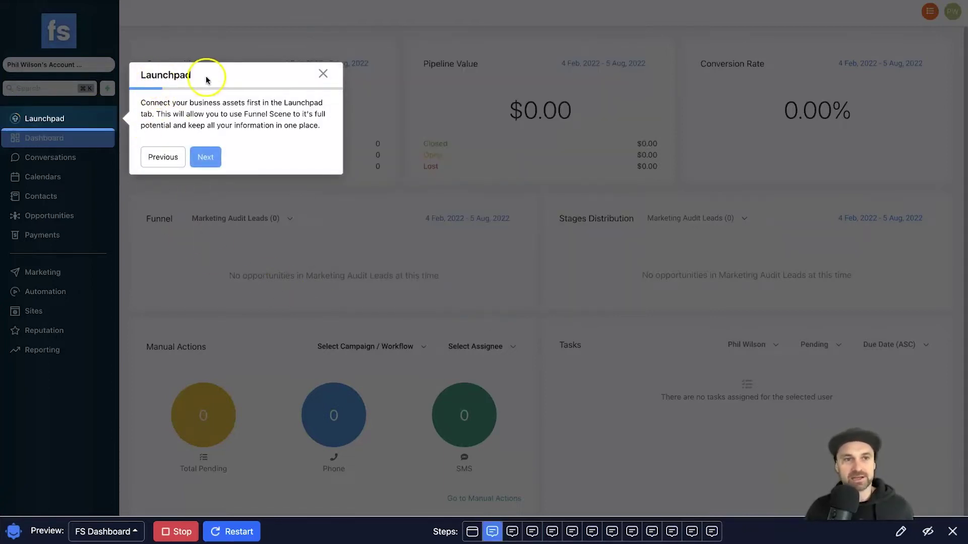
{"action": "left_click_drag", "start_coordinate": [139, 102], "coordinate": [278, 124]}
{"action": "left_click", "coordinate": [212, 157]}
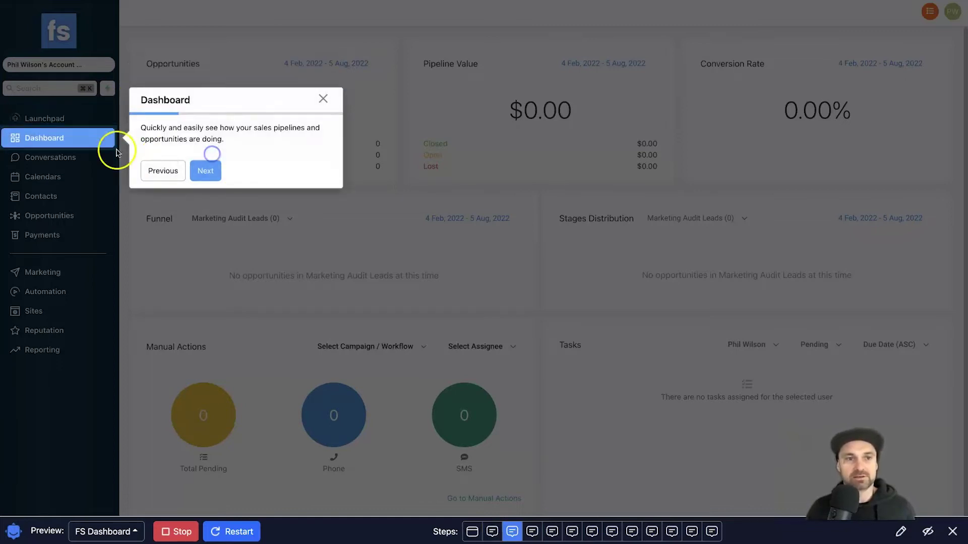
{"action": "left_click_drag", "start_coordinate": [199, 111], "coordinate": [207, 95]}
{"action": "left_click_drag", "start_coordinate": [151, 127], "coordinate": [199, 158]}
{"action": "left_click", "coordinate": [205, 171]}
{"action": "left_click", "coordinate": [208, 173]}
{"action": "left_click", "coordinate": [205, 191]}
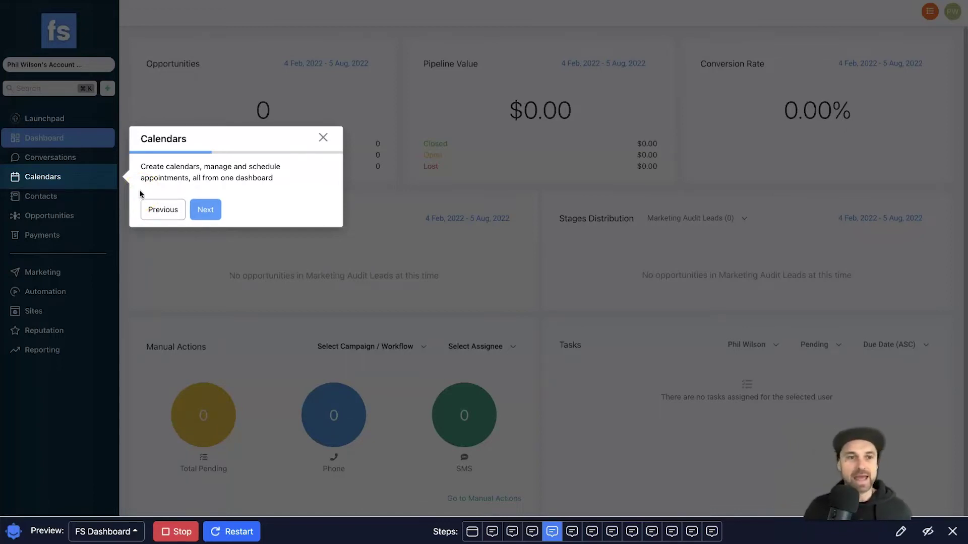
- Continue the tour preview from the Calendars tip through the Contacts, Opportunities, Payments, Marketing and Automation tips
{"action": "left_click", "coordinate": [201, 208]}
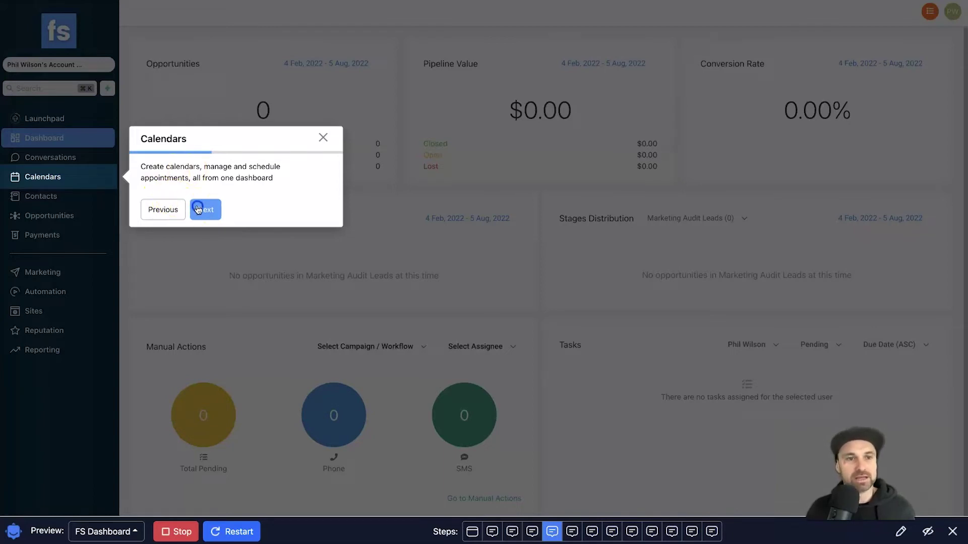
{"action": "left_click", "coordinate": [202, 237]}
{"action": "left_click", "coordinate": [205, 254]}
{"action": "left_click", "coordinate": [206, 268]}
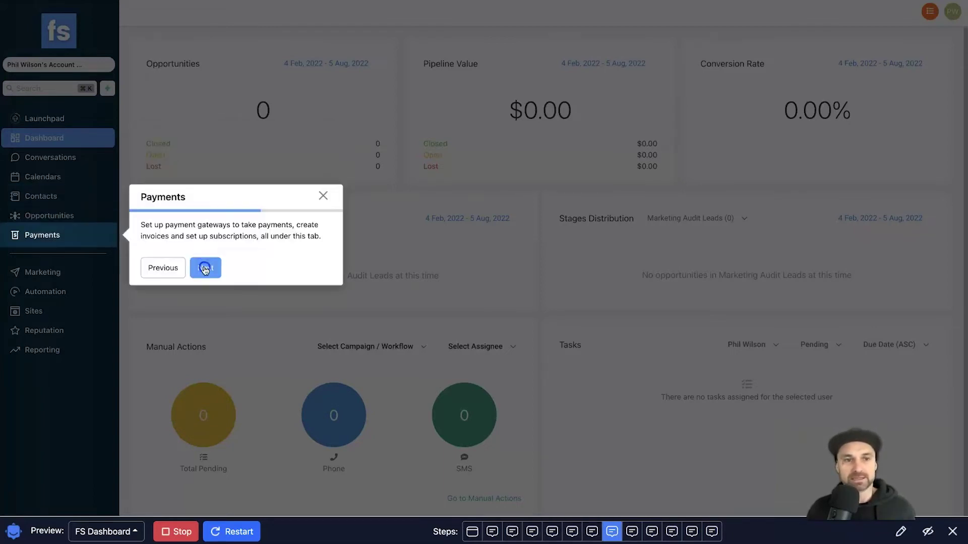
{"action": "left_click", "coordinate": [212, 308]}
{"action": "left_click", "coordinate": [201, 329]}
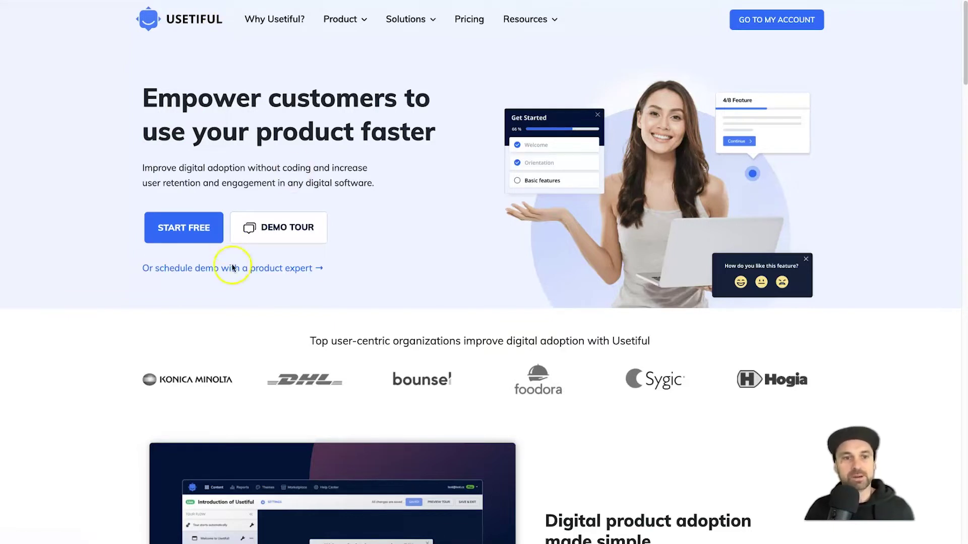
- Switch to the Usetiful website, open its pricing page and examine the Free plan's price and limits
{"action": "scroll", "coordinate": [222, 267], "scroll_direction": "down", "scroll_amount": 3}
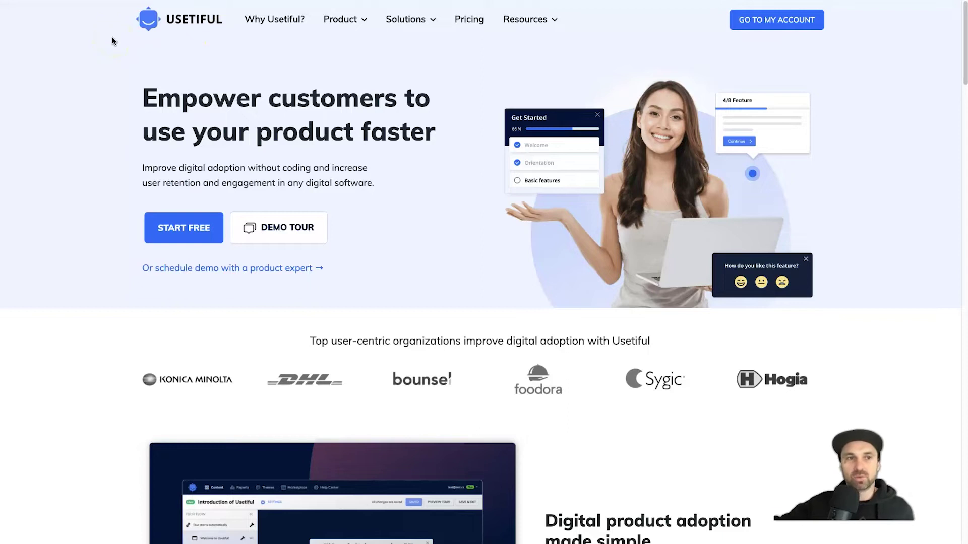
{"action": "left_click", "coordinate": [465, 21]}
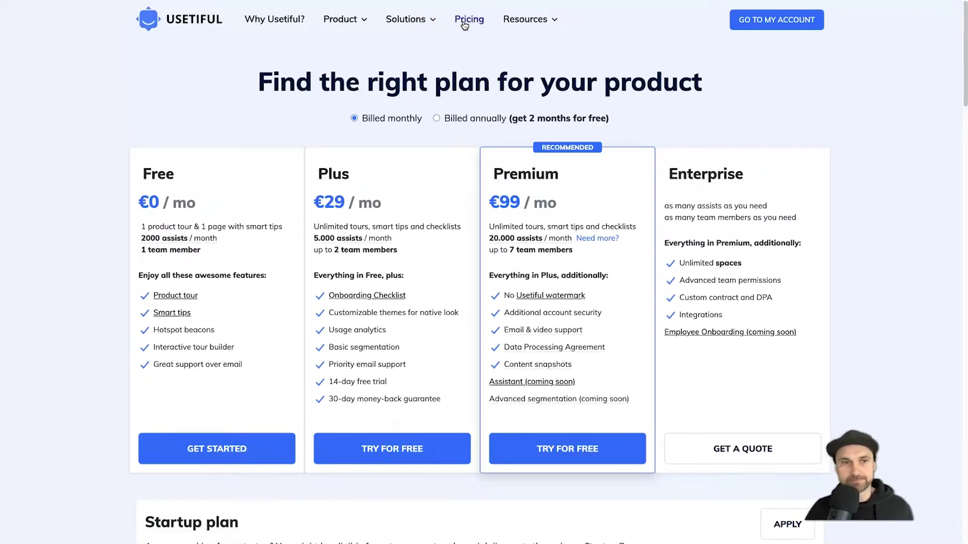
{"action": "left_click_drag", "start_coordinate": [133, 141], "coordinate": [266, 277]}
{"action": "left_click", "coordinate": [211, 254]}
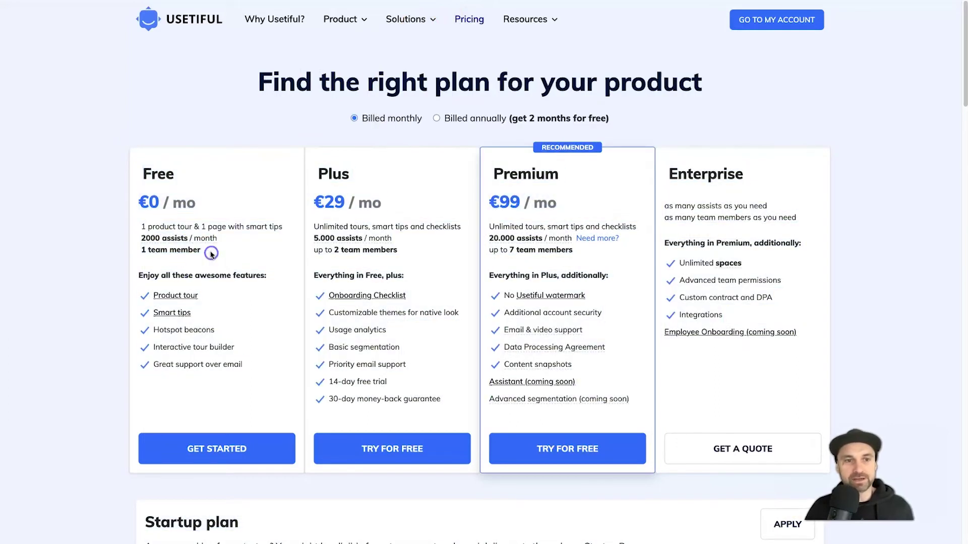
{"action": "mouse_move", "coordinate": [152, 241]}
{"action": "left_click", "coordinate": [210, 228]}
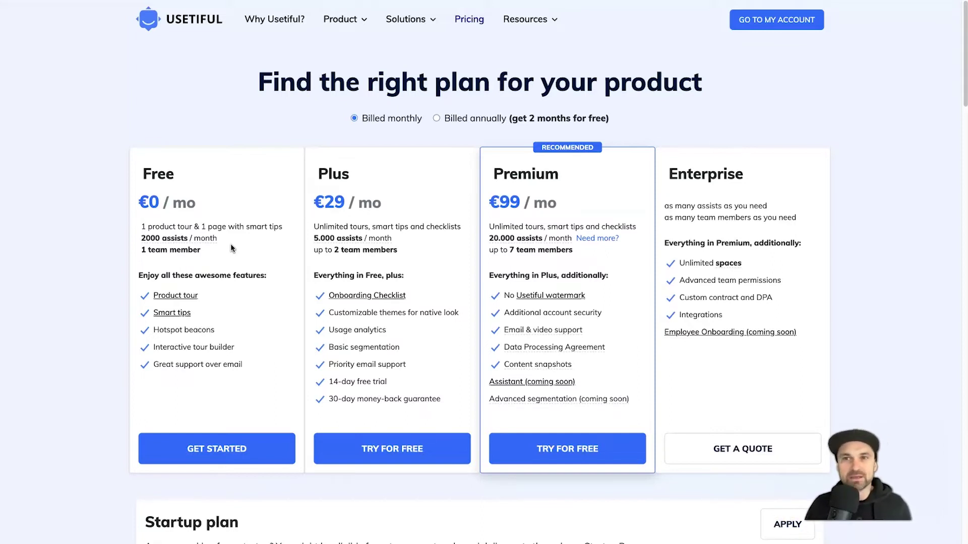
{"action": "left_click", "coordinate": [100, 243]}
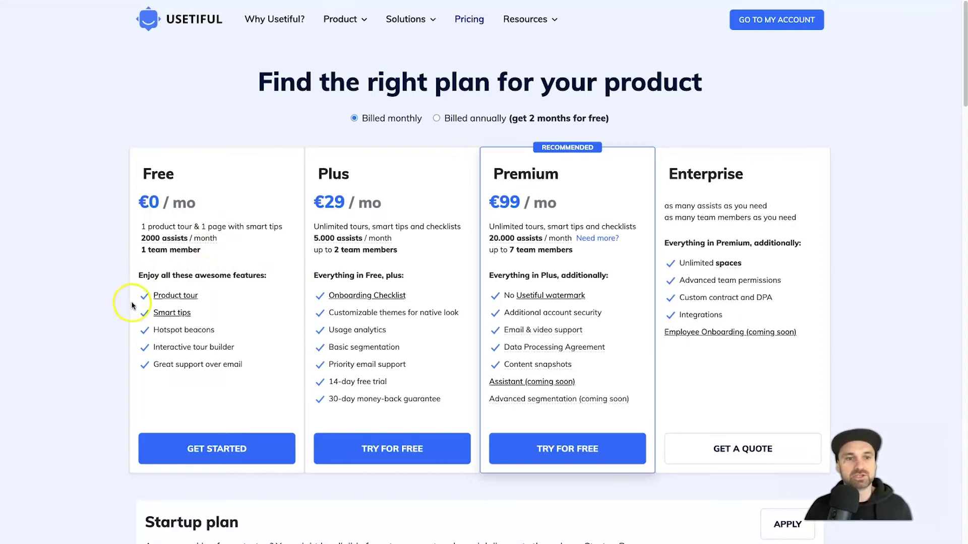
- Compare the plan cards with the feature comparison table on the pricing page
{"action": "scroll", "coordinate": [131, 302], "scroll_direction": "down", "scroll_amount": 9}
{"action": "triple_click", "coordinate": [124, 351]}
{"action": "left_click", "coordinate": [335, 370]}
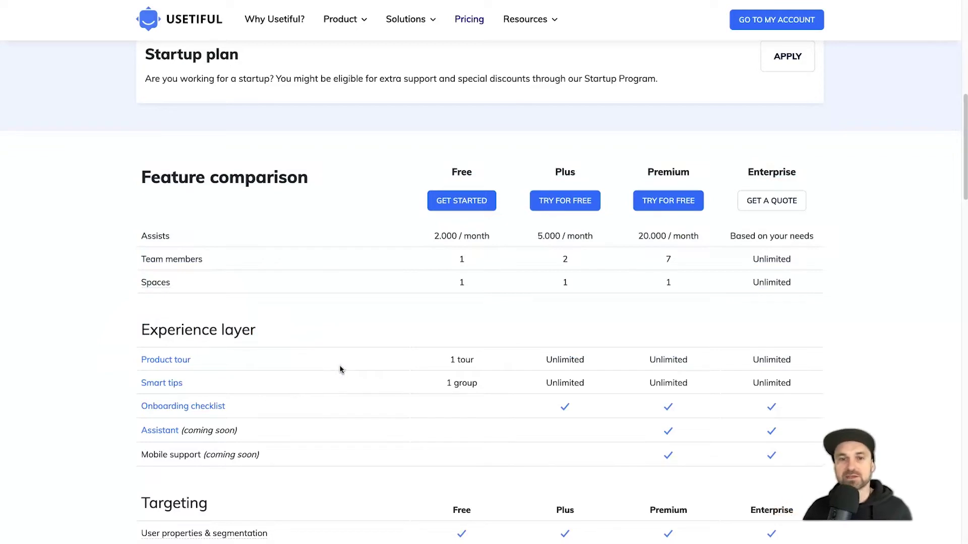
{"action": "scroll", "coordinate": [551, 333], "scroll_direction": "up", "scroll_amount": 9}
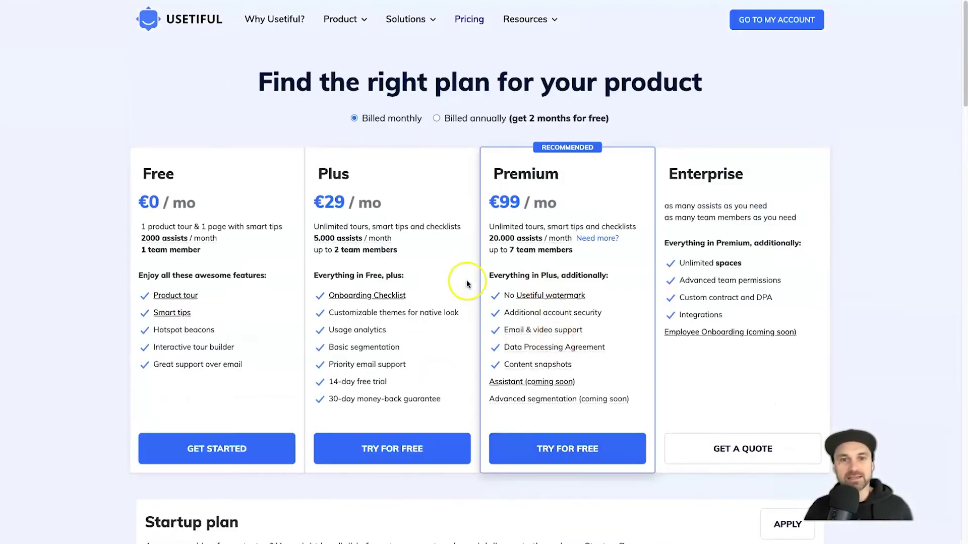
{"action": "scroll", "coordinate": [466, 284], "scroll_direction": "down", "scroll_amount": 7}
{"action": "scroll", "coordinate": [480, 226], "scroll_direction": "up", "scroll_amount": 5}
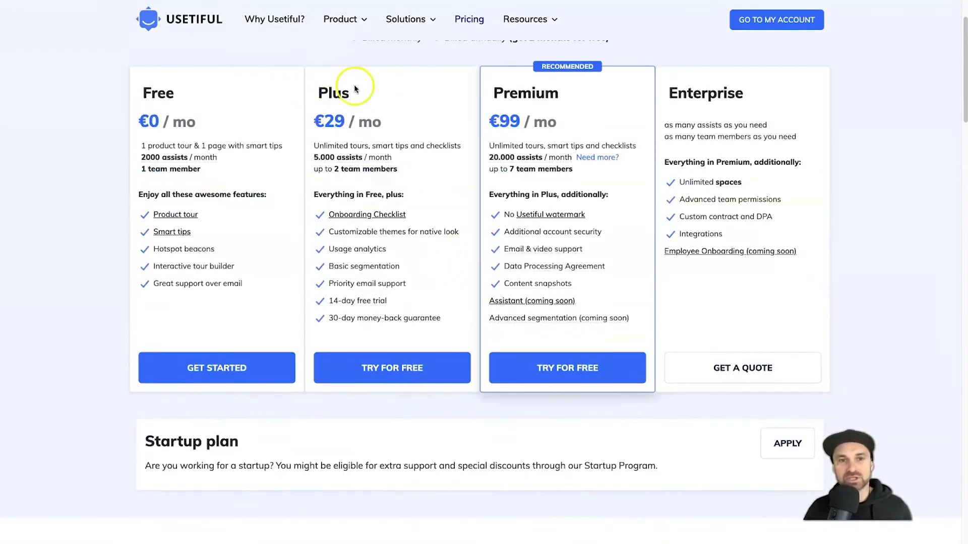
{"action": "scroll", "coordinate": [444, 298], "scroll_direction": "down", "scroll_amount": 9}
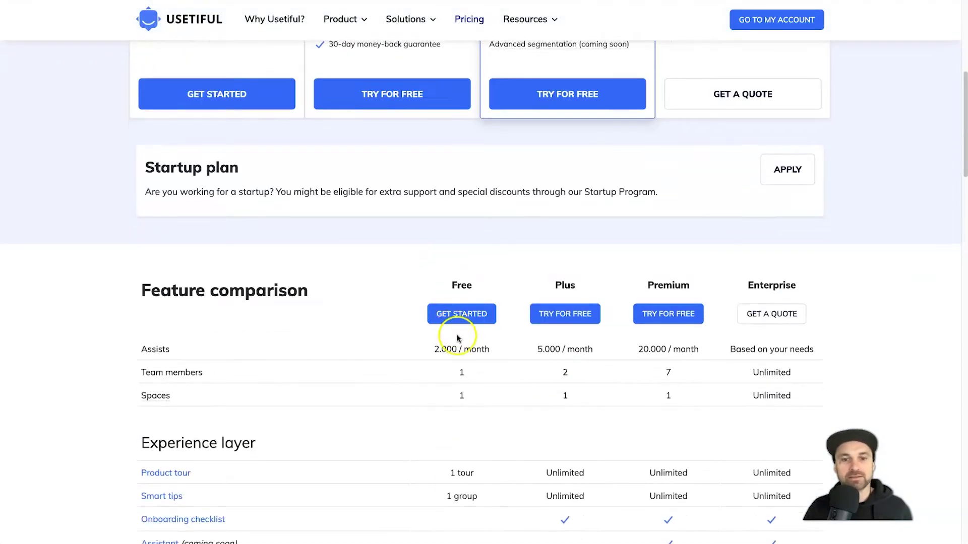
- Check the Plus plan's product tour, monthly assist and team member allowances in the feature comparison
{"action": "left_click", "coordinate": [523, 317]}
{"action": "left_click_drag", "start_coordinate": [548, 316], "coordinate": [592, 318]}
{"action": "left_click", "coordinate": [594, 318]}
{"action": "left_click_drag", "start_coordinate": [535, 194], "coordinate": [585, 193]}
{"action": "left_click", "coordinate": [586, 193]}
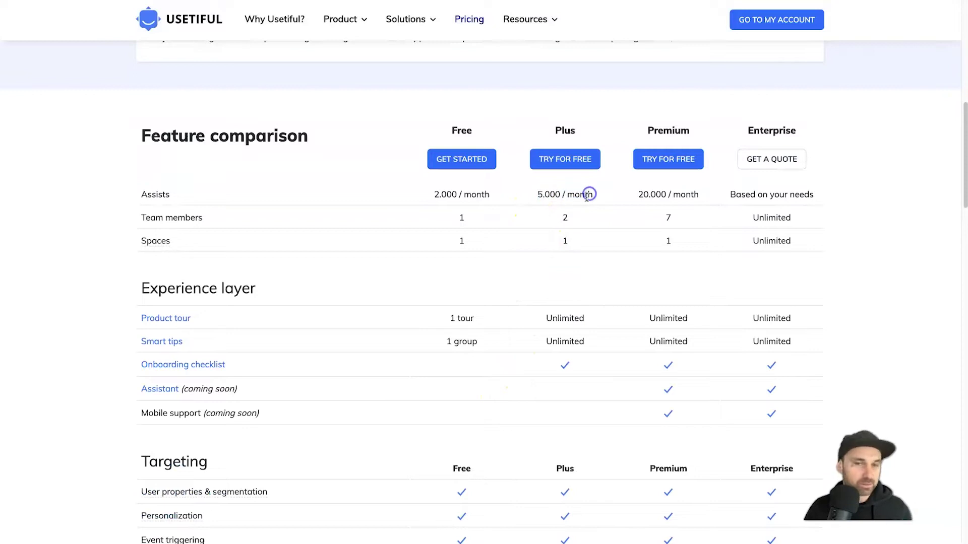
{"action": "left_click", "coordinate": [532, 224]}
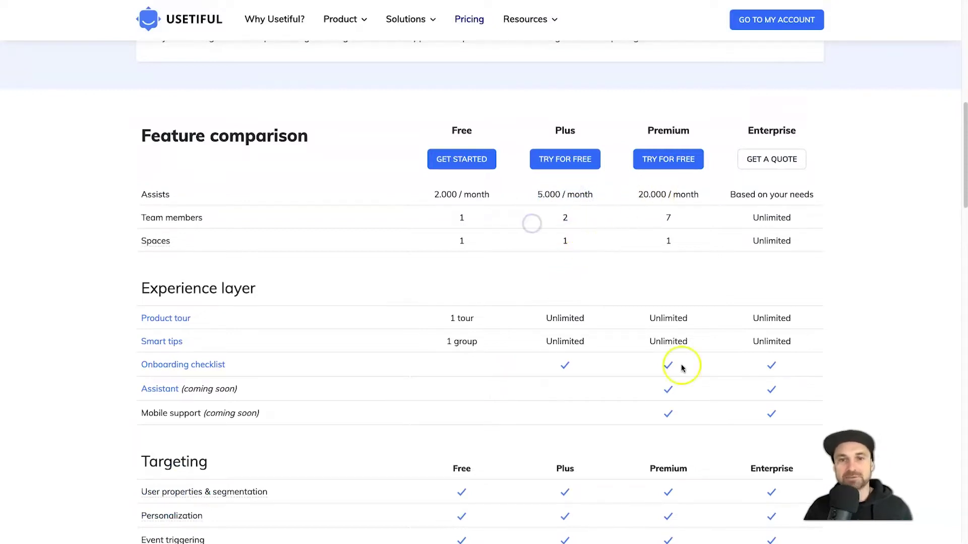
- Check the Enterprise plan's assist and team member allowances in the feature comparison
{"action": "scroll", "coordinate": [747, 288], "scroll_direction": "up", "scroll_amount": 1}
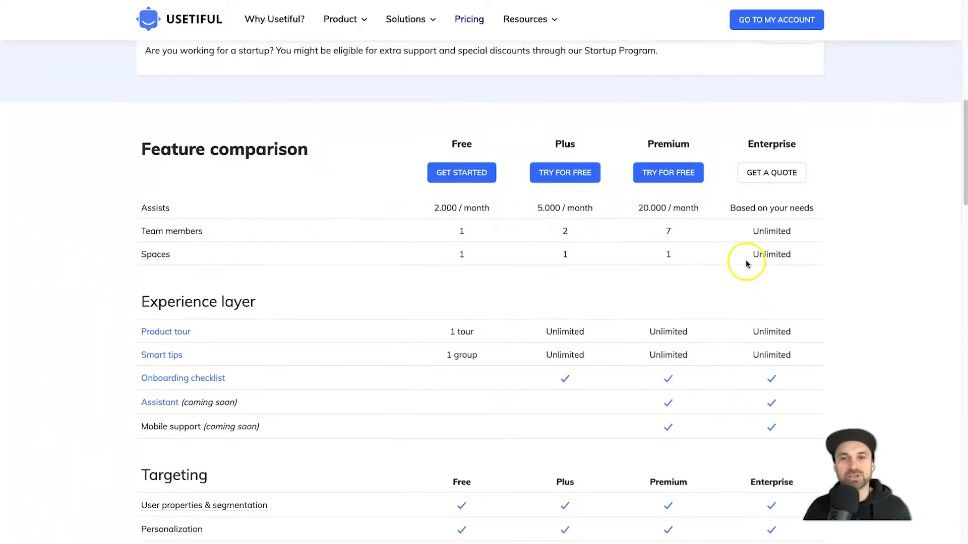
{"action": "scroll", "coordinate": [746, 260], "scroll_direction": "down", "scroll_amount": 1}
{"action": "left_click_drag", "start_coordinate": [750, 217], "coordinate": [807, 214]}
{"action": "left_click", "coordinate": [806, 214]}
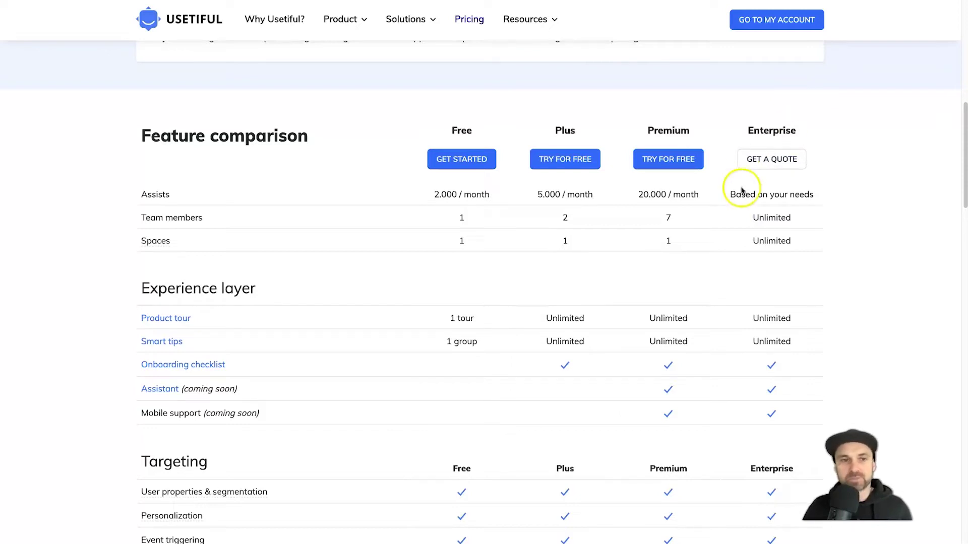
{"action": "left_click", "coordinate": [770, 219]}
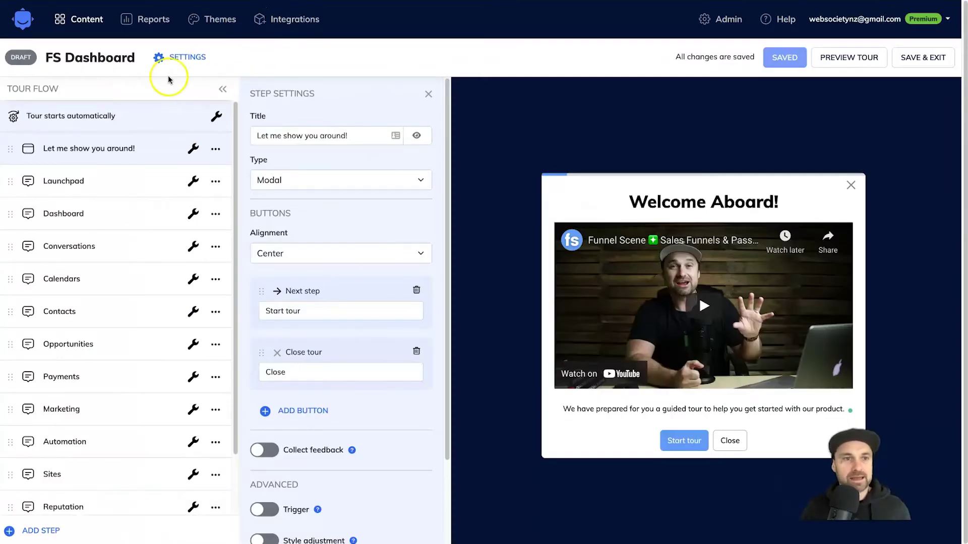
- Leave the tour editor, open FS Theme and review its color, typography, button position and advanced settings
{"action": "left_click", "coordinate": [80, 28]}
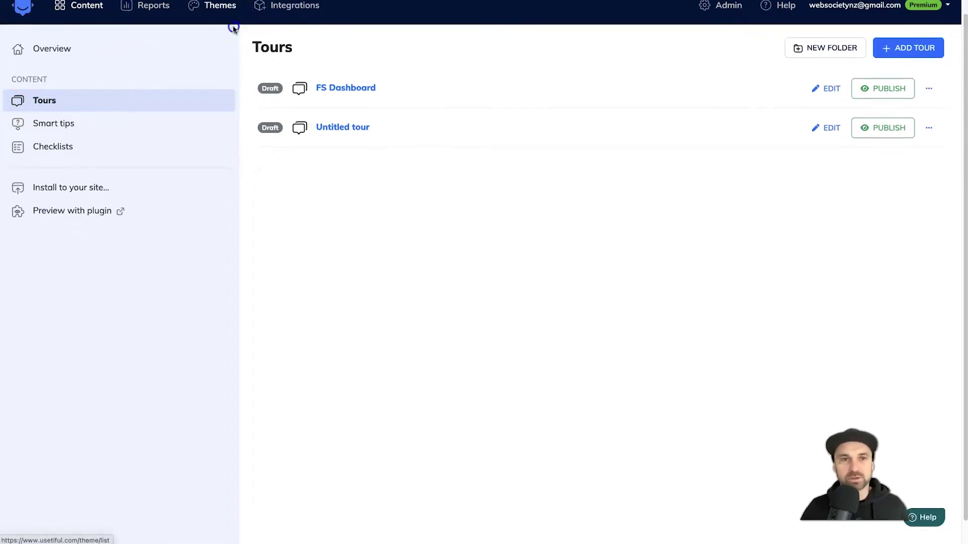
{"action": "left_click", "coordinate": [234, 30]}
{"action": "left_click", "coordinate": [202, 63]}
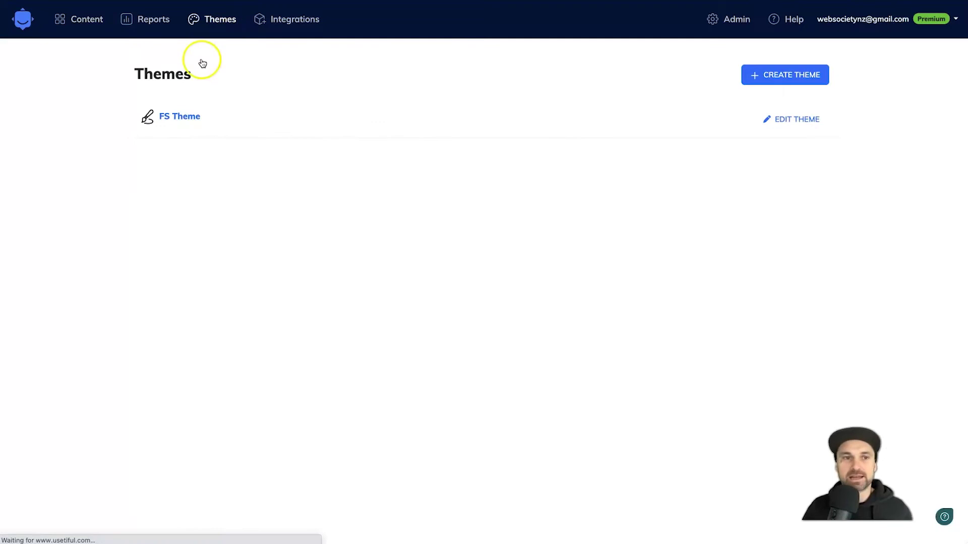
{"action": "left_click", "coordinate": [171, 115]}
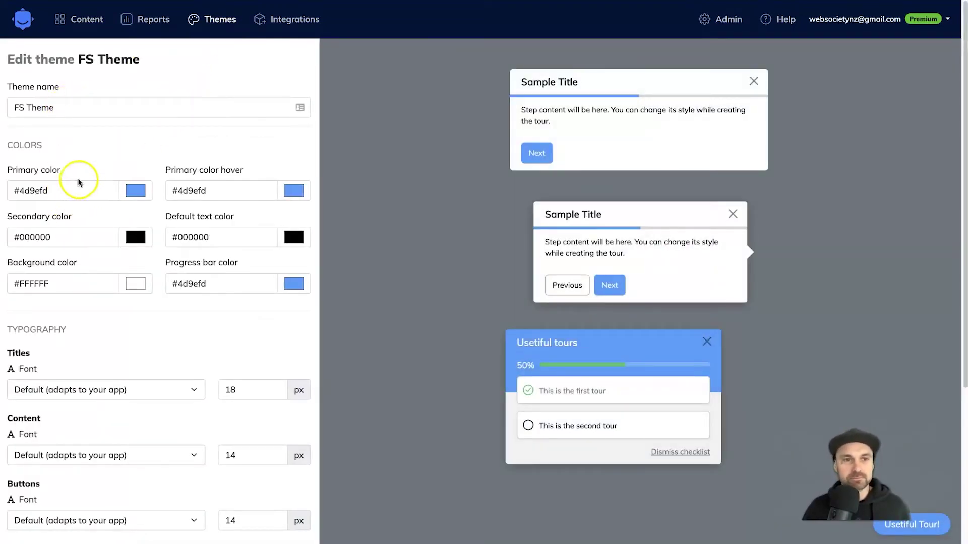
{"action": "scroll", "coordinate": [142, 377], "scroll_direction": "down", "scroll_amount": 1}
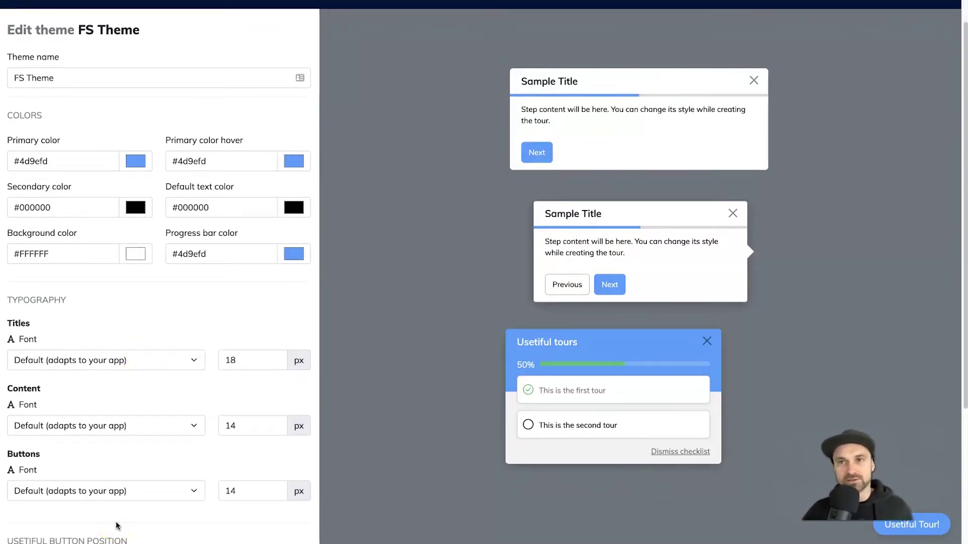
{"action": "scroll", "coordinate": [170, 482], "scroll_direction": "down", "scroll_amount": 5}
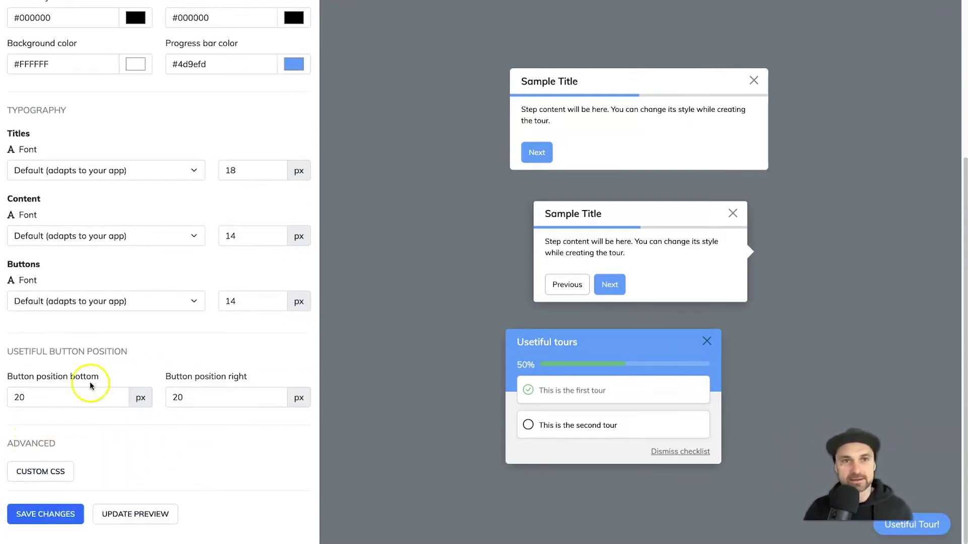
{"action": "scroll", "coordinate": [166, 304], "scroll_direction": "up", "scroll_amount": 5}
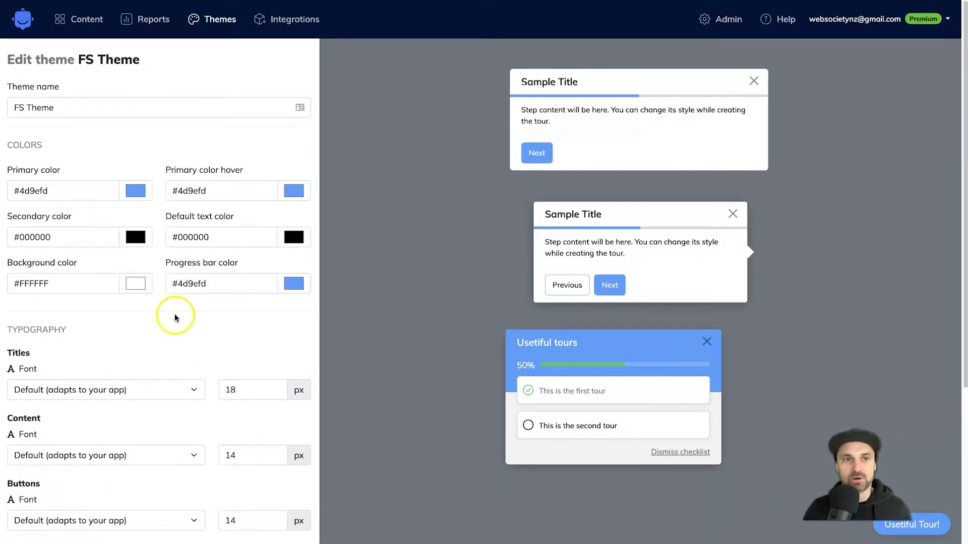
- Return to the tours list and view the new folder dialog without creating a folder
{"action": "left_click", "coordinate": [85, 21]}
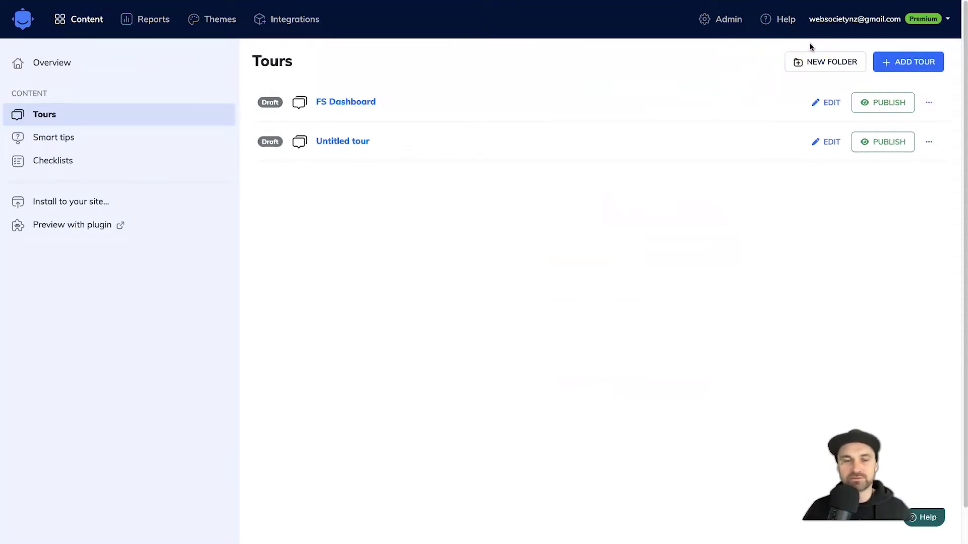
{"action": "left_click", "coordinate": [829, 61]}
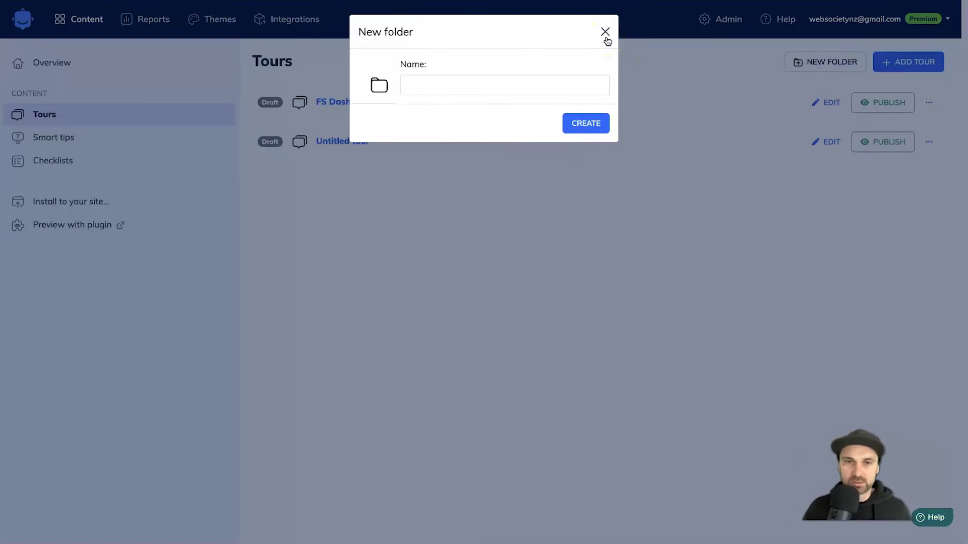
{"action": "left_click", "coordinate": [605, 32]}
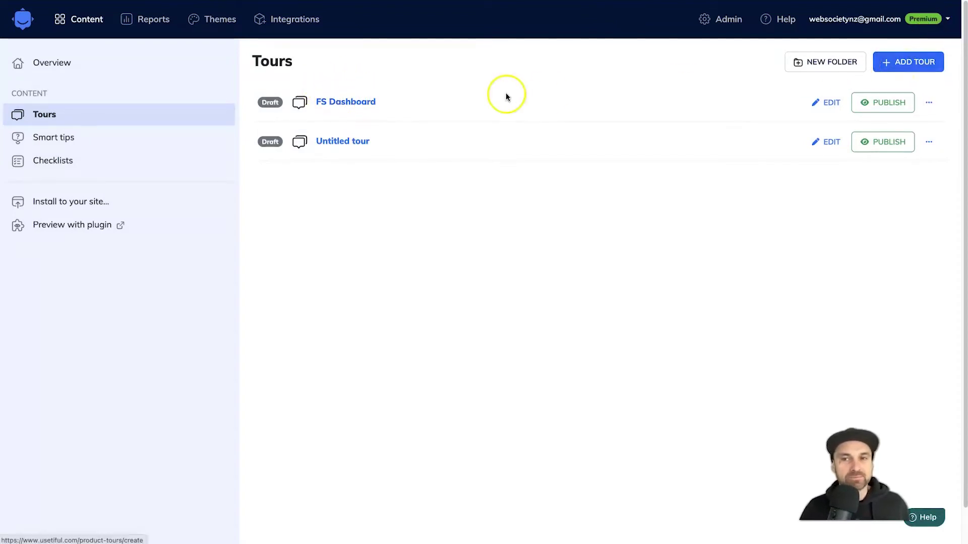
- Open the FS Dashboard tour and review the steps in its tour flow
{"action": "left_click", "coordinate": [345, 101]}
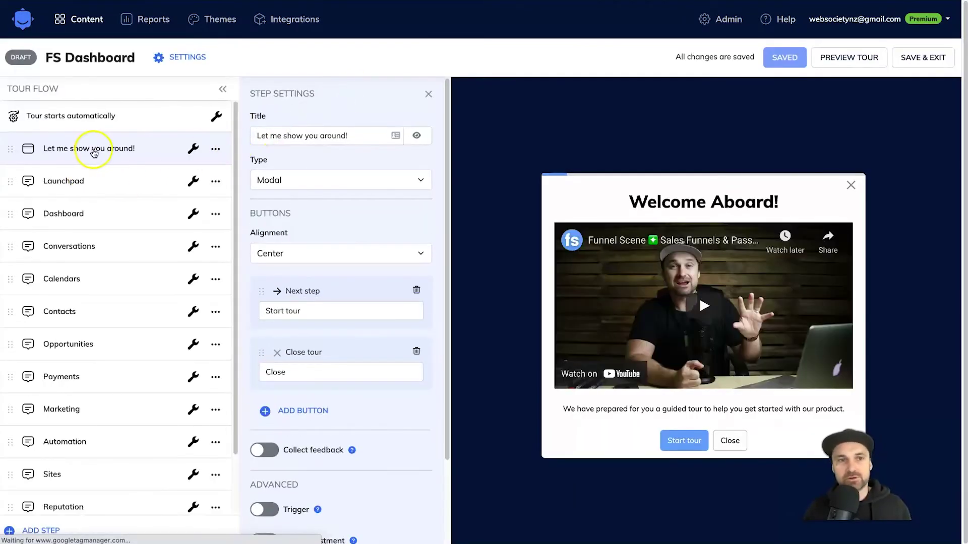
{"action": "left_click", "coordinate": [127, 158]}
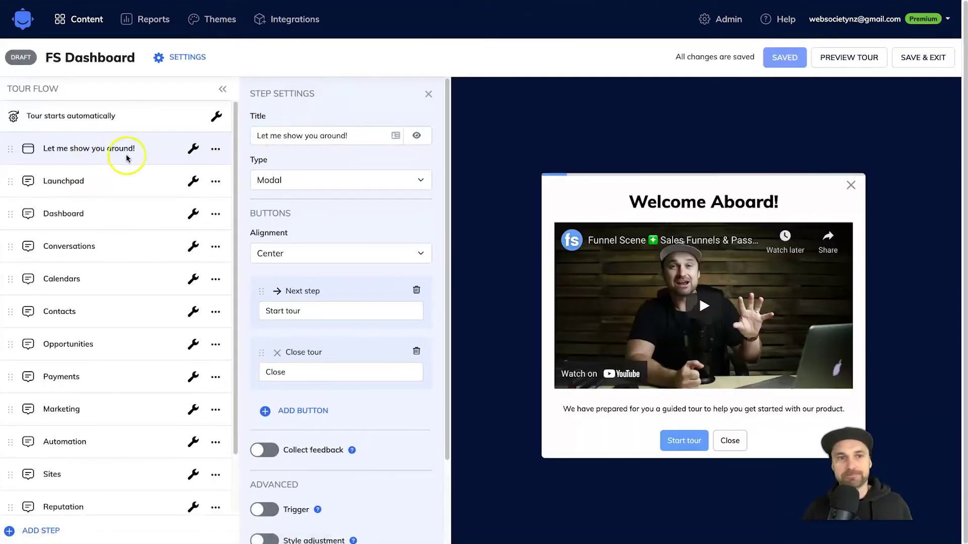
{"action": "scroll", "coordinate": [92, 456], "scroll_direction": "down", "scroll_amount": 2}
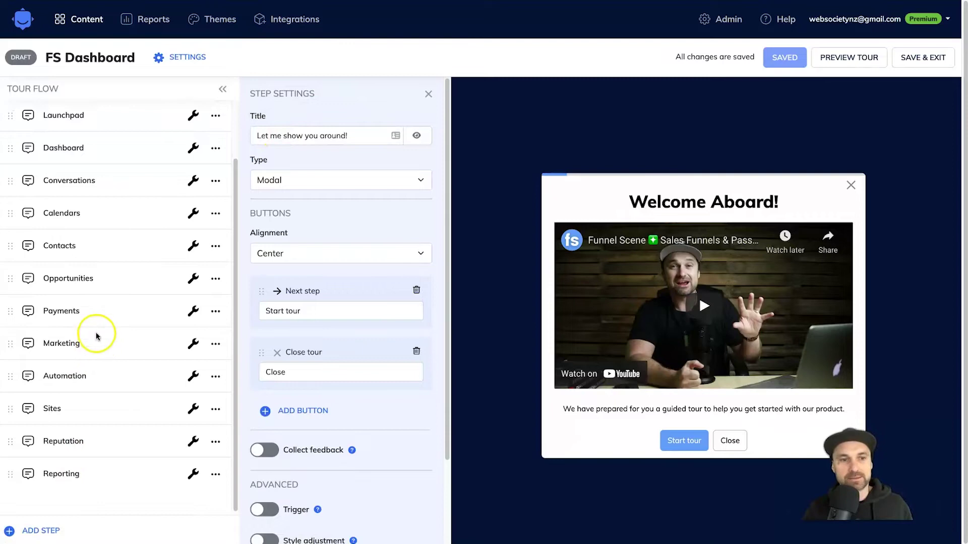
{"action": "scroll", "coordinate": [97, 336], "scroll_direction": "up", "scroll_amount": 3}
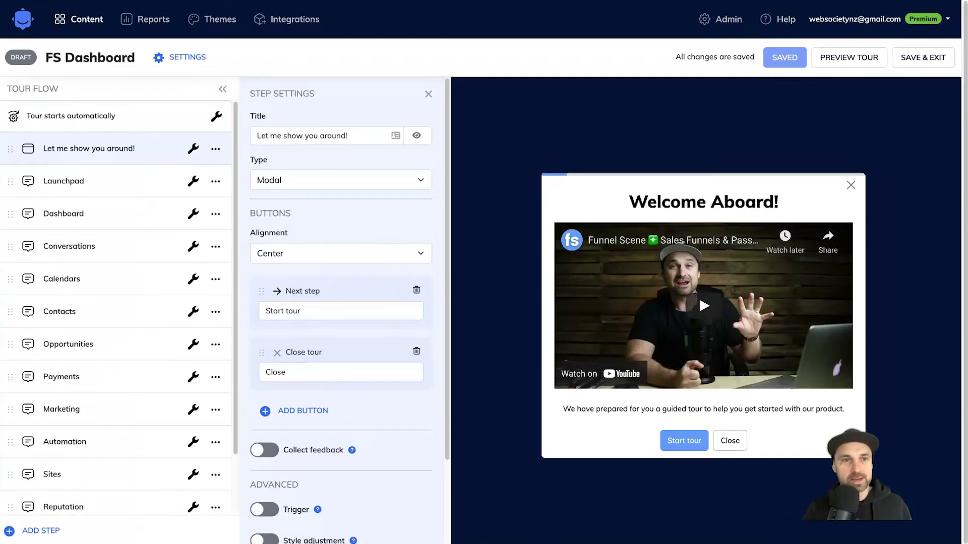
- Leave the FS Dashboard tour and add a new tour from the tours list
{"action": "left_click", "coordinate": [88, 30]}
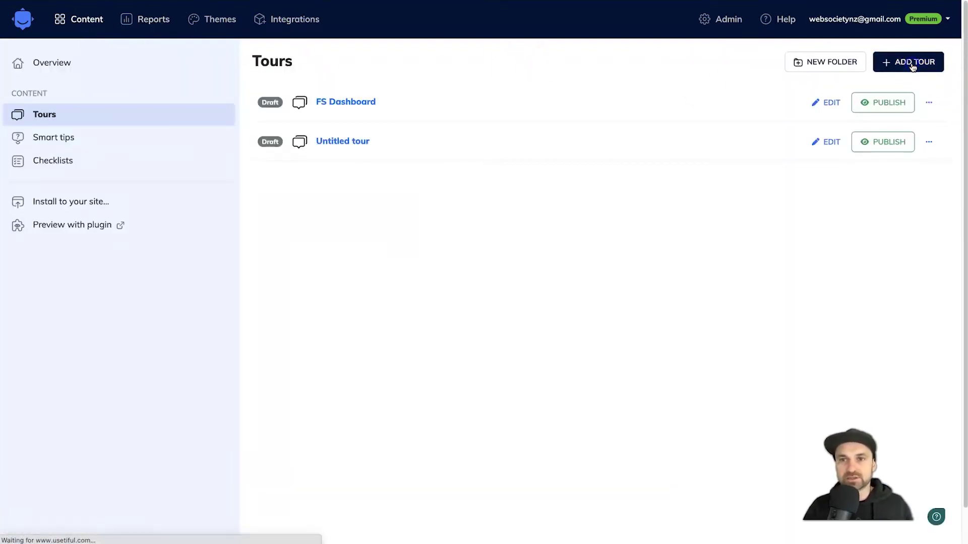
{"action": "left_click", "coordinate": [911, 65]}
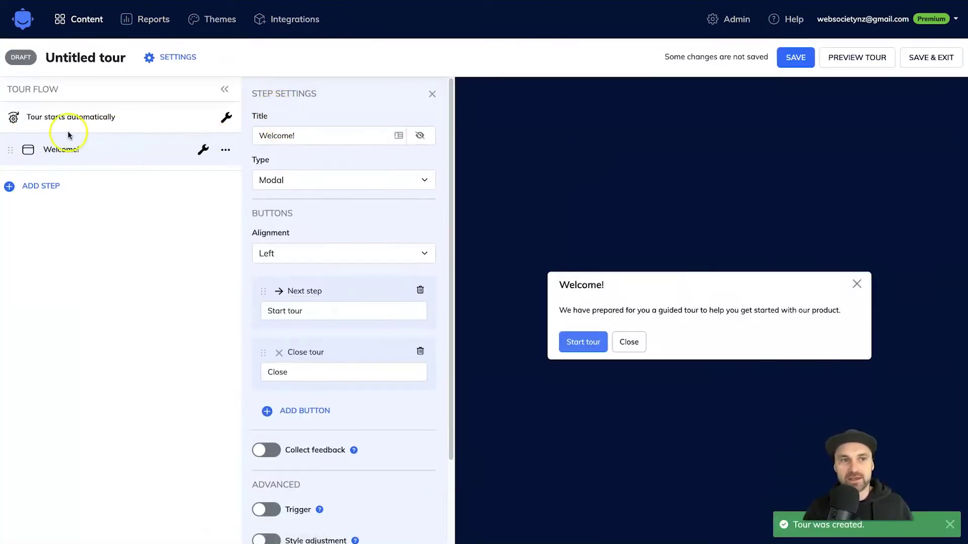
- Try the Pointer and Slideout types on the Welcome! step, check the slideout position setting, and return the type to Modal
{"action": "left_click", "coordinate": [380, 182]}
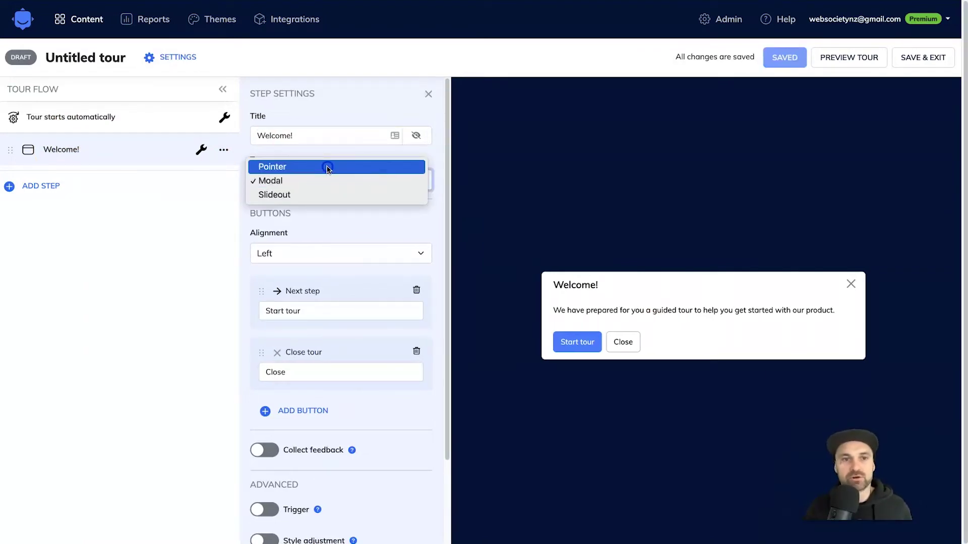
{"action": "left_click", "coordinate": [328, 167]}
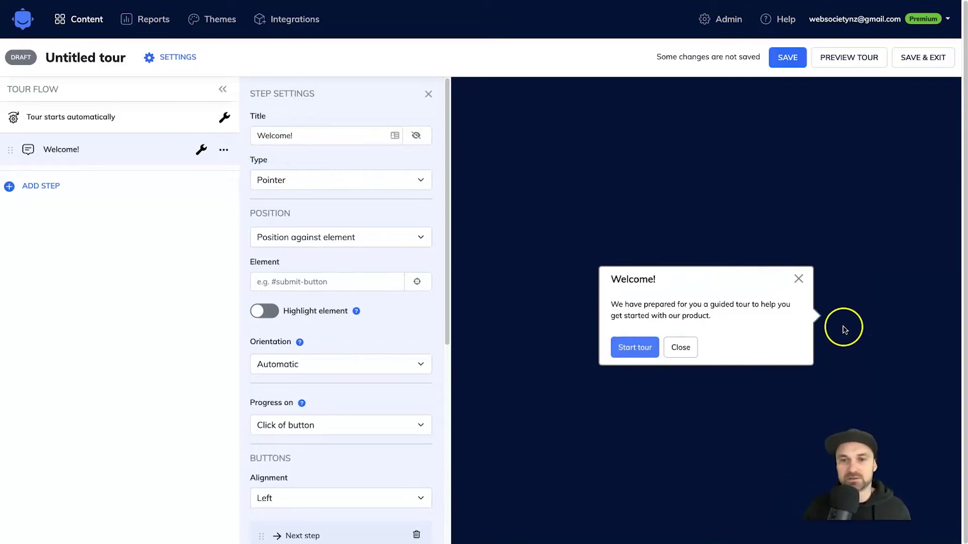
{"action": "left_click", "coordinate": [289, 181]}
{"action": "left_click", "coordinate": [290, 194]}
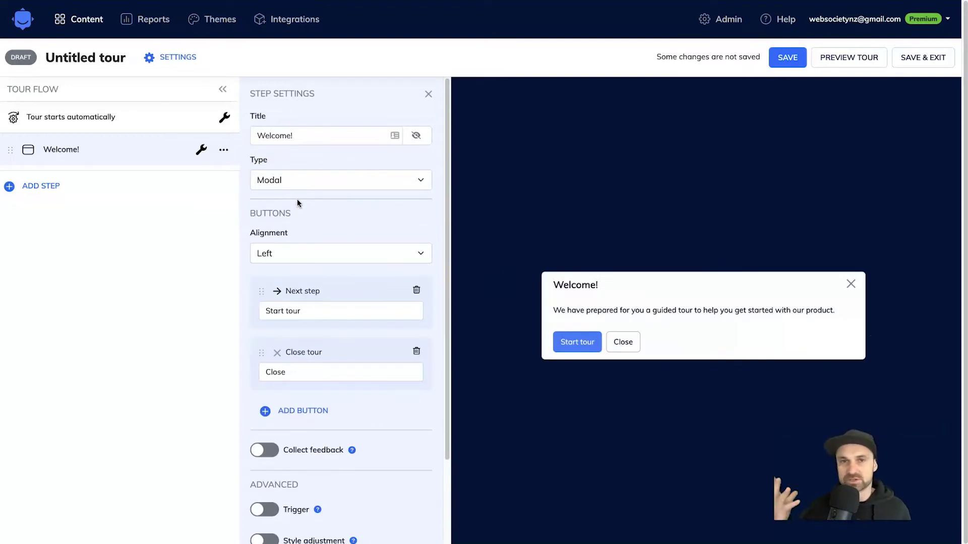
{"action": "left_click", "coordinate": [305, 181]}
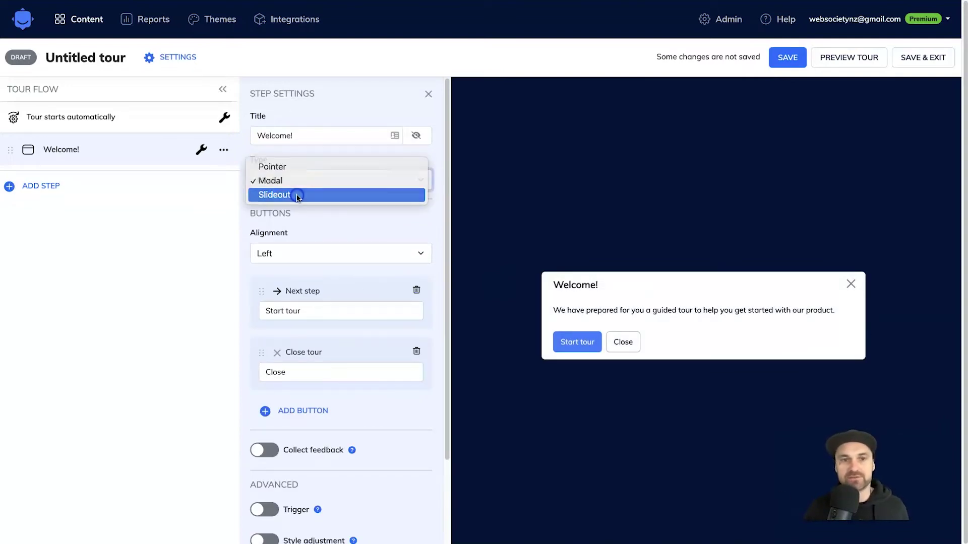
{"action": "left_click", "coordinate": [297, 195]}
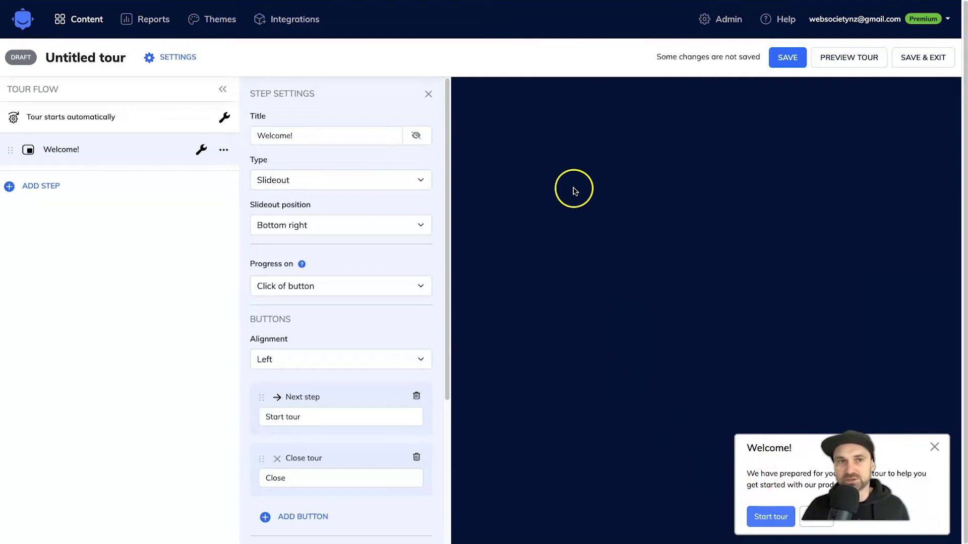
{"action": "left_click", "coordinate": [342, 226]}
{"action": "left_click", "coordinate": [346, 170]}
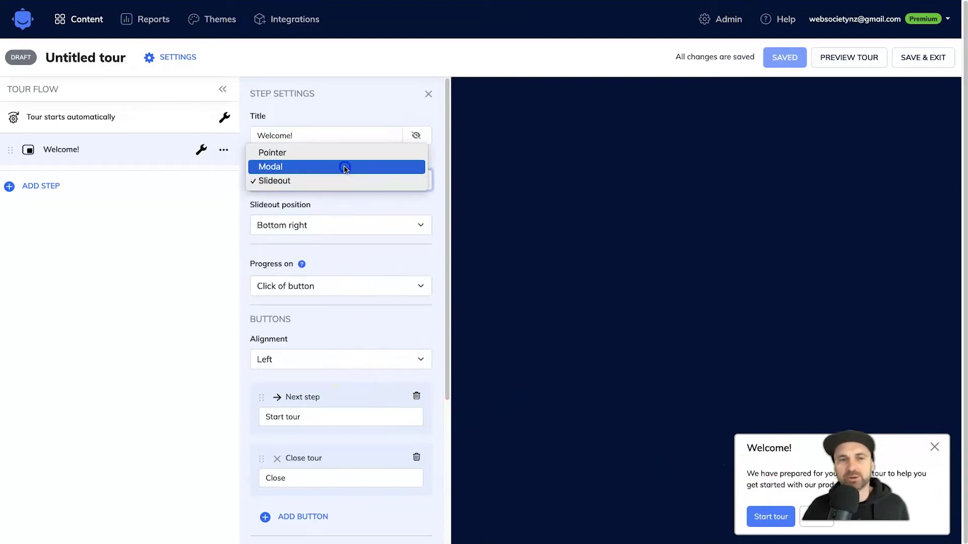
{"action": "left_click", "coordinate": [345, 167]}
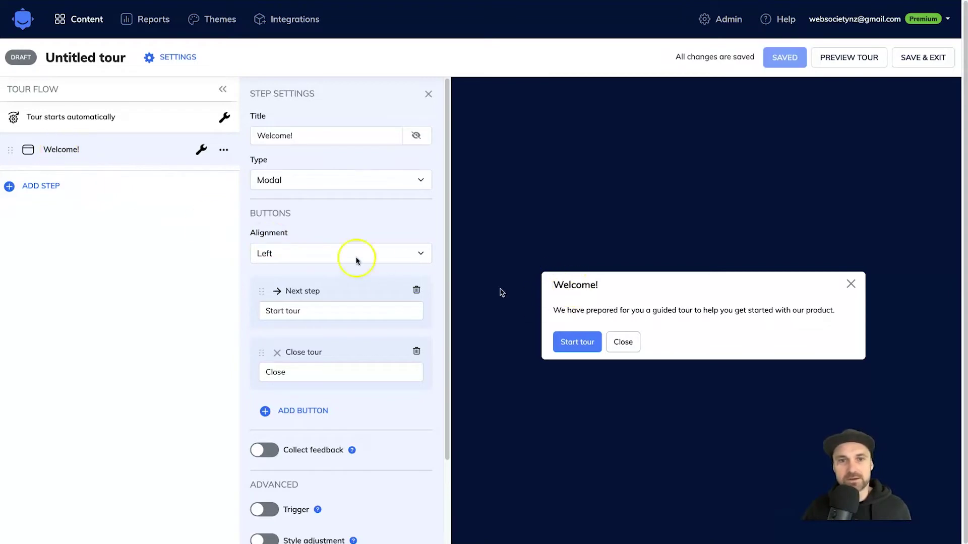
- Change the first step's title to "Welcome Aboard"
{"action": "left_click", "coordinate": [357, 133]}
{"action": "double_click", "coordinate": [358, 133]}
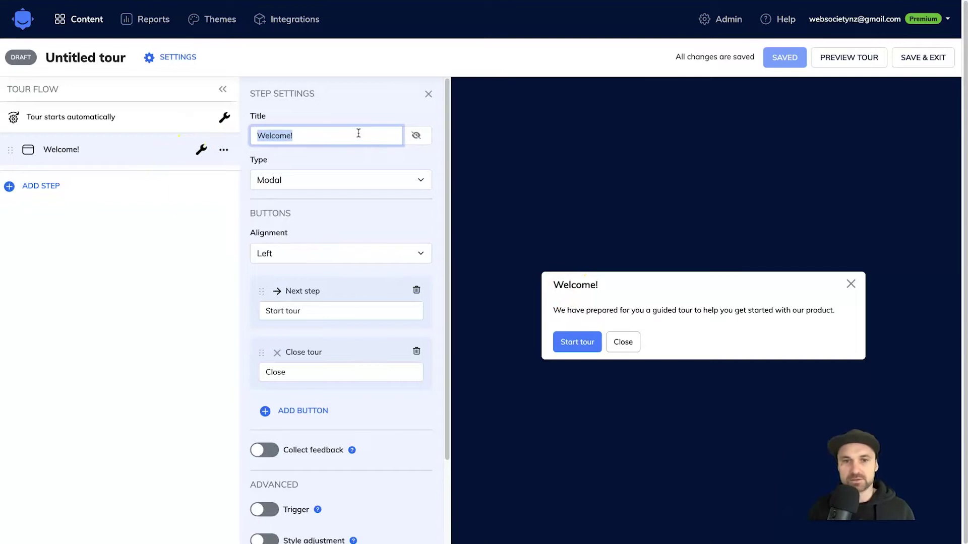
{"action": "type", "text": "Welcome Aboard"}
- Replace the modal's body text with "Welcome to Funnel Scene. Inside you will find all the bits and pieces you need to build your own digital business."
{"action": "scroll", "coordinate": [292, 323], "scroll_direction": "down", "scroll_amount": 3}
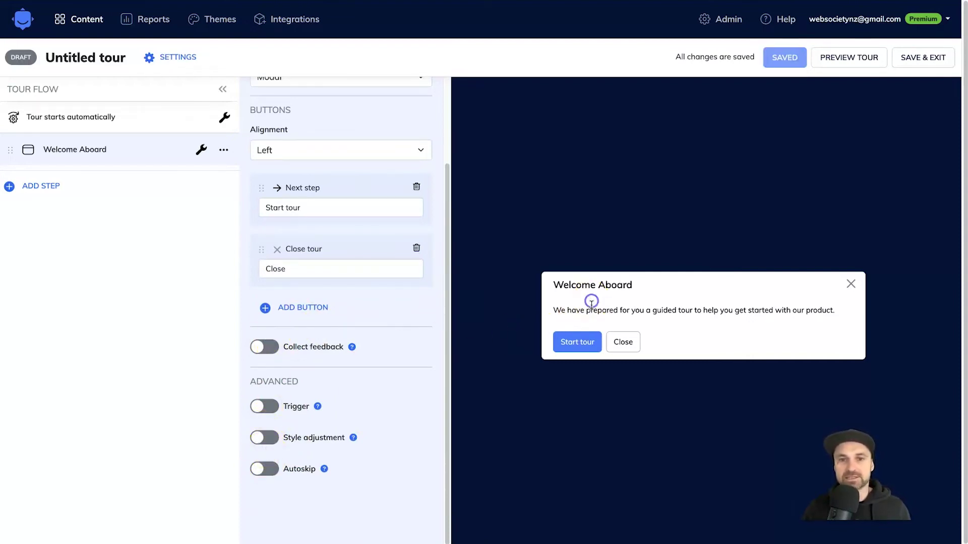
{"action": "left_click", "coordinate": [592, 307]}
{"action": "triple_click", "coordinate": [585, 310]}
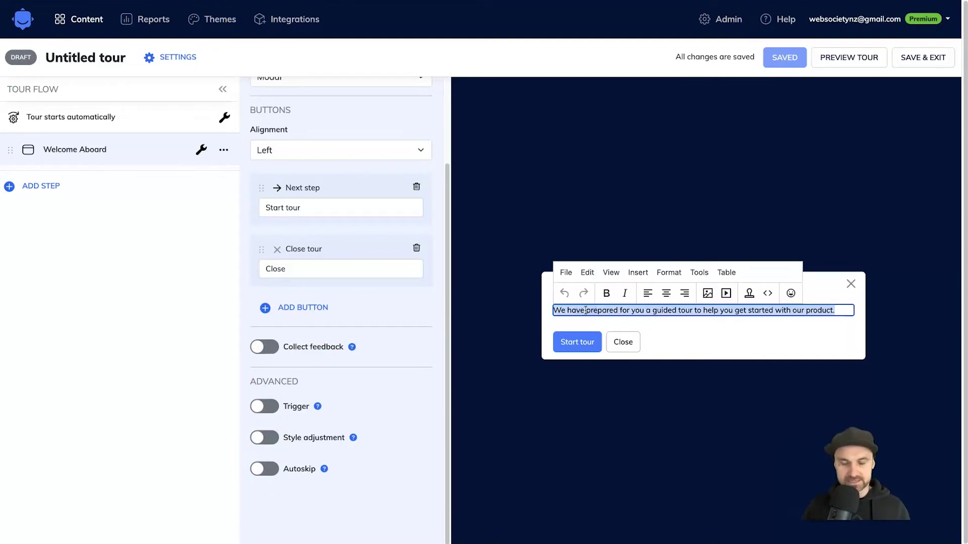
{"action": "type", "text": "Welcome to Funnel Scene. Inside you will find all the bits and pieces you need"}
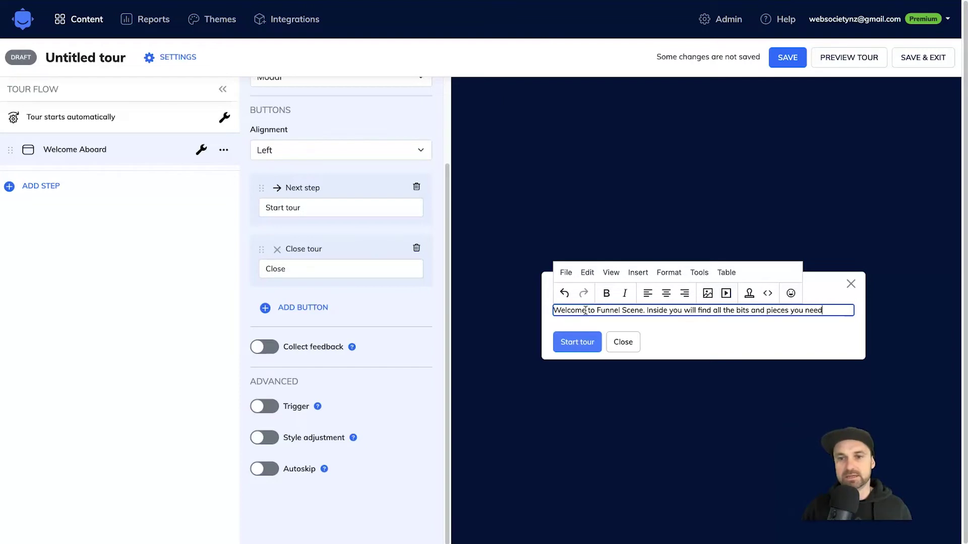
{"action": "type", "text": "idl your own digital business."}
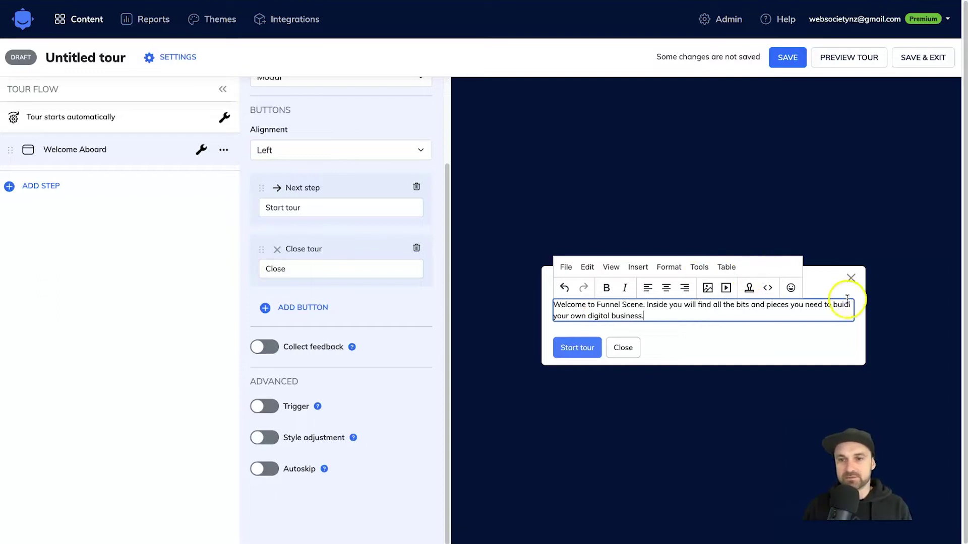
{"action": "left_click", "coordinate": [847, 305]}
{"action": "key", "text": "BackSpace"}
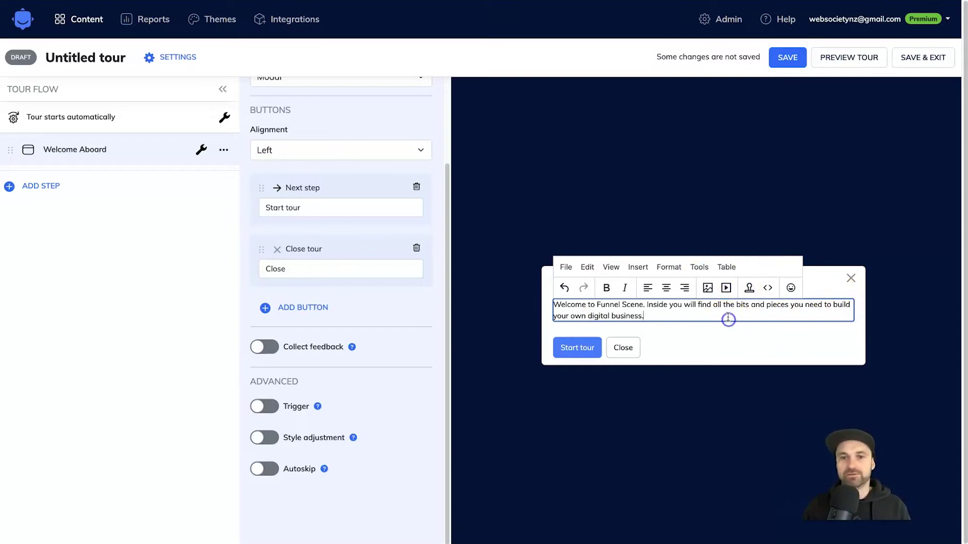
{"action": "type", "text": "d"}
- Open the media insertion dialog for the modal body, switch to the Funnel Scene video on YouTube, and copy its embed code
{"action": "left_click", "coordinate": [725, 281]}
{"action": "left_click", "coordinate": [726, 285]}
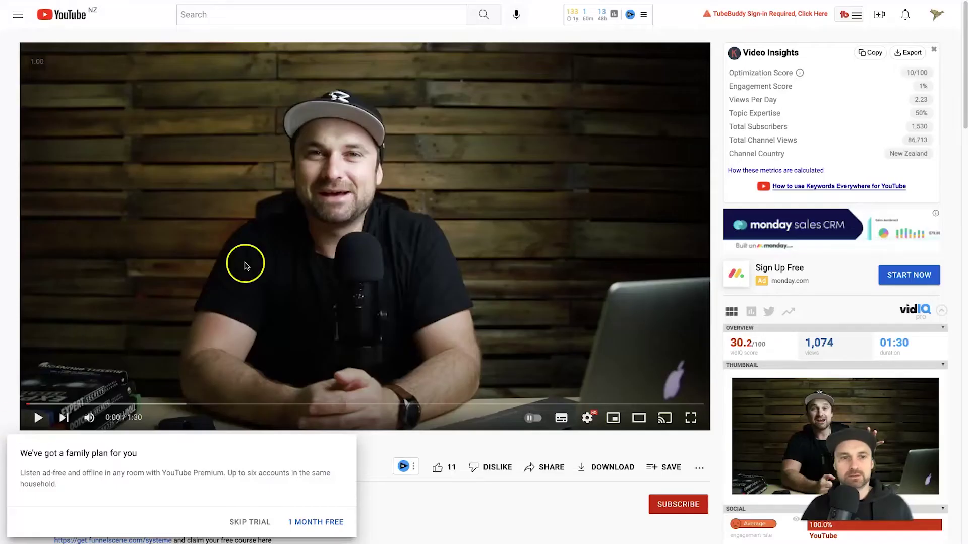
{"action": "left_click", "coordinate": [250, 522]}
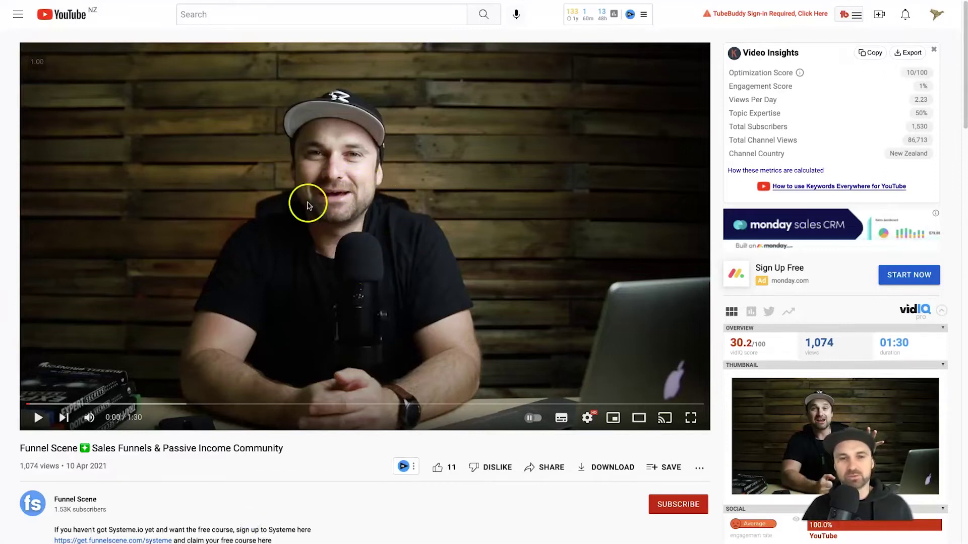
{"action": "left_click", "coordinate": [551, 468]}
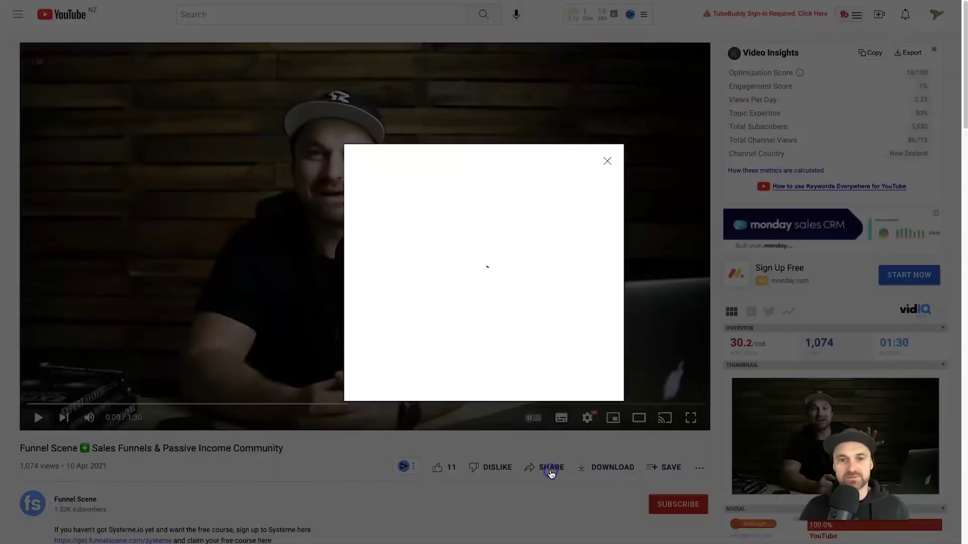
{"action": "left_click", "coordinate": [380, 245]}
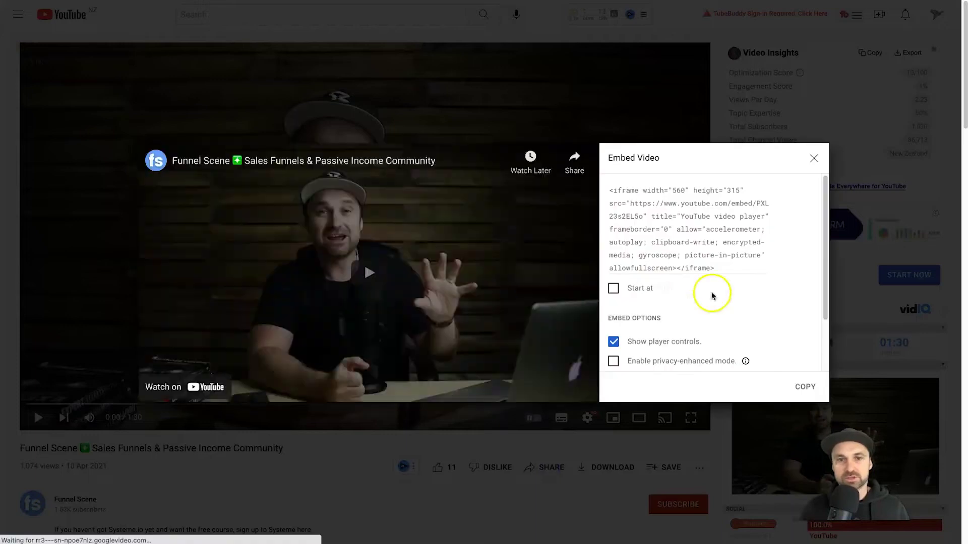
{"action": "left_click", "coordinate": [805, 386]}
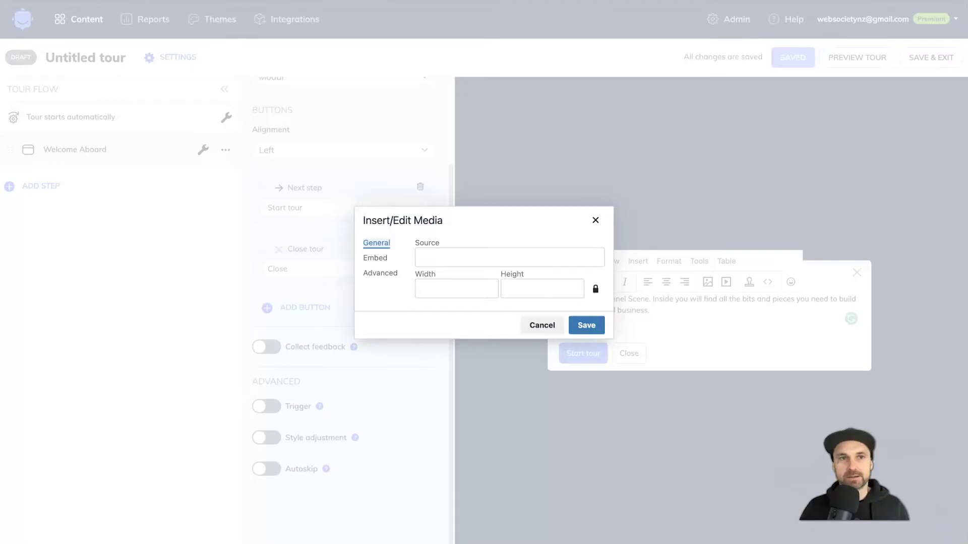
- Embed the YouTube video in the modal by pasting its embed code and saving the media
{"action": "left_click", "coordinate": [376, 258]}
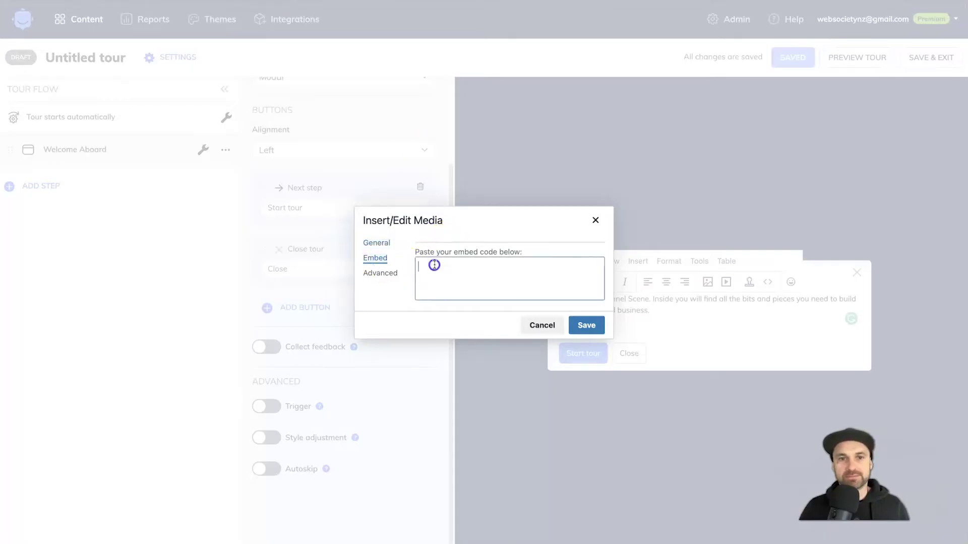
{"action": "key", "text": "ctrl+v"}
{"action": "left_click", "coordinate": [586, 325]}
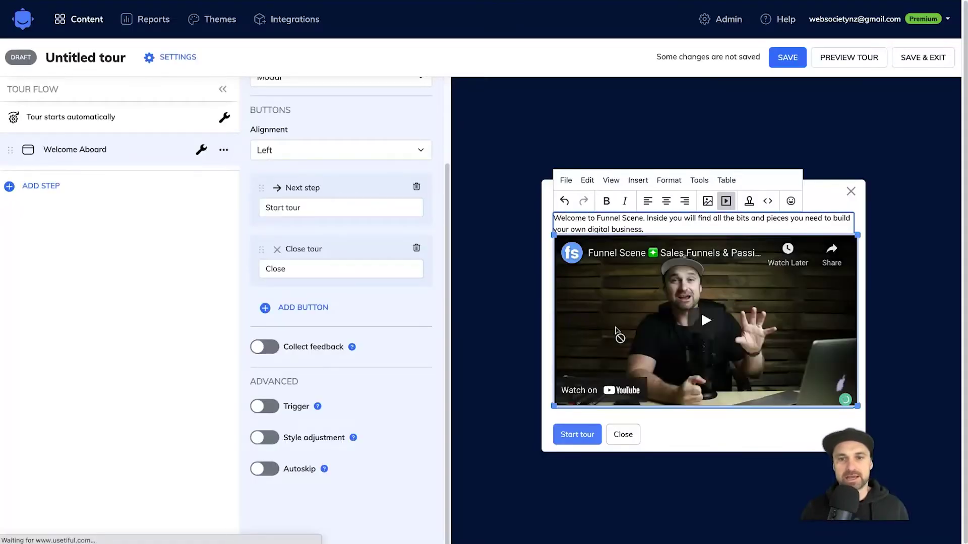
- Add a blank line above the video and the text "To get started with the tour, just click start tour below." beneath it
{"action": "left_click", "coordinate": [866, 273]}
{"action": "left_click", "coordinate": [663, 230]}
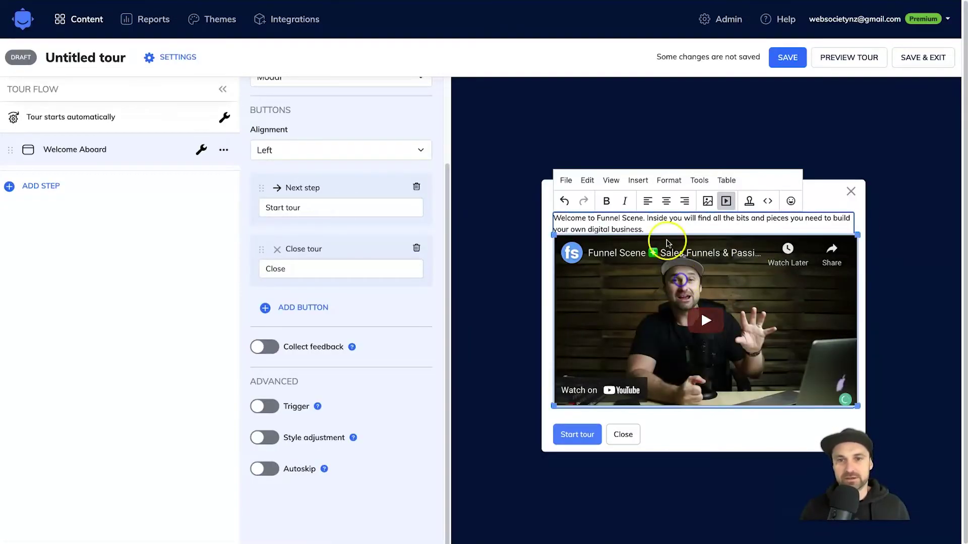
{"action": "key", "text": "Return"}
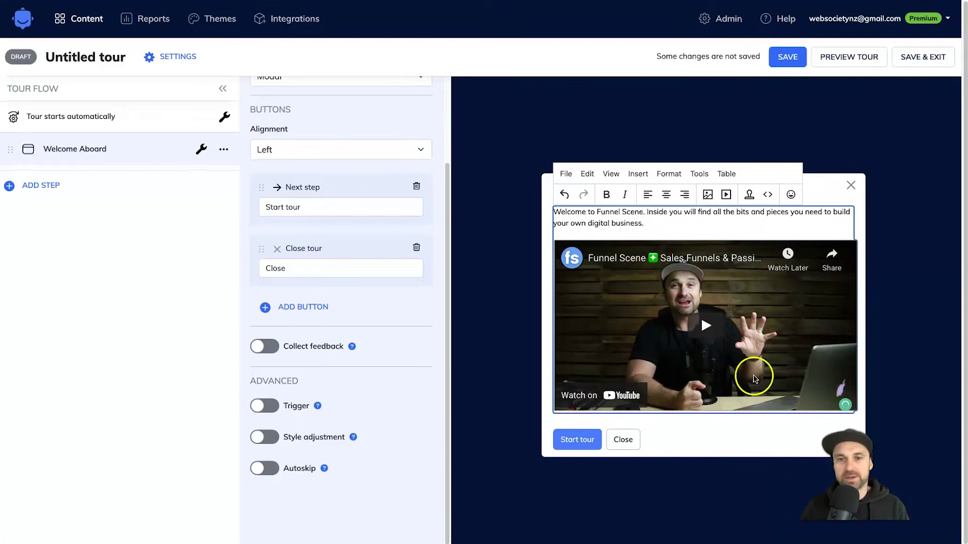
{"action": "left_click", "coordinate": [859, 407]}
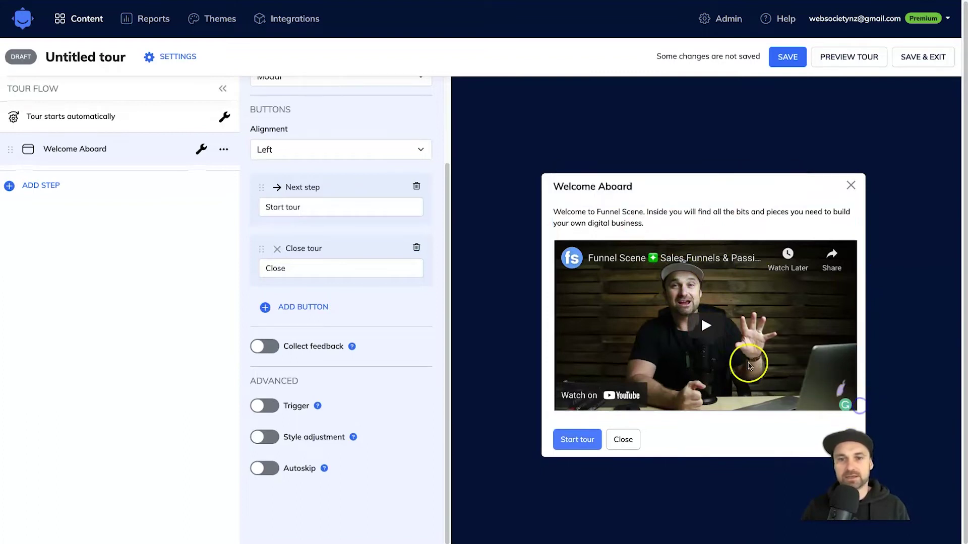
{"action": "left_click", "coordinate": [702, 378]}
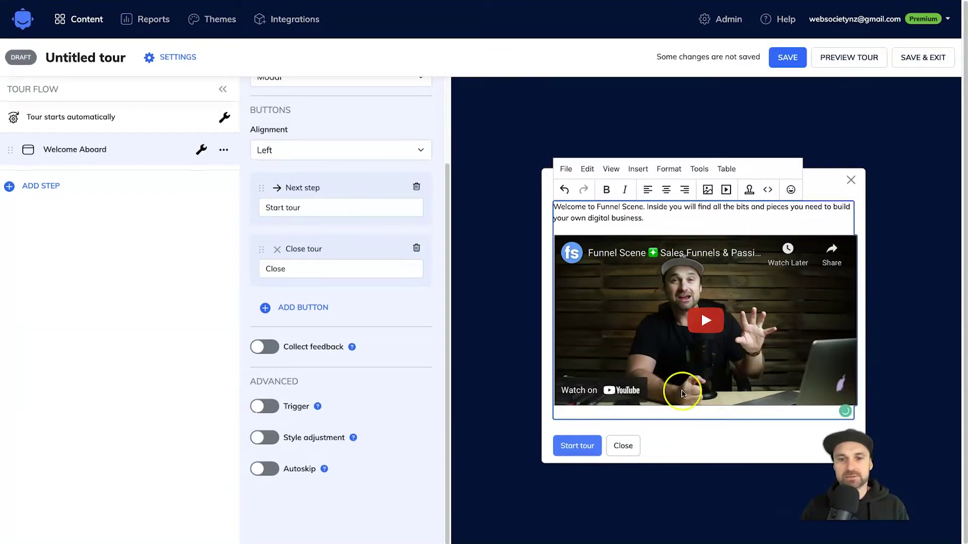
{"action": "left_click", "coordinate": [619, 417]}
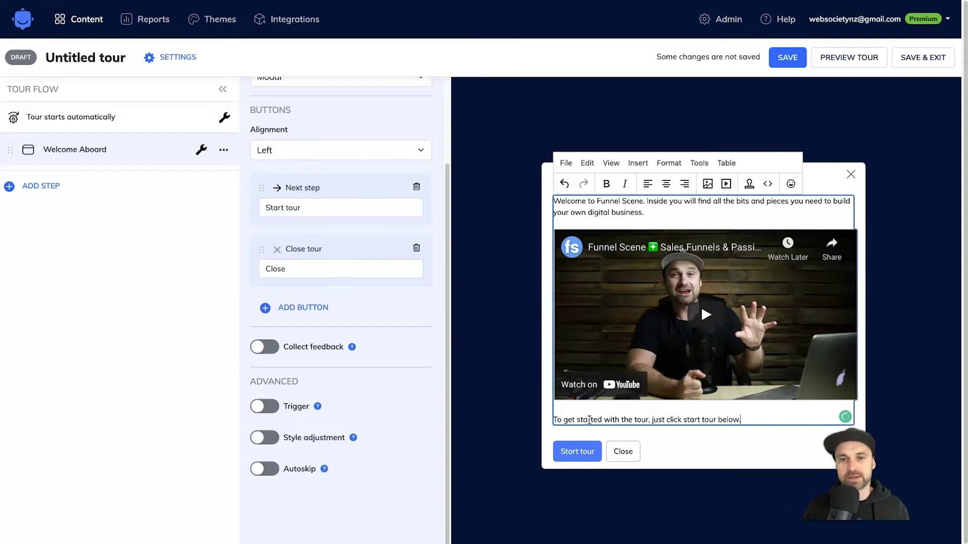
- Center the closing line below the video and the welcome paragraph above it
{"action": "left_click", "coordinate": [666, 184]}
{"action": "triple_click", "coordinate": [668, 208]}
{"action": "left_click", "coordinate": [666, 184]}
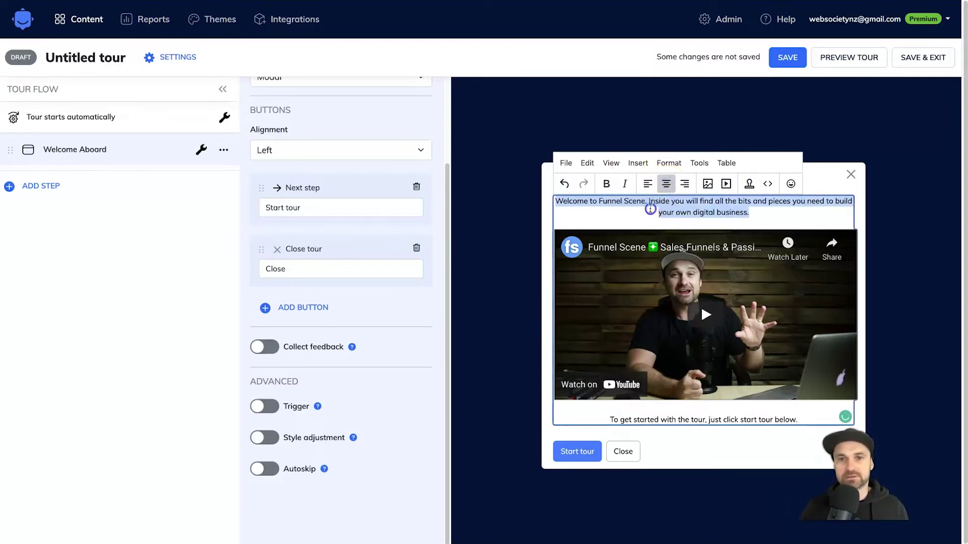
{"action": "left_click", "coordinate": [535, 224]}
- Try to bring up formatting options for the Welcome Aboard heading in the modal
{"action": "triple_click", "coordinate": [595, 175]}
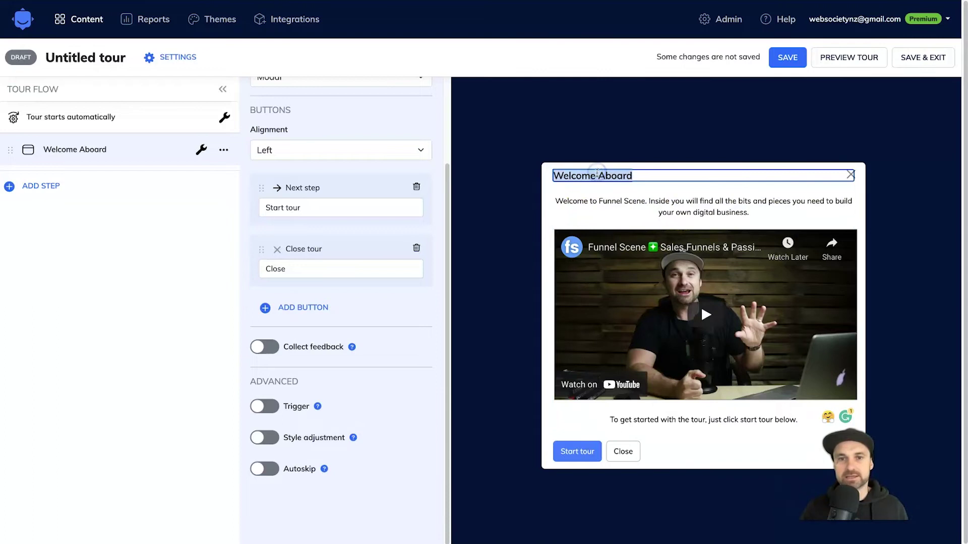
{"action": "left_click", "coordinate": [704, 190]}
{"action": "triple_click", "coordinate": [643, 172]}
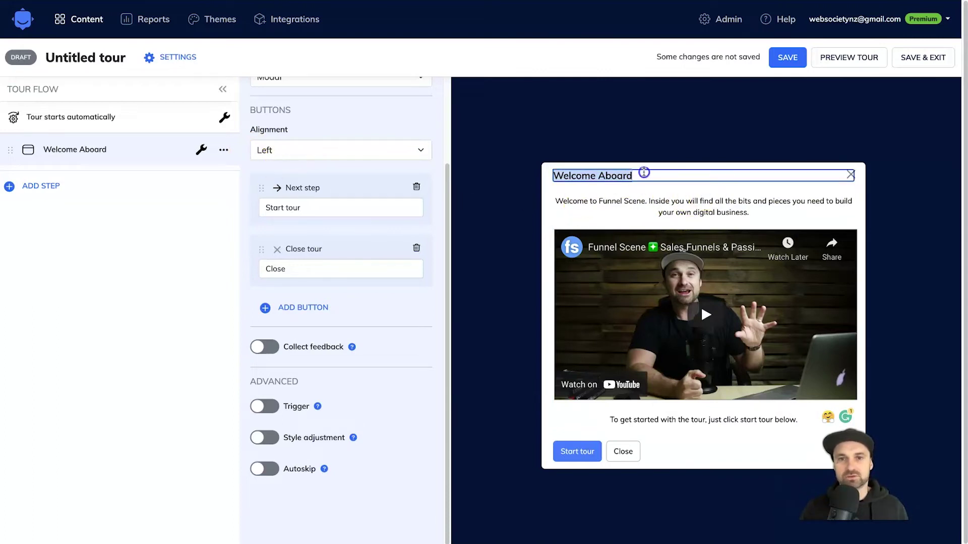
{"action": "scroll", "coordinate": [399, 202], "scroll_direction": "up", "scroll_amount": 3}
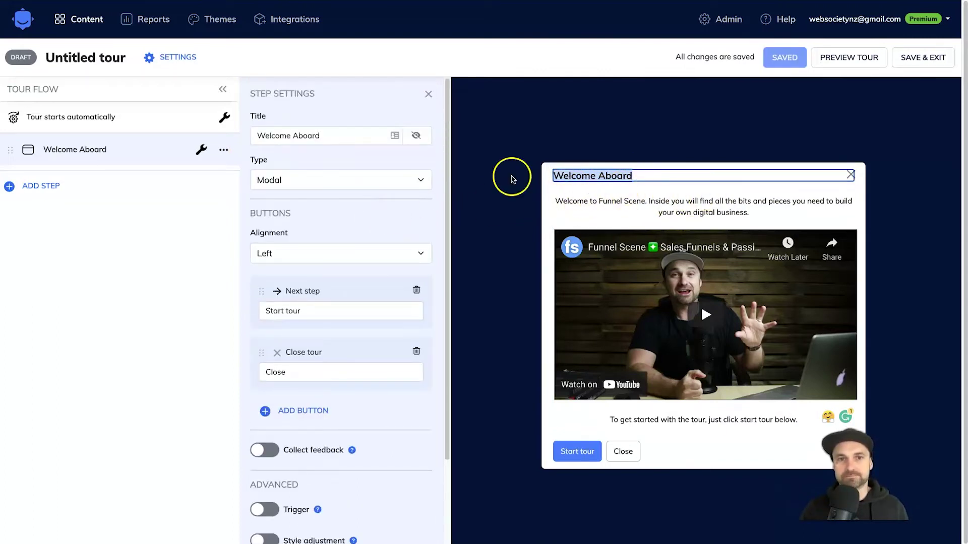
{"action": "left_click", "coordinate": [576, 198]}
{"action": "left_click", "coordinate": [488, 179]}
{"action": "left_click", "coordinate": [578, 172]}
{"action": "triple_click", "coordinate": [576, 174]}
- Set the welcome paragraph above the video to 18 pt and make it bold
{"action": "left_click", "coordinate": [599, 200]}
{"action": "triple_click", "coordinate": [600, 203]}
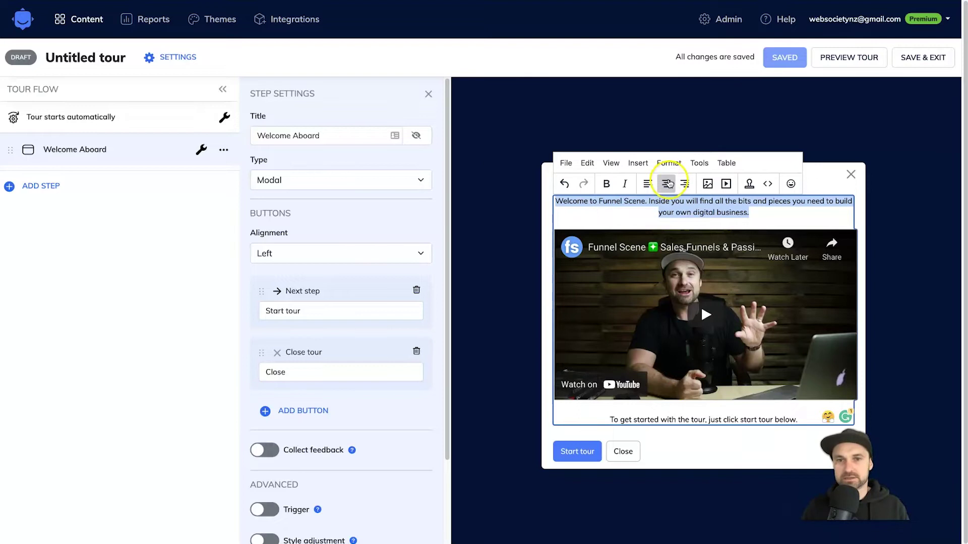
{"action": "left_click", "coordinate": [540, 193]}
{"action": "triple_click", "coordinate": [645, 197]}
{"action": "left_click", "coordinate": [699, 164]}
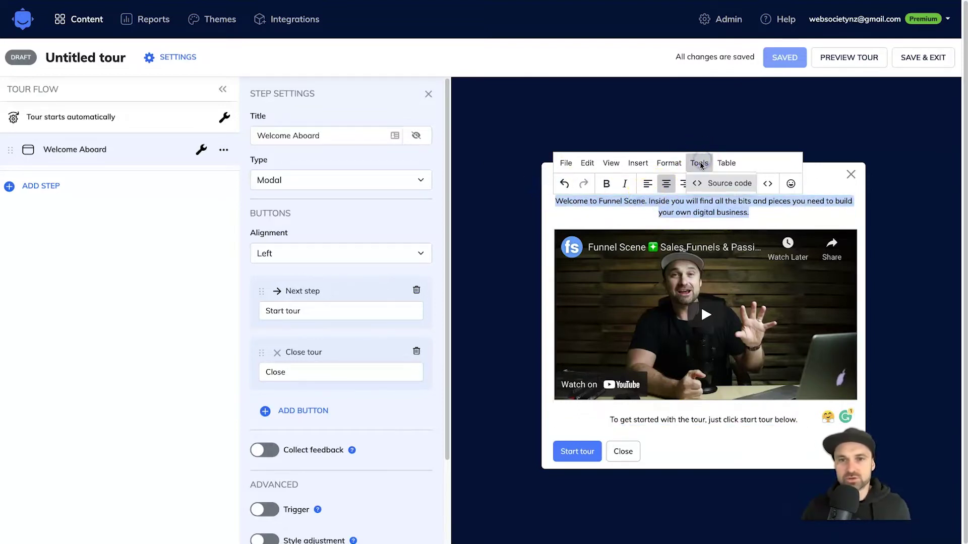
{"action": "left_click", "coordinate": [668, 163]}
{"action": "left_click", "coordinate": [668, 163]}
{"action": "mouse_move", "coordinate": [719, 344]}
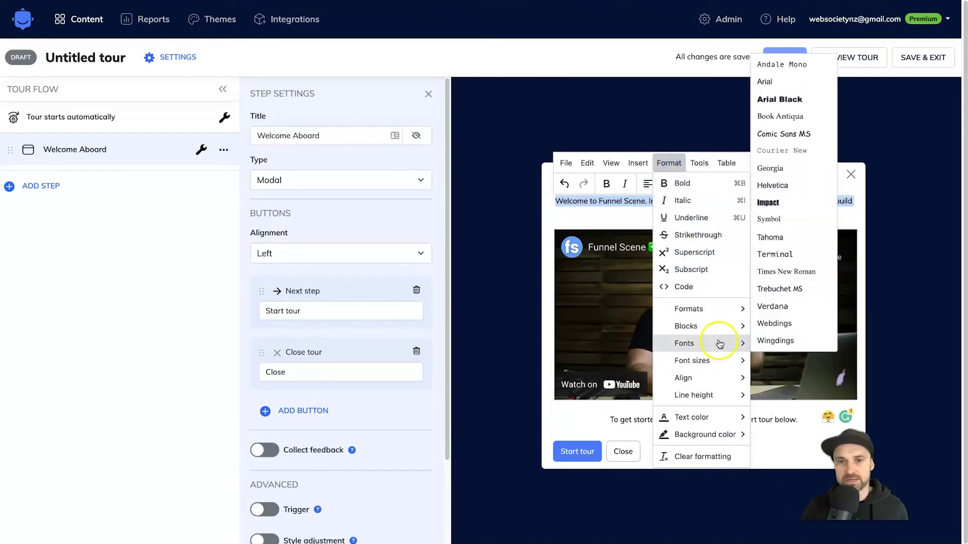
{"action": "mouse_move", "coordinate": [741, 361]}
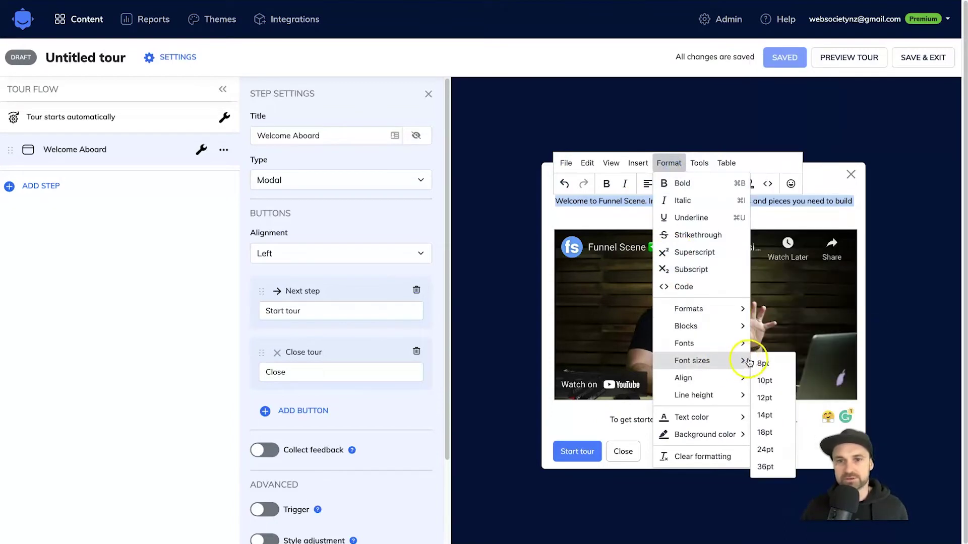
{"action": "left_click", "coordinate": [764, 433]}
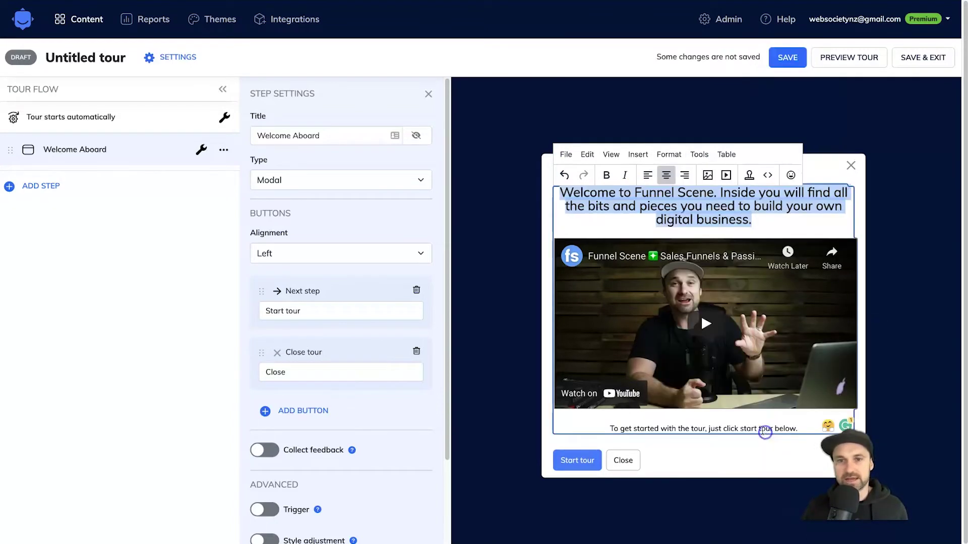
{"action": "left_click", "coordinate": [607, 176]}
- Split the sentence starting "Inside you will find" into its own line and format it as 14 pt non-bold text
{"action": "left_click", "coordinate": [727, 193]}
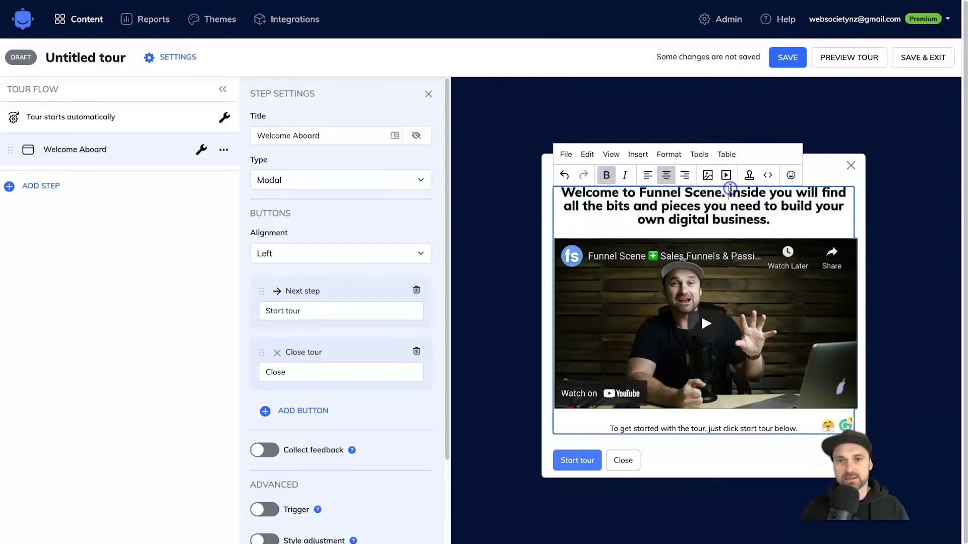
{"action": "key", "text": "Return"}
{"action": "triple_click", "coordinate": [685, 215]}
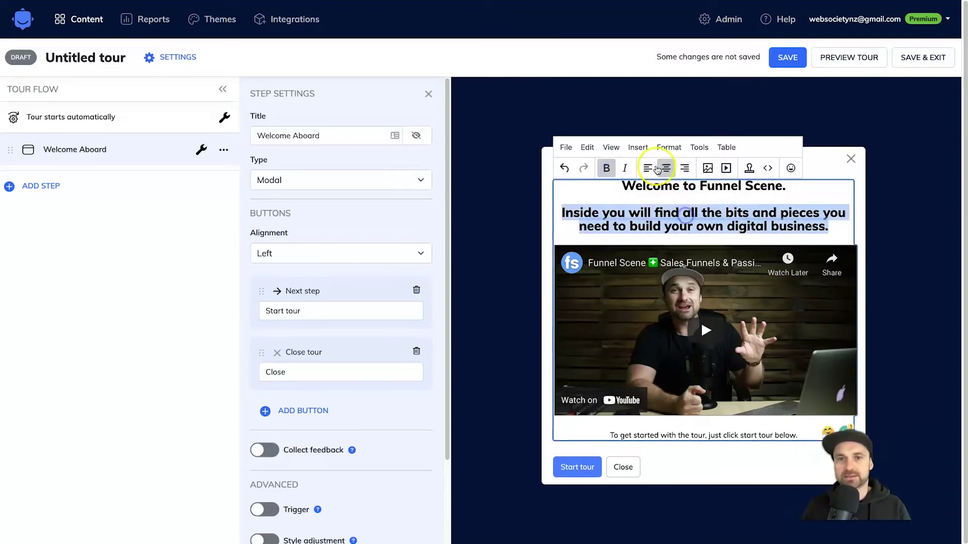
{"action": "left_click", "coordinate": [638, 147]}
{"action": "left_click", "coordinate": [670, 147]}
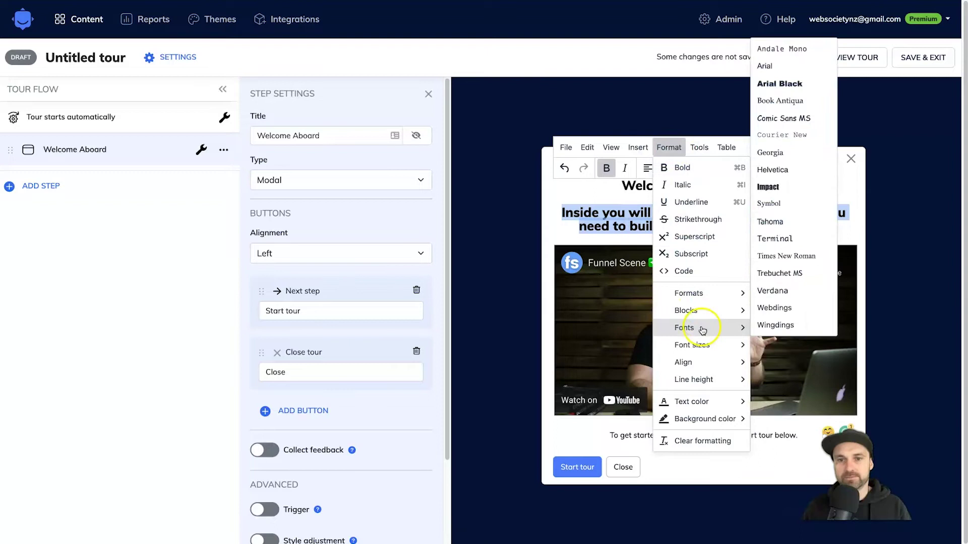
{"action": "mouse_move", "coordinate": [756, 345]}
{"action": "left_click", "coordinate": [767, 392]}
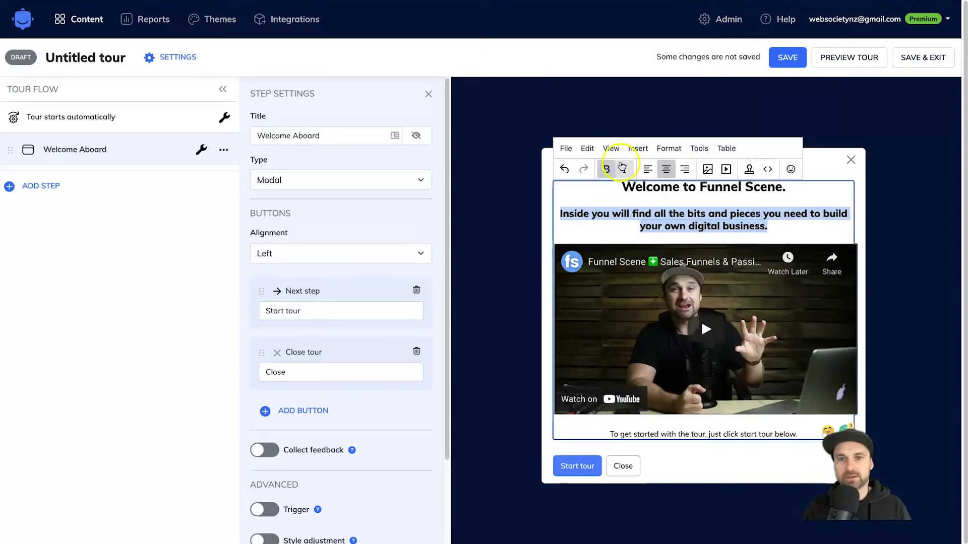
{"action": "left_click", "coordinate": [606, 168]}
- Set the closing line below the video to a 14 pt font size
{"action": "left_click", "coordinate": [648, 423]}
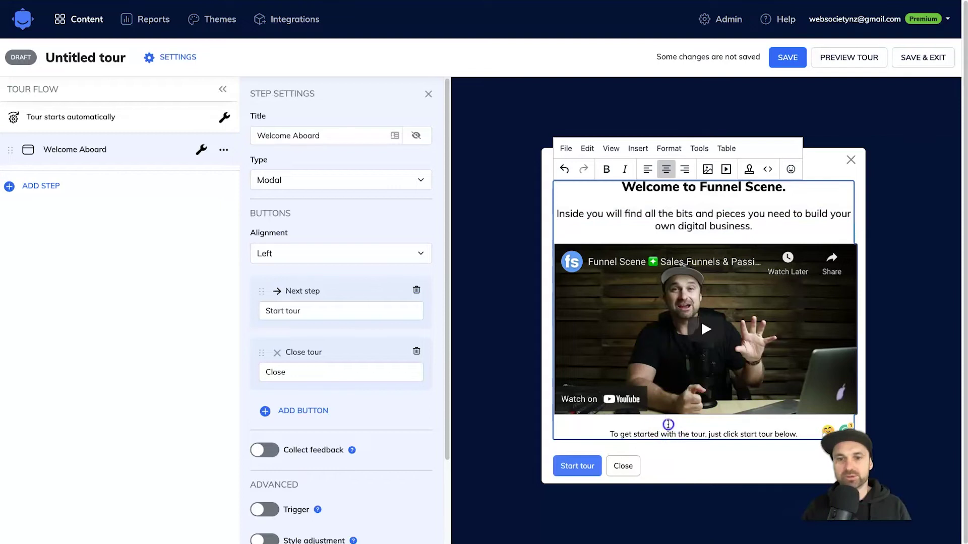
{"action": "triple_click", "coordinate": [667, 434]}
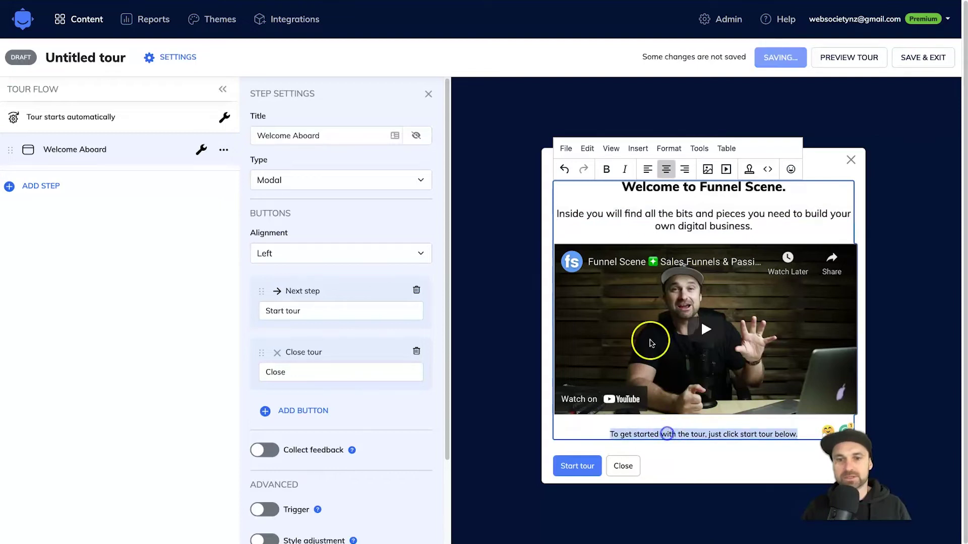
{"action": "left_click", "coordinate": [668, 148]}
{"action": "mouse_move", "coordinate": [696, 371]}
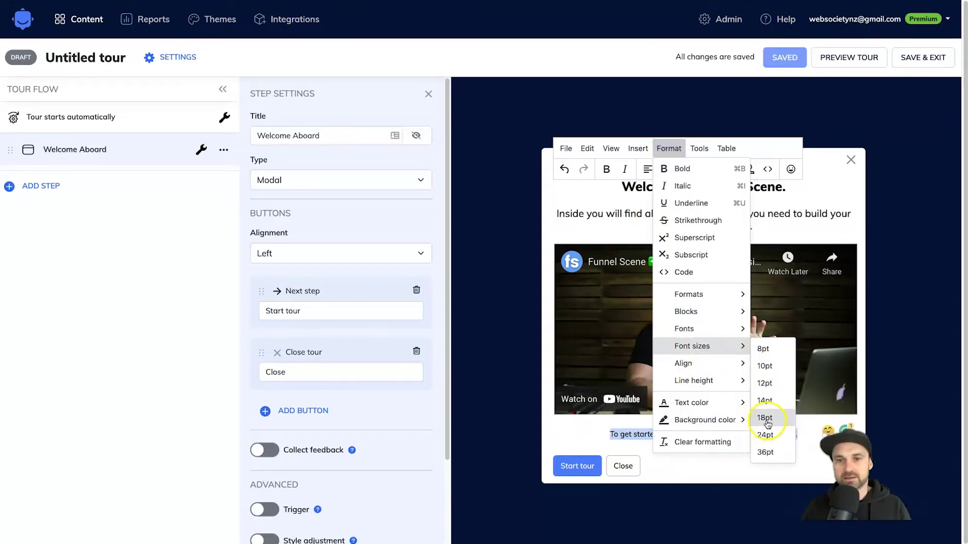
{"action": "left_click", "coordinate": [765, 420]}
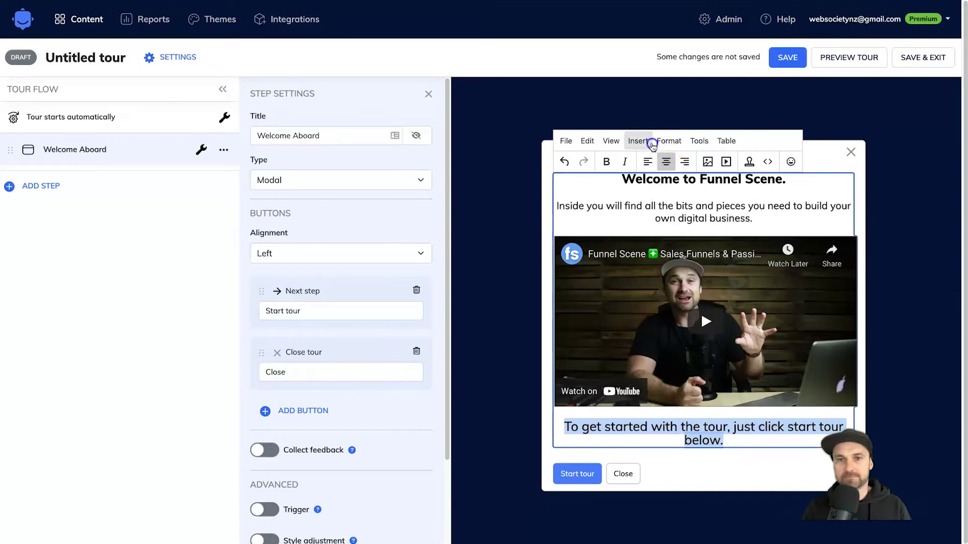
{"action": "left_click", "coordinate": [666, 140]}
{"action": "mouse_move", "coordinate": [709, 342]}
{"action": "left_click", "coordinate": [765, 393]}
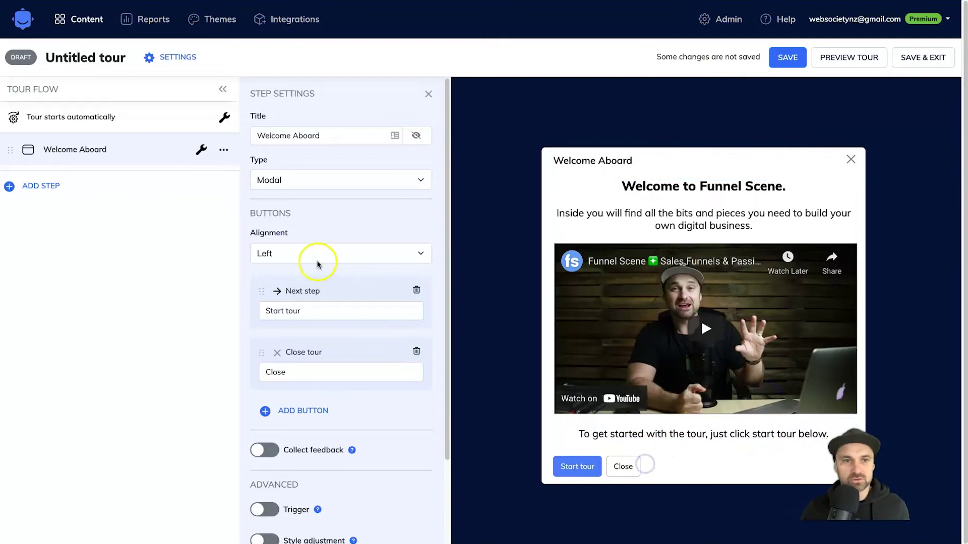
- Set the modal's button alignment to Center, hide the step's title, and save the tour
{"action": "left_click_drag", "start_coordinate": [253, 209], "coordinate": [298, 210]}
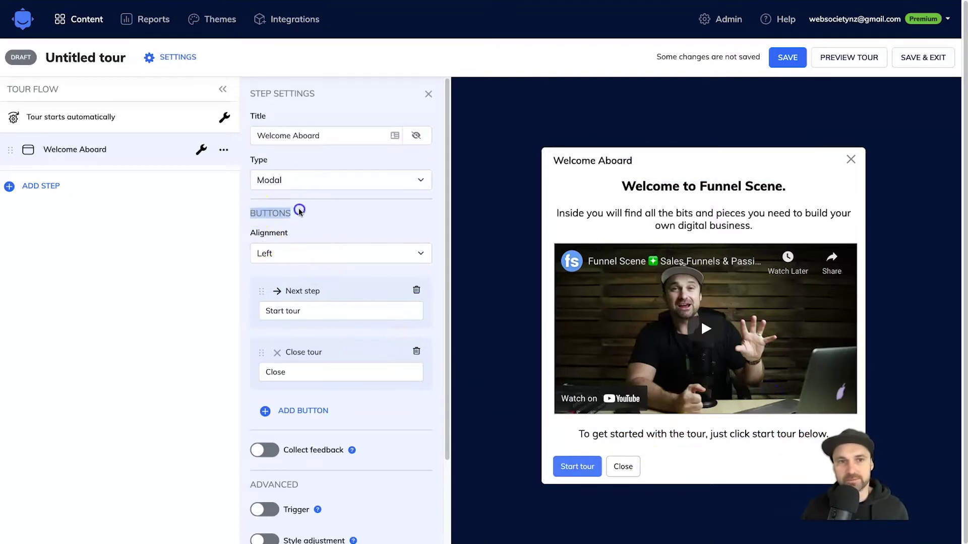
{"action": "left_click", "coordinate": [298, 254]}
{"action": "left_click", "coordinate": [298, 266]}
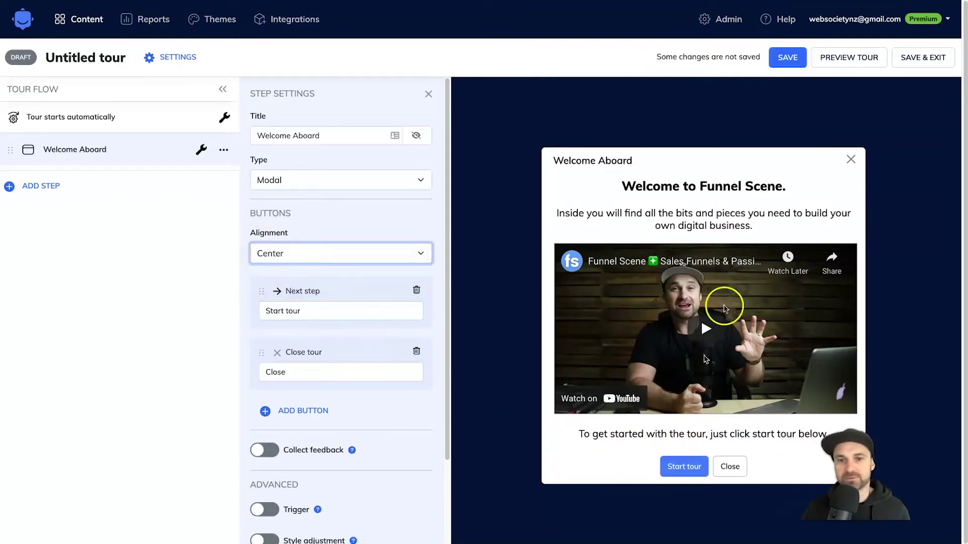
{"action": "left_click", "coordinate": [416, 135]}
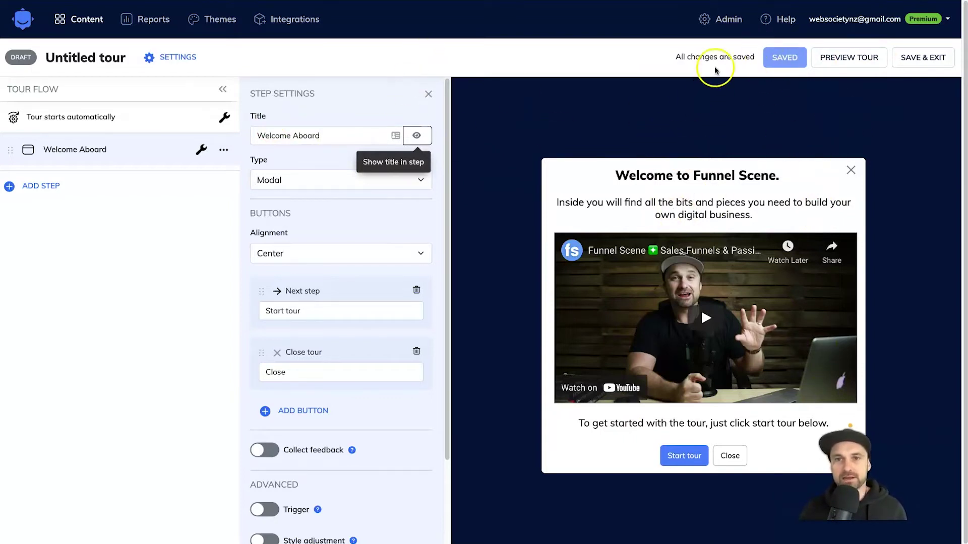
{"action": "left_click_drag", "start_coordinate": [676, 57], "coordinate": [751, 57]}
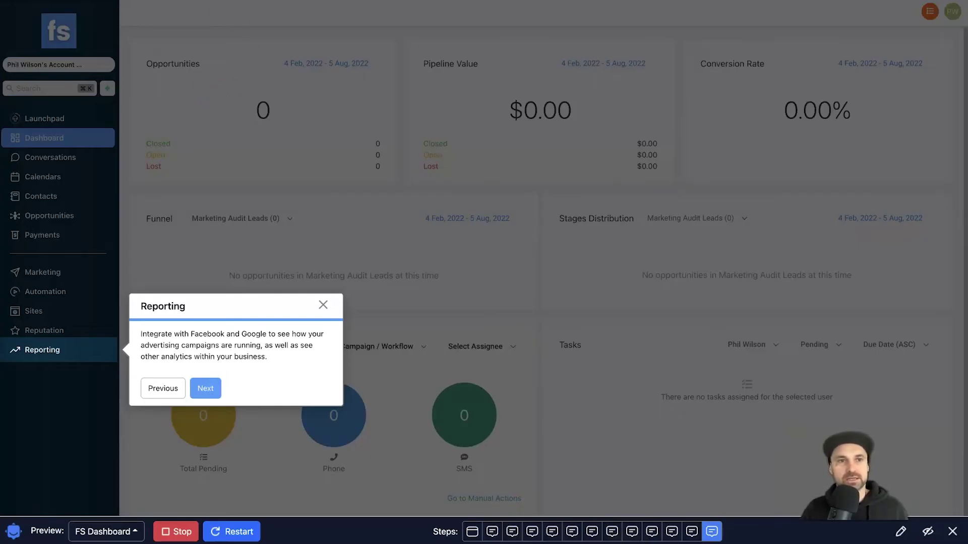
- Preview the tour on the Funnel Scene dashboard by supplying that page's URL
{"action": "key", "text": "super+l"}
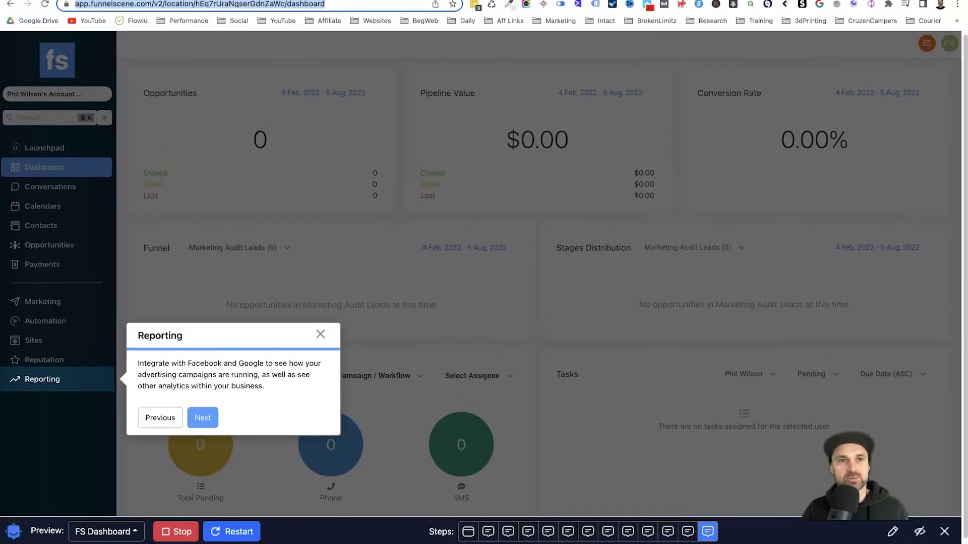
{"action": "key", "text": "Escape"}
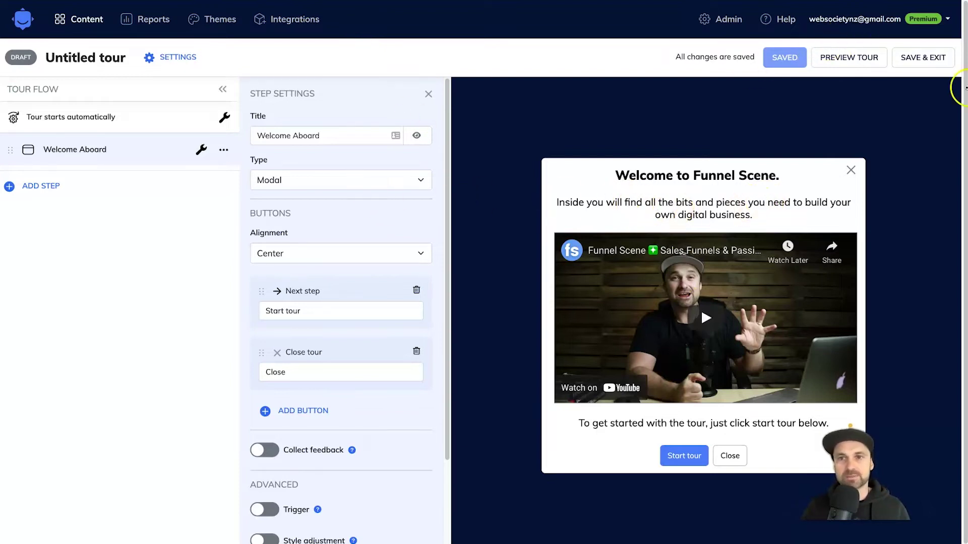
{"action": "left_click", "coordinate": [866, 61]}
{"action": "left_click", "coordinate": [443, 107]}
{"action": "type", "text": "location/hEq7rUraNqserGdnZaWc/dashboard"}
{"action": "left_click", "coordinate": [562, 149]}
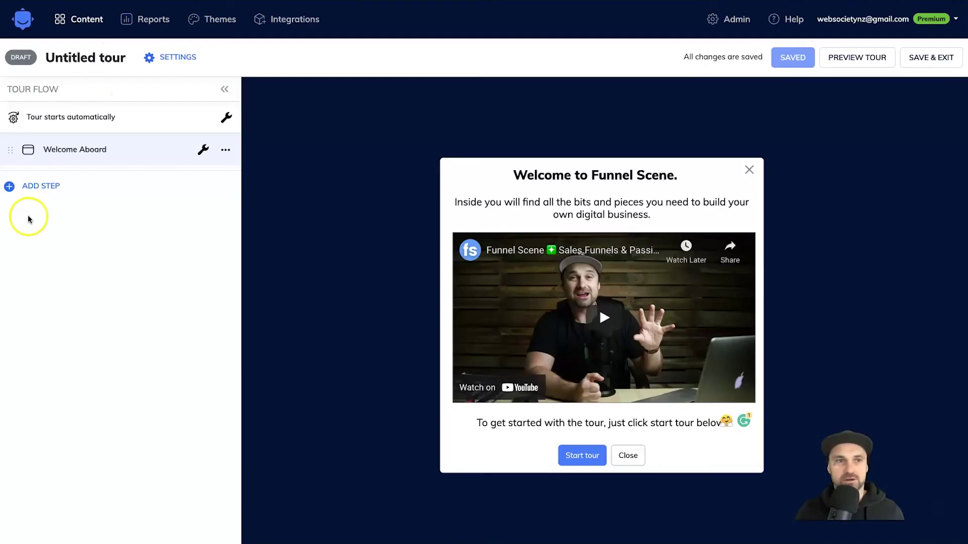
- Add a Pointer step after the welcome modal and title it "Launchpad", with the title shown in the step
{"action": "left_click", "coordinate": [38, 188]}
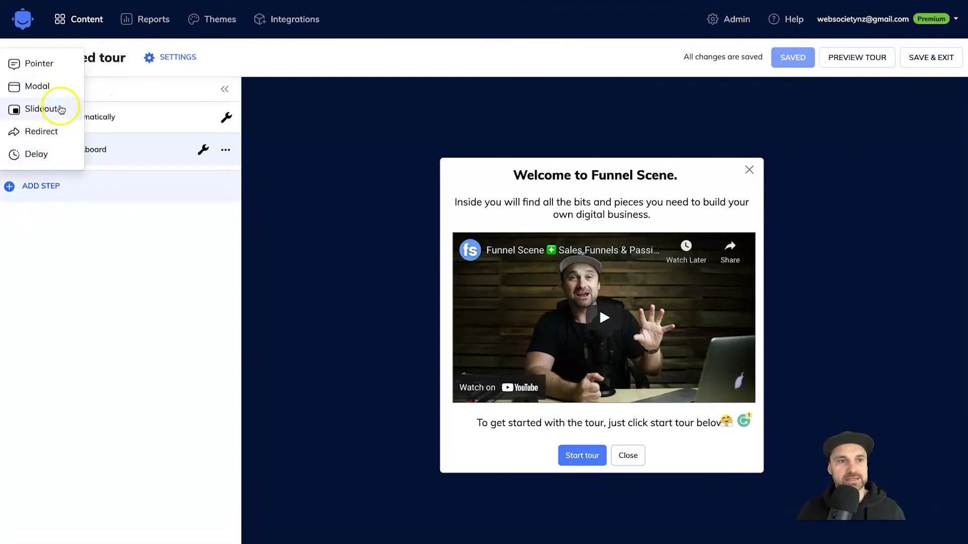
{"action": "left_click", "coordinate": [61, 71]}
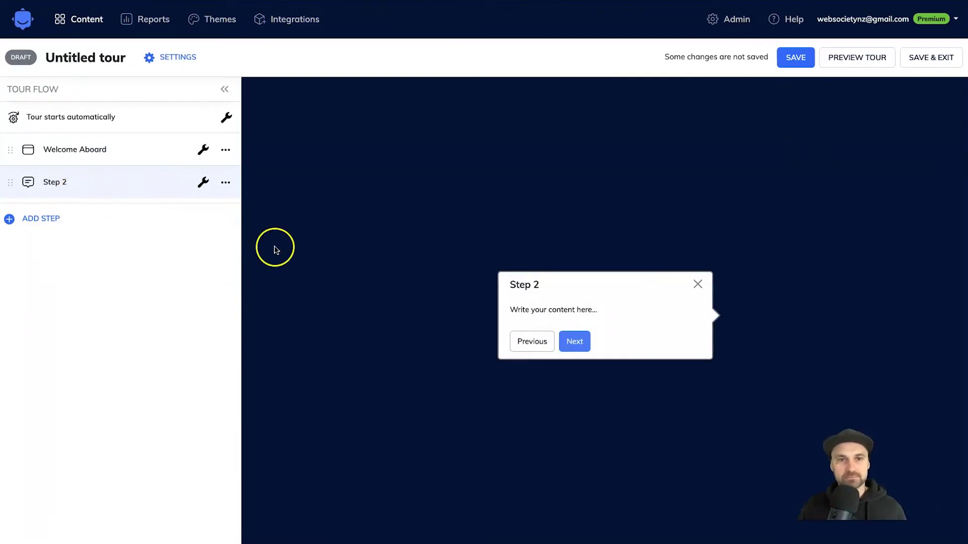
{"action": "left_click", "coordinate": [202, 184]}
{"action": "triple_click", "coordinate": [284, 135]}
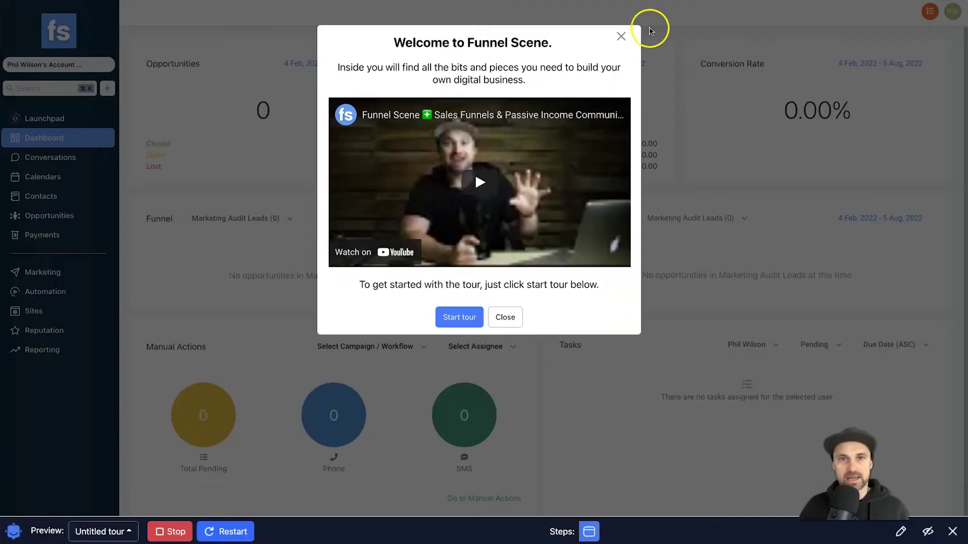
{"action": "left_click", "coordinate": [620, 36]}
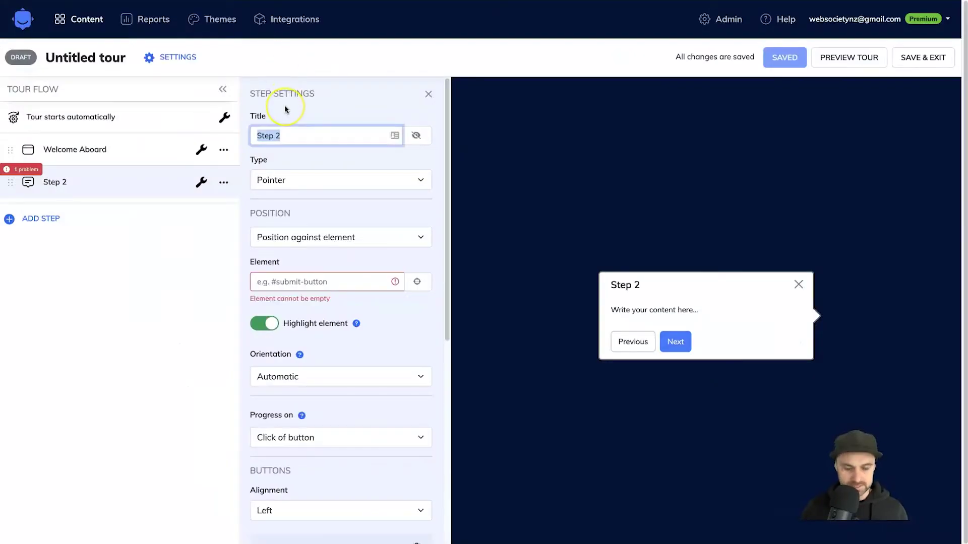
{"action": "type", "text": "Launchp"}
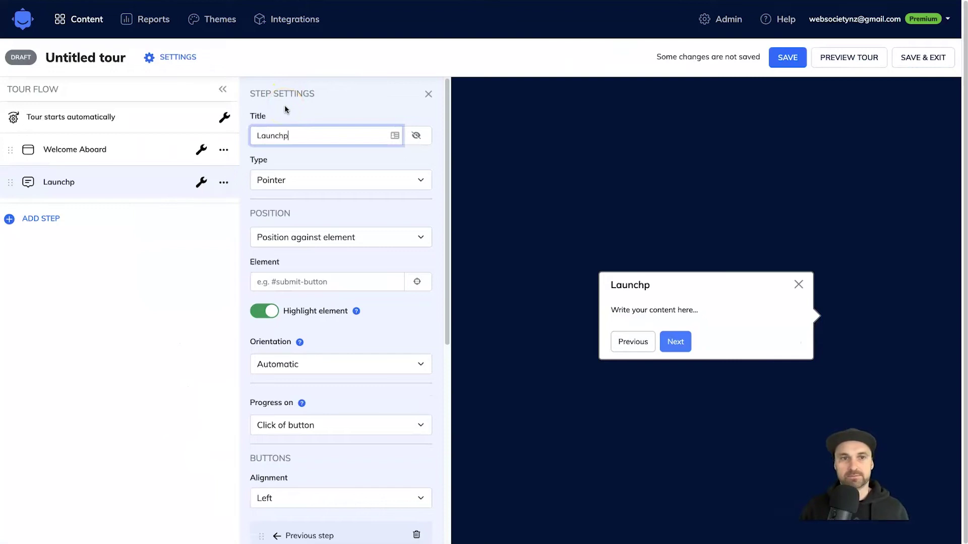
{"action": "type", "text": "ad"}
{"action": "left_click", "coordinate": [406, 157]}
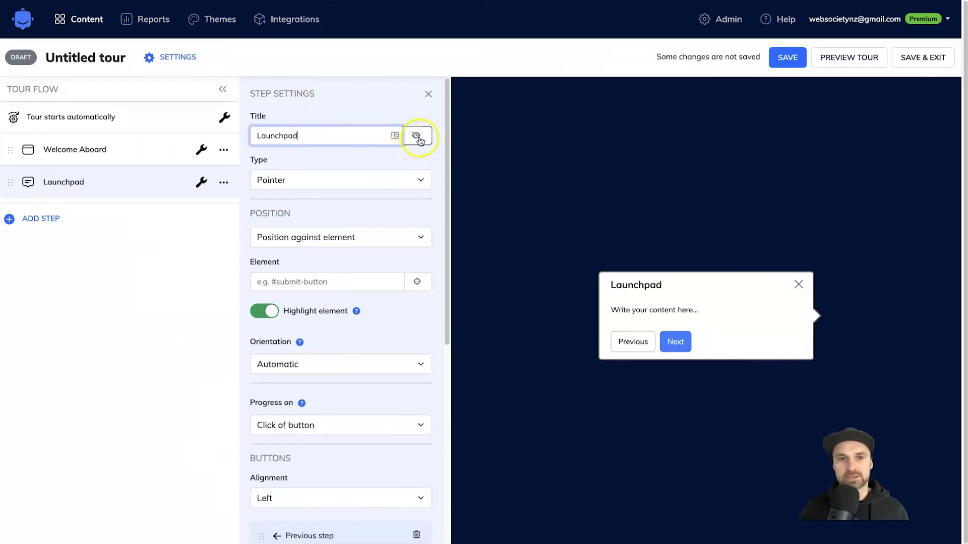
{"action": "left_click", "coordinate": [417, 136]}
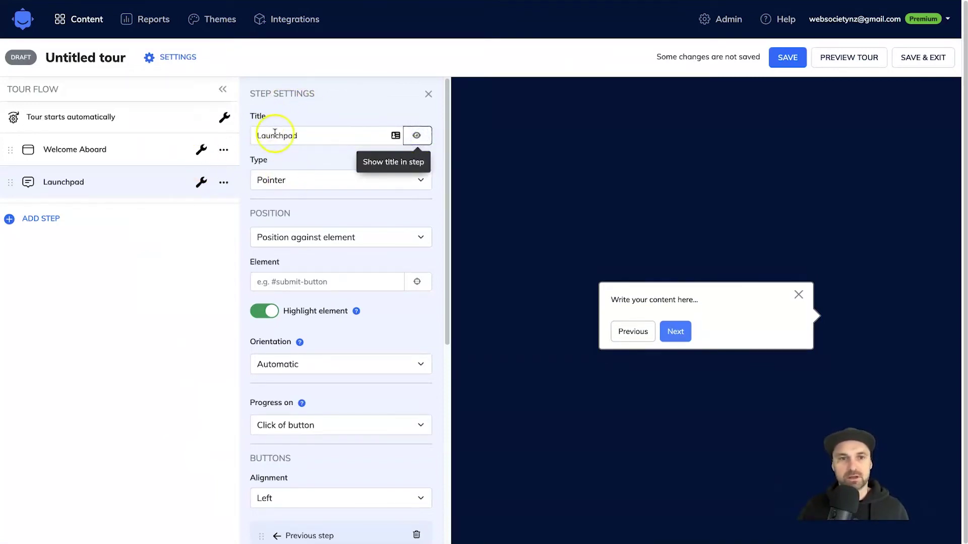
{"action": "left_click", "coordinate": [416, 135]}
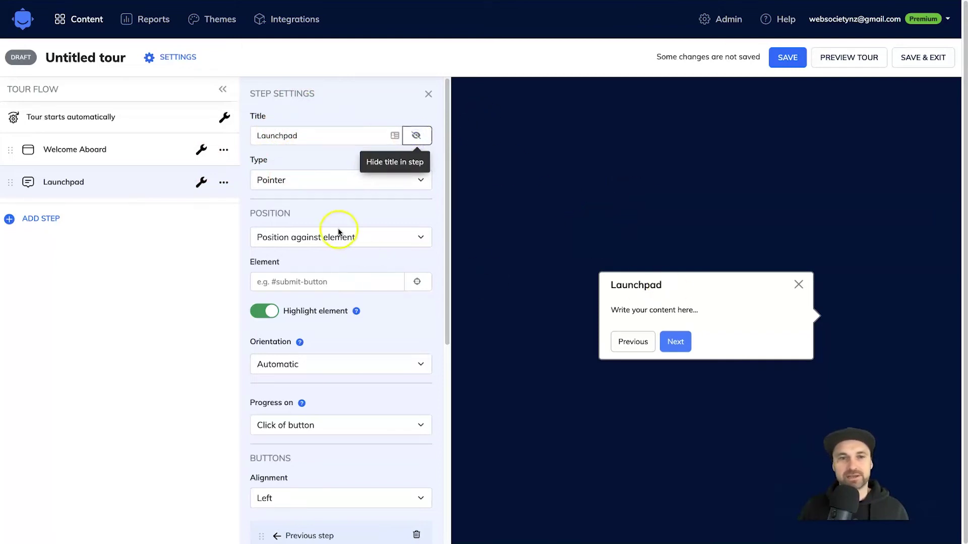
- Set the step's content to "Inside of the launchpad you can integrate all of your different platforms so everything talks to each other and connects." and save
{"action": "left_click", "coordinate": [632, 309]}
{"action": "triple_click", "coordinate": [632, 310]}
{"action": "type", "text": "Inside of the launchpad you can integr"}
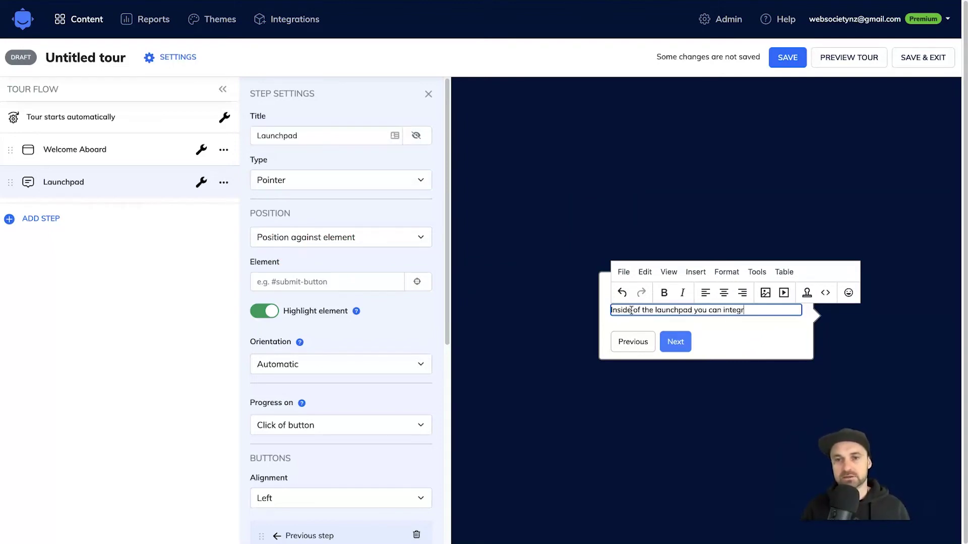
{"action": "type", "text": "ate all of your differene"}
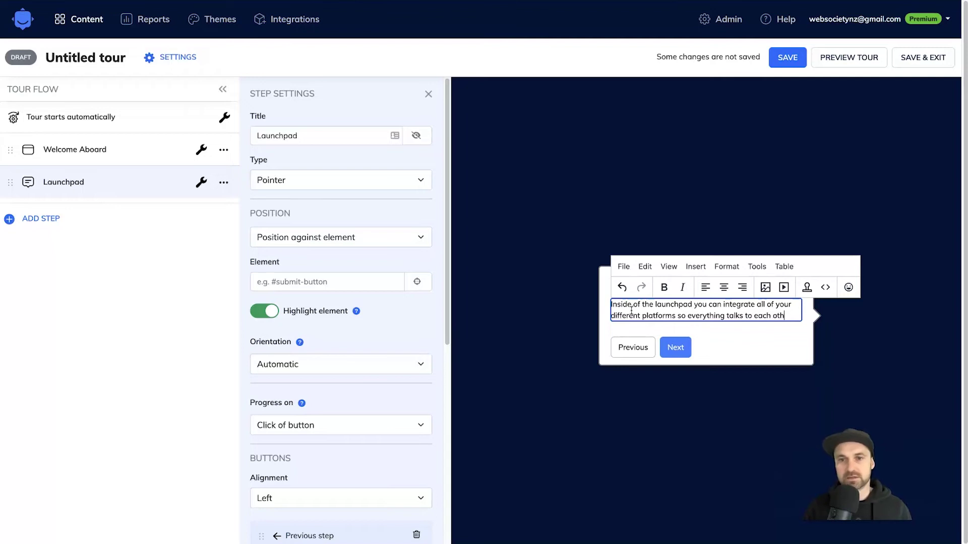
{"action": "type", "text": "er and connects."}
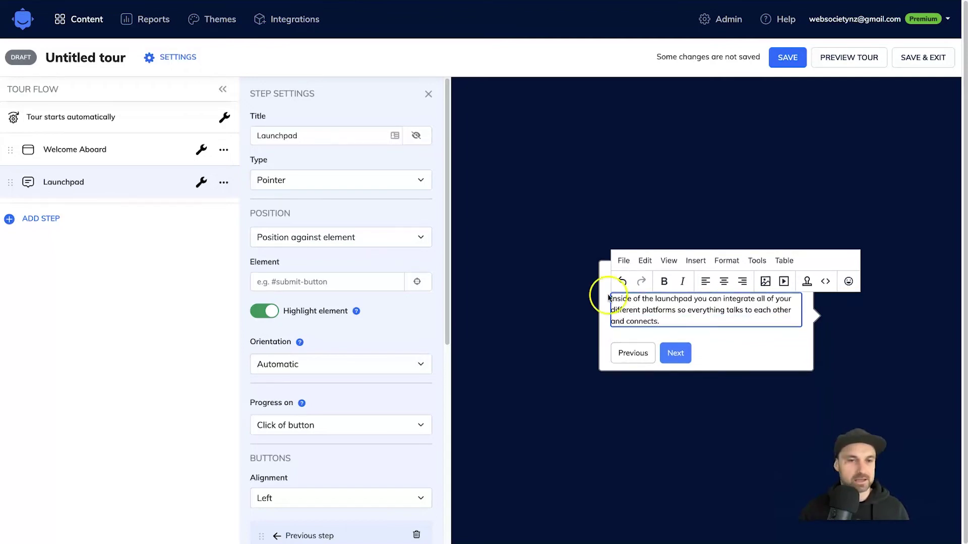
{"action": "left_click", "coordinate": [551, 300]}
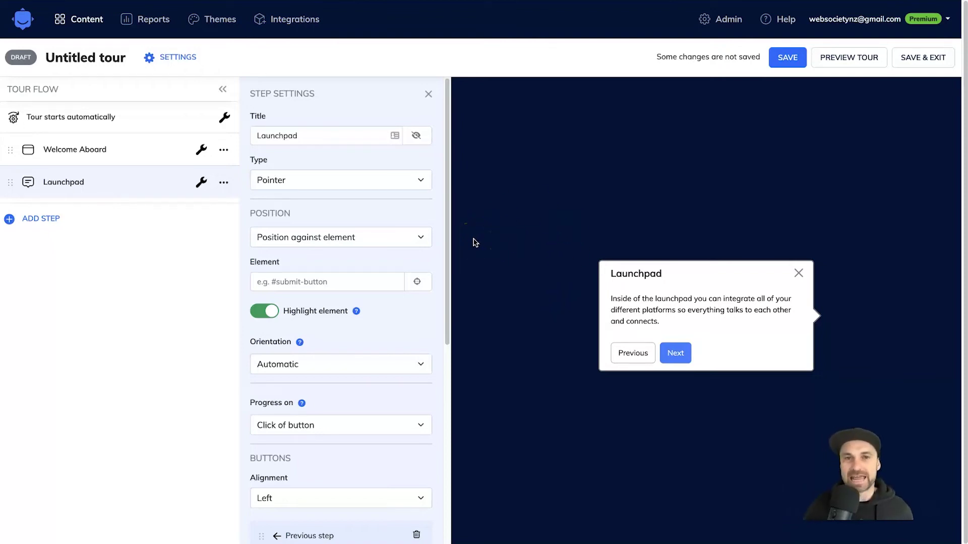
{"action": "key", "text": "ctrl+s"}
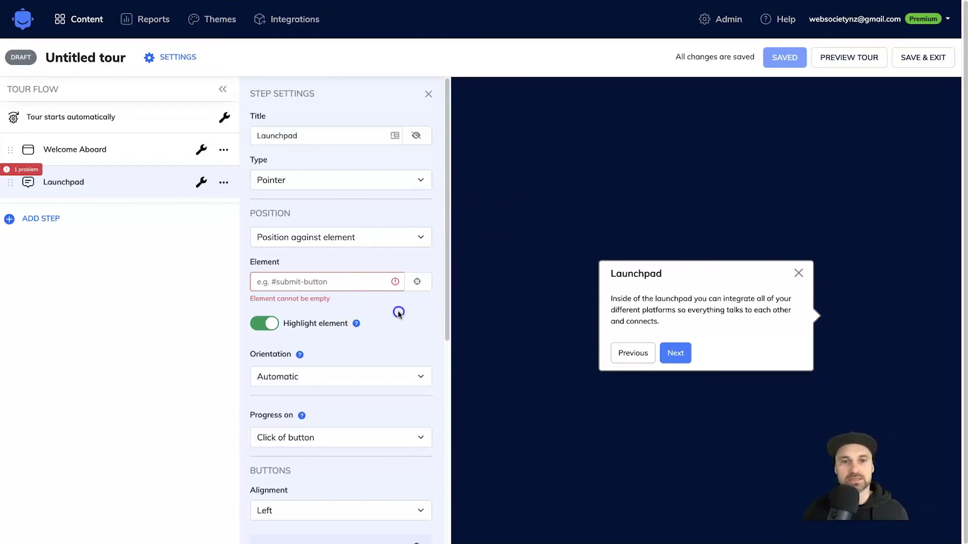
- Attach the Launchpad pointer to the #sb_launchpad element picked on the Funnel Scene page and save the tour
{"action": "left_click", "coordinate": [417, 284]}
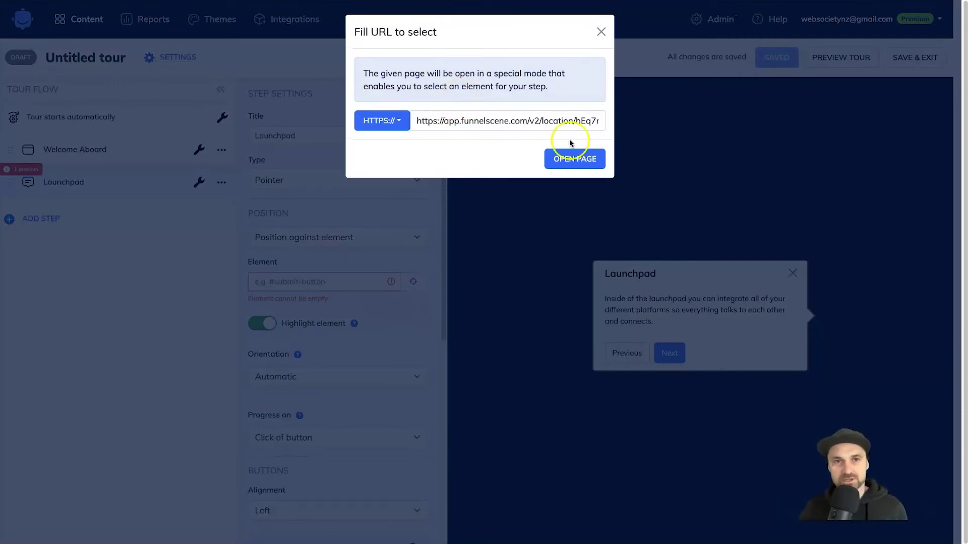
{"action": "left_click", "coordinate": [574, 159]}
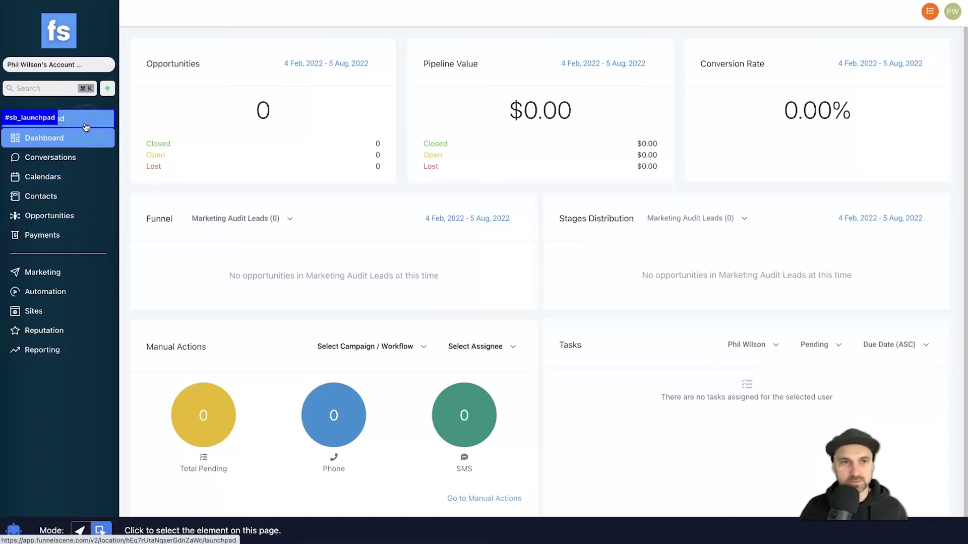
{"action": "left_click", "coordinate": [76, 122]}
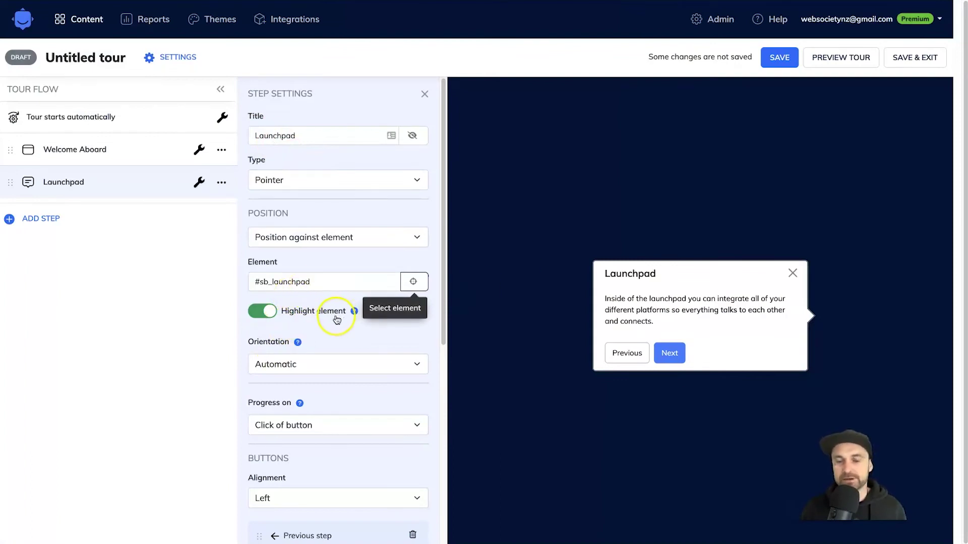
{"action": "scroll", "coordinate": [393, 352], "scroll_direction": "down", "scroll_amount": 6}
{"action": "scroll", "coordinate": [395, 355], "scroll_direction": "up", "scroll_amount": 6}
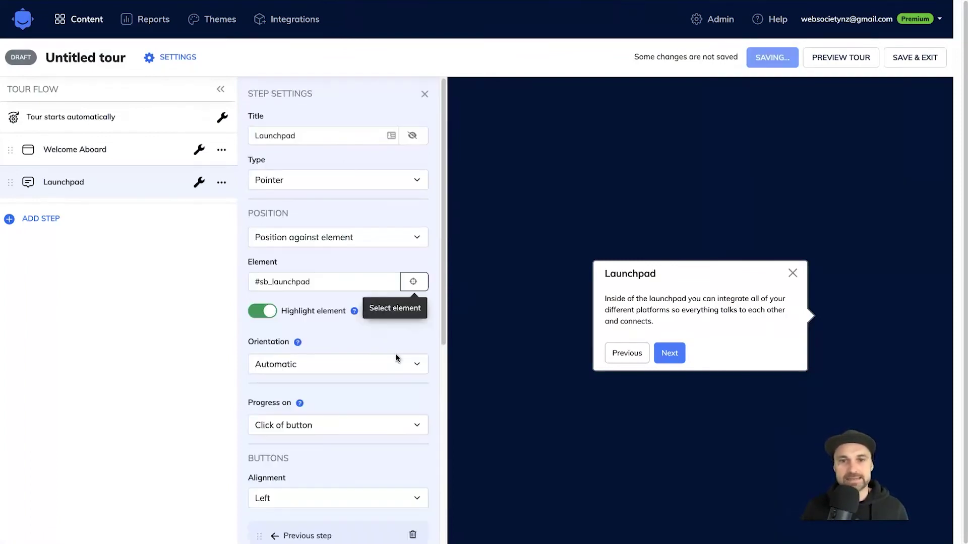
- Preview the tour on the Funnel Scene dashboard and start it from the welcome modal to check the Launchpad pointer
{"action": "left_click", "coordinate": [817, 59]}
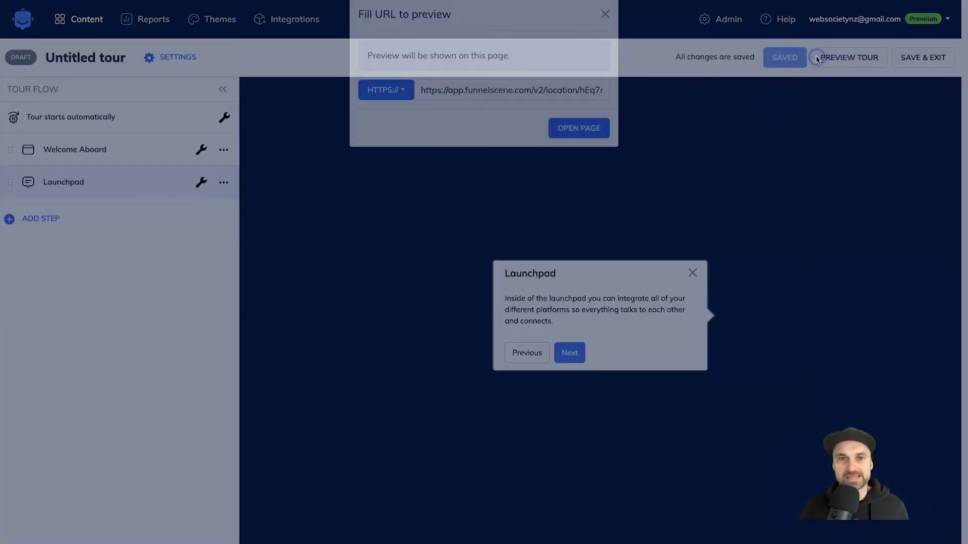
{"action": "left_click", "coordinate": [558, 145]}
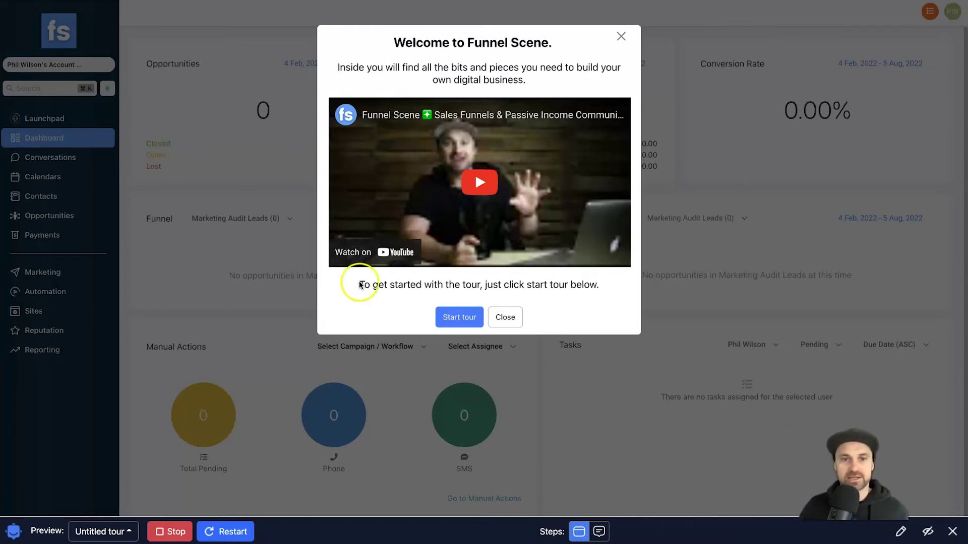
{"action": "left_click", "coordinate": [457, 316]}
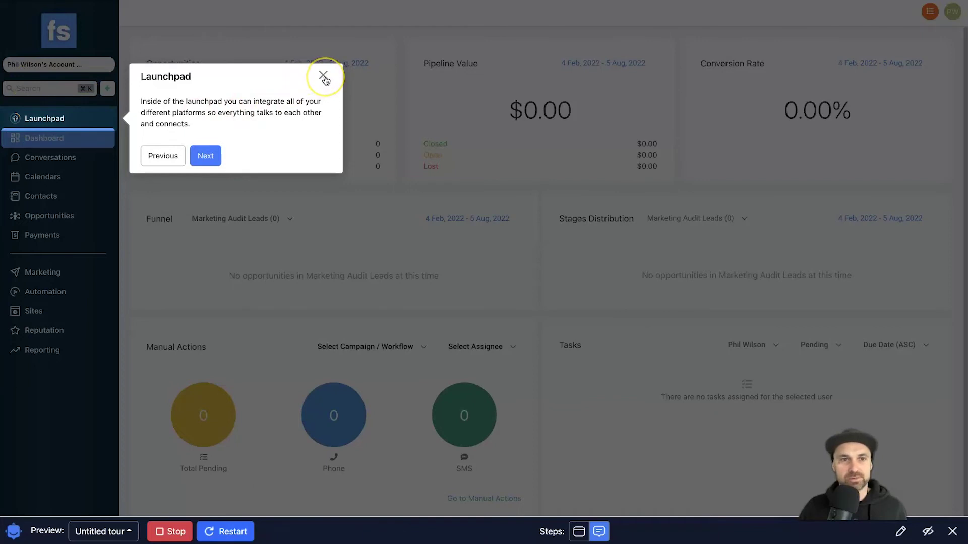
{"action": "left_click", "coordinate": [266, 75]}
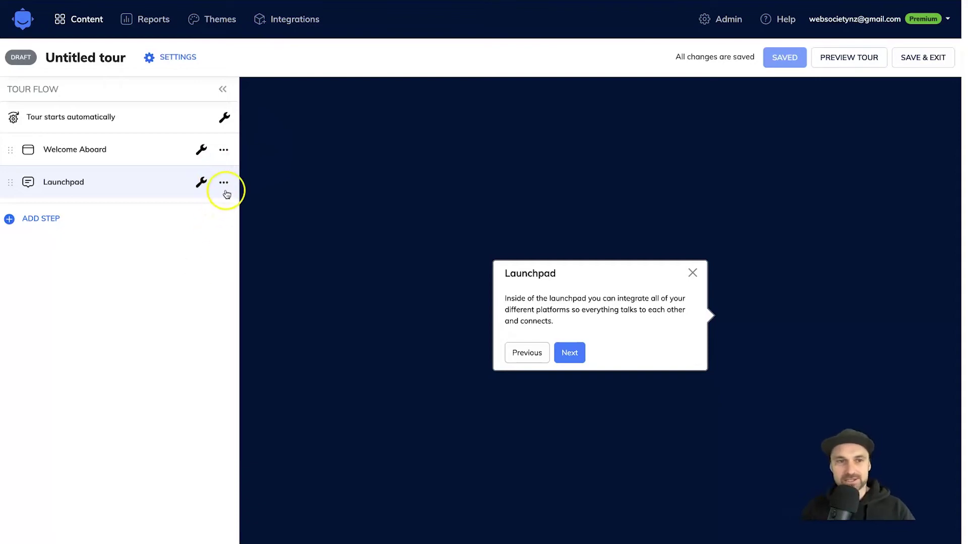
- Duplicate the Launchpad pointer step repeatedly, each time from the newest copy, until there are eleven copies
{"action": "left_click", "coordinate": [224, 184]}
{"action": "left_click", "coordinate": [233, 206]}
{"action": "left_click", "coordinate": [204, 221]}
{"action": "left_click", "coordinate": [213, 215]}
{"action": "left_click", "coordinate": [200, 168]}
{"action": "left_click", "coordinate": [214, 247]}
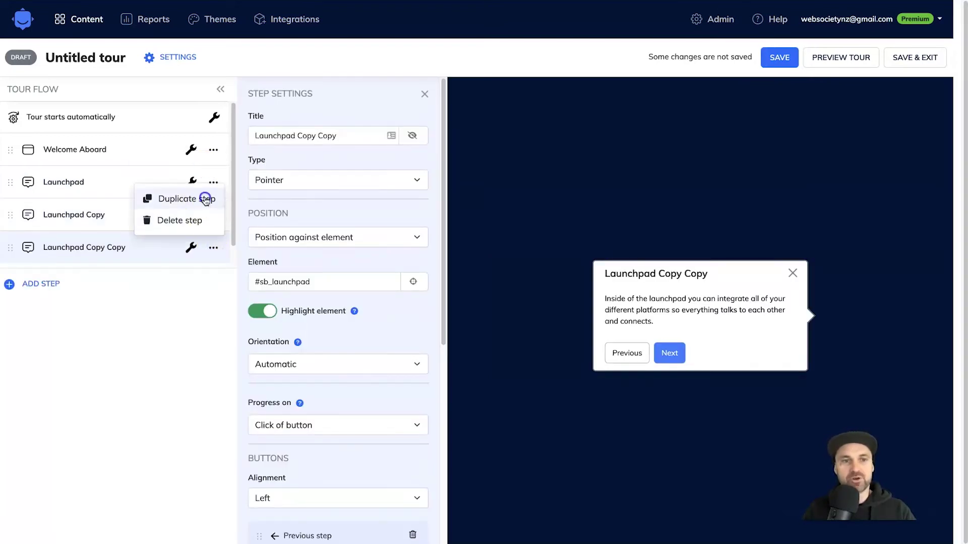
{"action": "left_click", "coordinate": [201, 198]}
{"action": "left_click", "coordinate": [213, 280]}
{"action": "left_click", "coordinate": [206, 231]}
{"action": "left_click", "coordinate": [212, 312]}
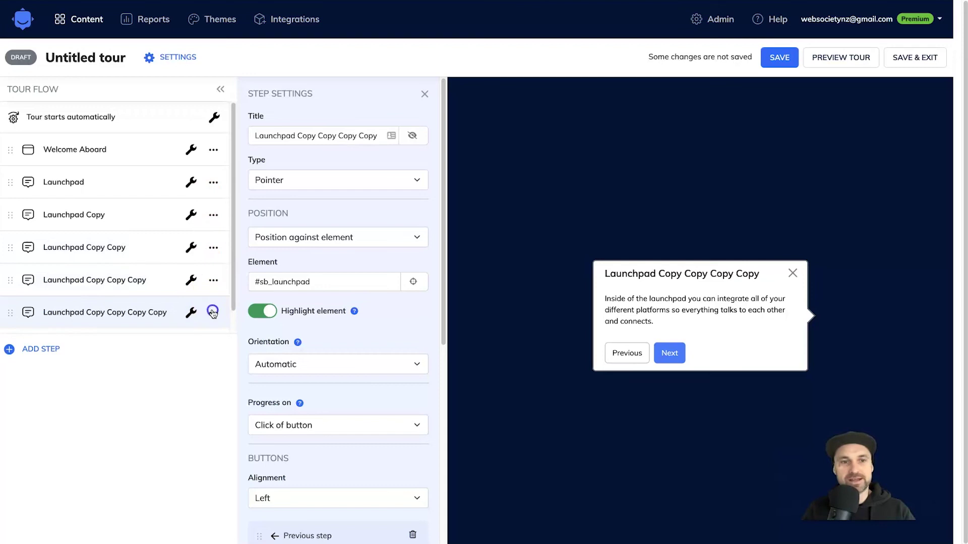
{"action": "left_click", "coordinate": [206, 263]}
{"action": "left_click", "coordinate": [211, 346]}
{"action": "left_click", "coordinate": [207, 296]}
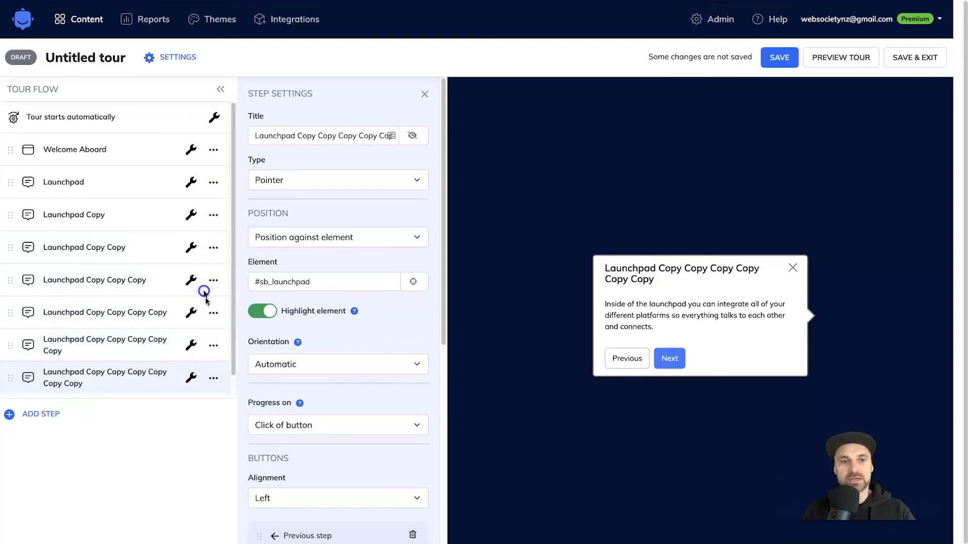
{"action": "left_click", "coordinate": [213, 378]}
{"action": "left_click", "coordinate": [208, 330]}
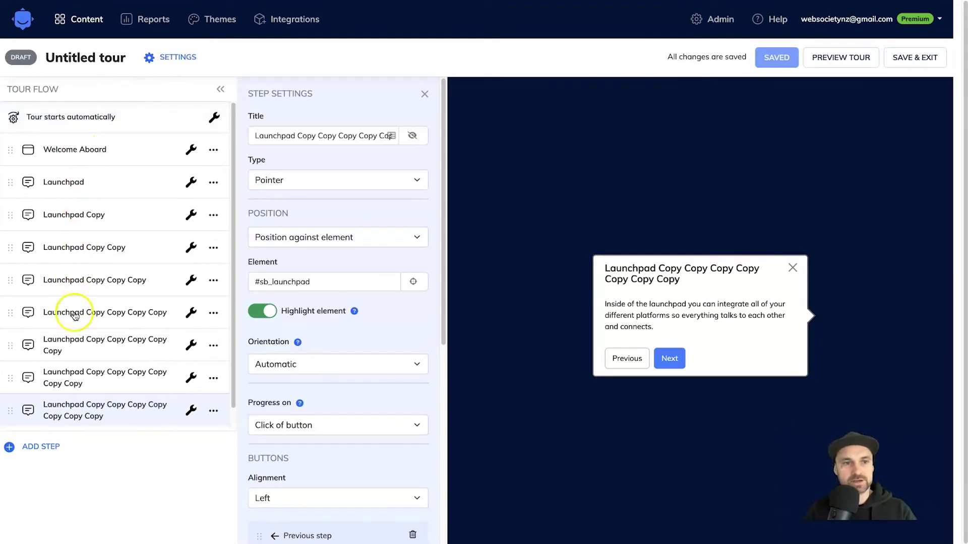
{"action": "left_click", "coordinate": [214, 410]}
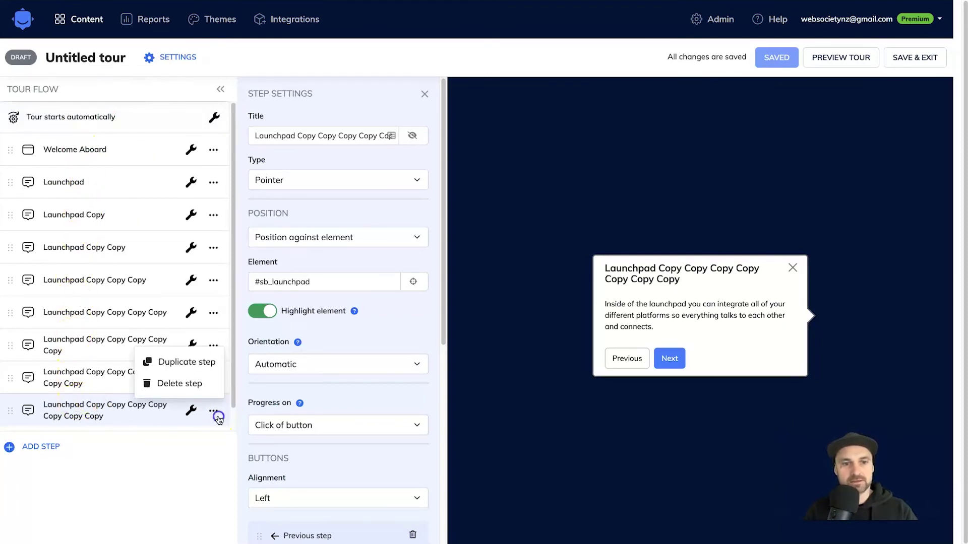
{"action": "left_click", "coordinate": [195, 361]}
{"action": "left_click", "coordinate": [214, 443]}
{"action": "left_click", "coordinate": [194, 395]}
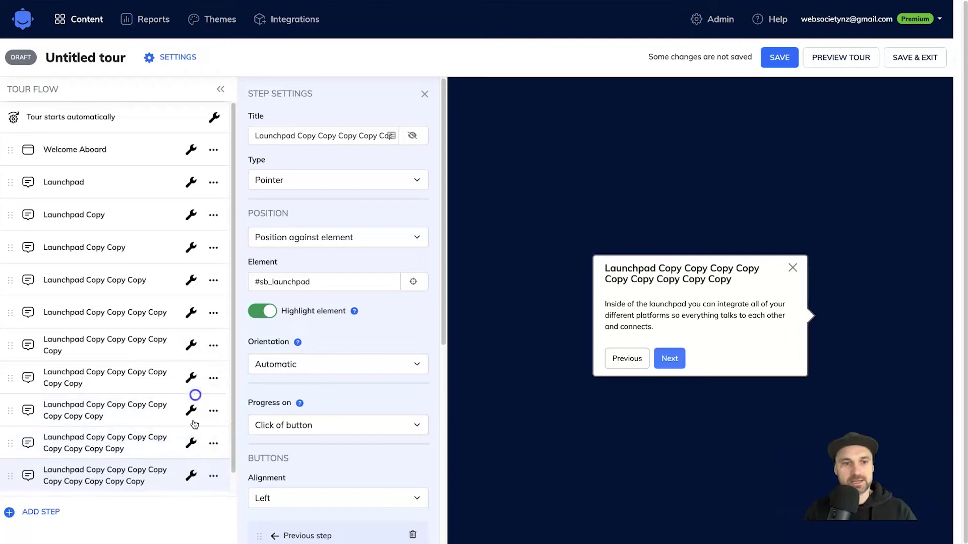
{"action": "left_click", "coordinate": [213, 475]}
{"action": "left_click", "coordinate": [192, 427]}
{"action": "left_click", "coordinate": [213, 508]}
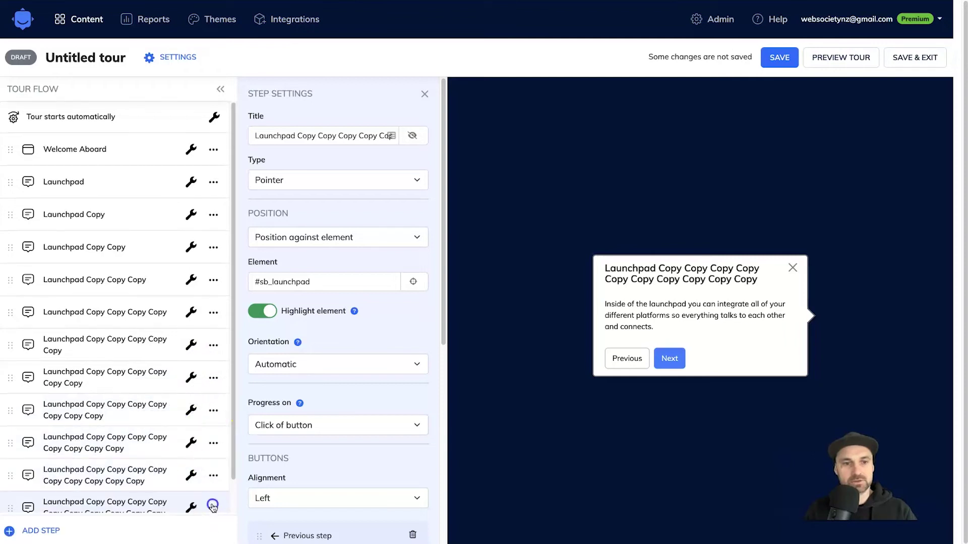
{"action": "left_click", "coordinate": [199, 461]}
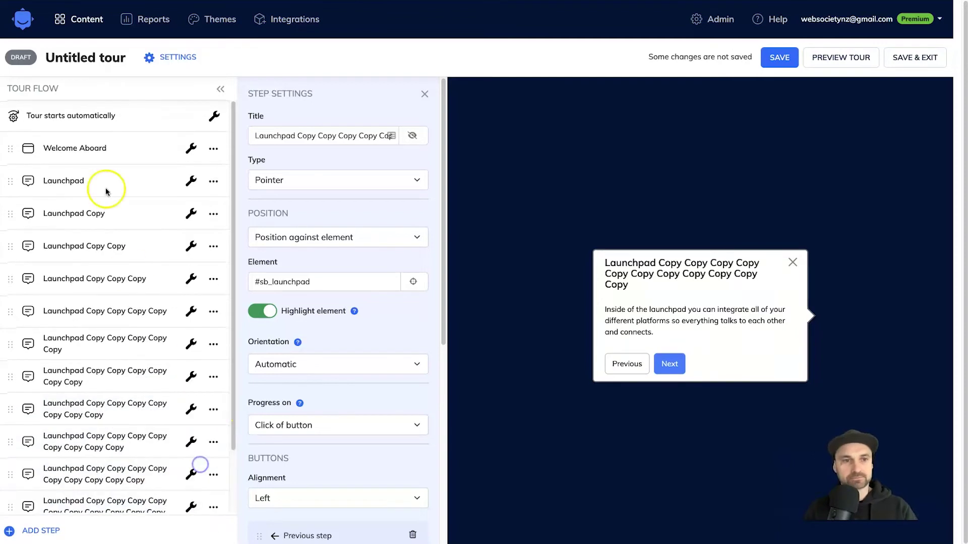
- Retitle the first three Launchpad copies as "Dashboard", "Conversations" and "Calendars"
{"action": "left_click", "coordinate": [72, 214]}
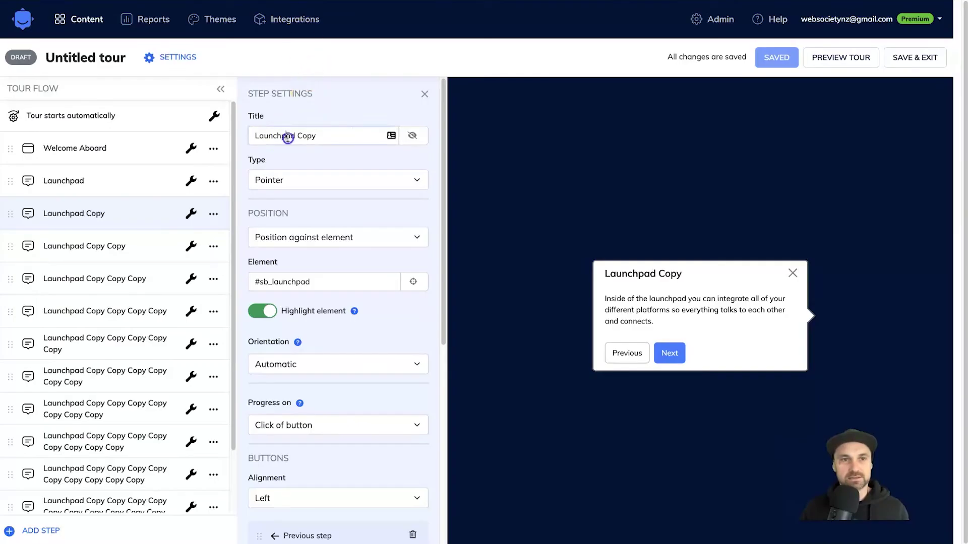
{"action": "triple_click", "coordinate": [287, 134]}
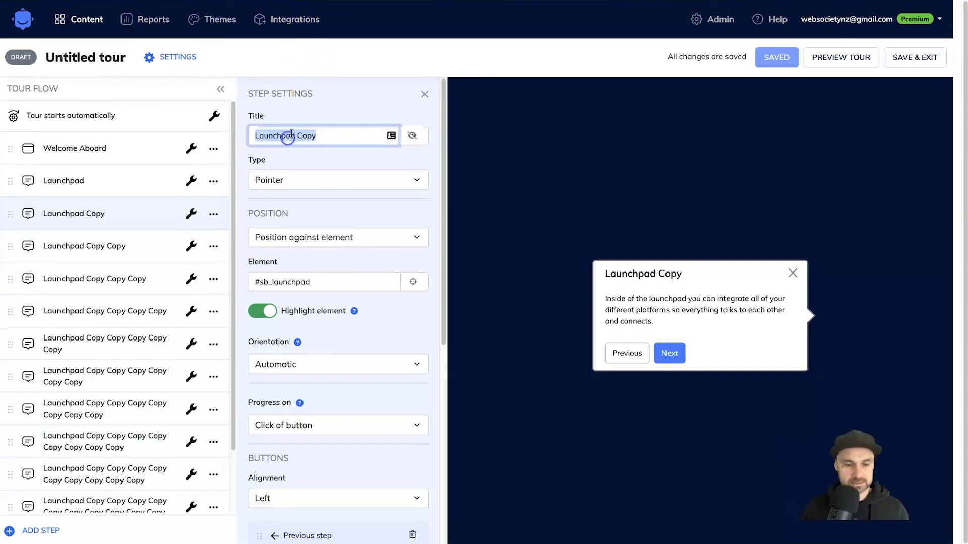
{"action": "type", "text": "Dashboard"}
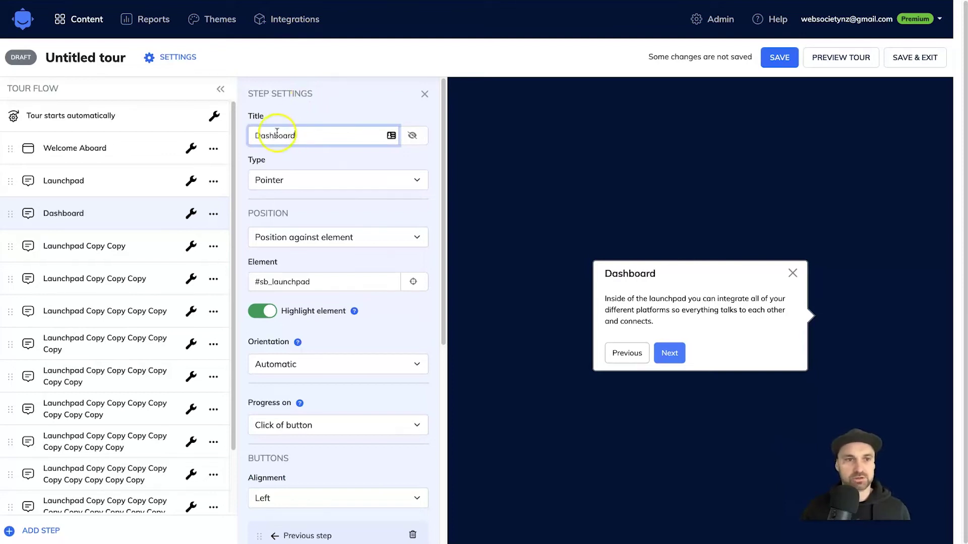
{"action": "left_click", "coordinate": [95, 245]}
{"action": "triple_click", "coordinate": [293, 135]}
{"action": "type", "text": "Convers"}
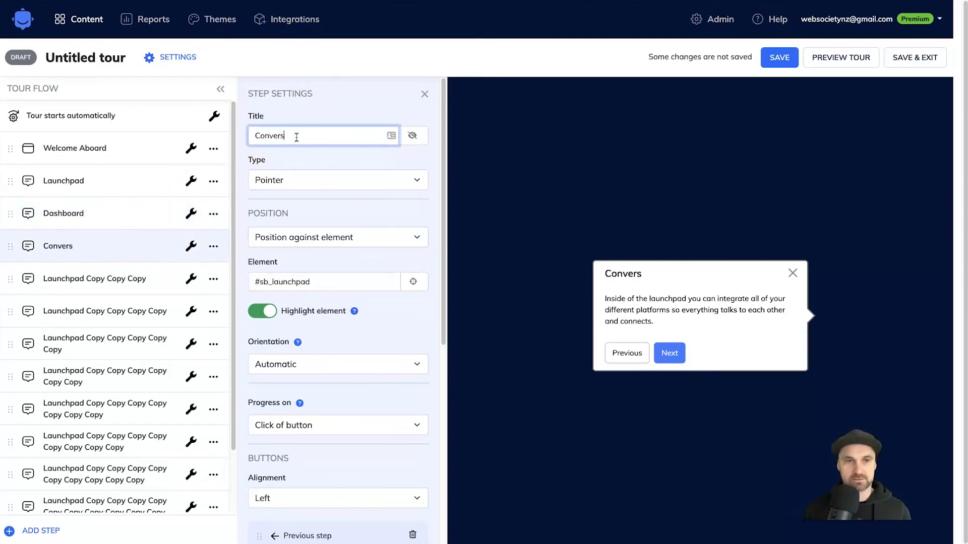
{"action": "left_click", "coordinate": [134, 278]}
{"action": "triple_click", "coordinate": [288, 134]}
{"action": "type", "text": "C"}
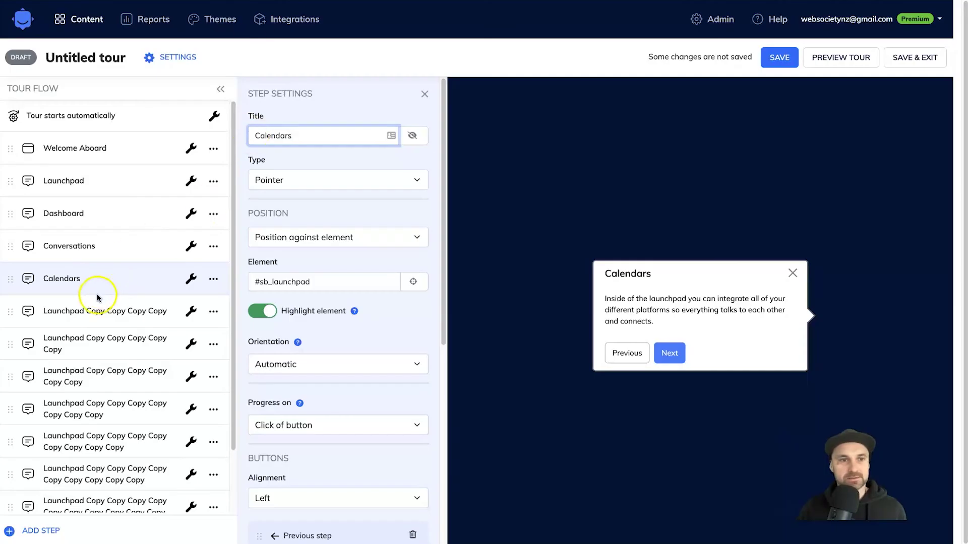
- Retitle the following three Launchpad copies as "Contacts", "Opportunities" and "Payments"
{"action": "left_click", "coordinate": [92, 310]}
{"action": "triple_click", "coordinate": [344, 136]}
{"action": "type", "text": "Contacts"}
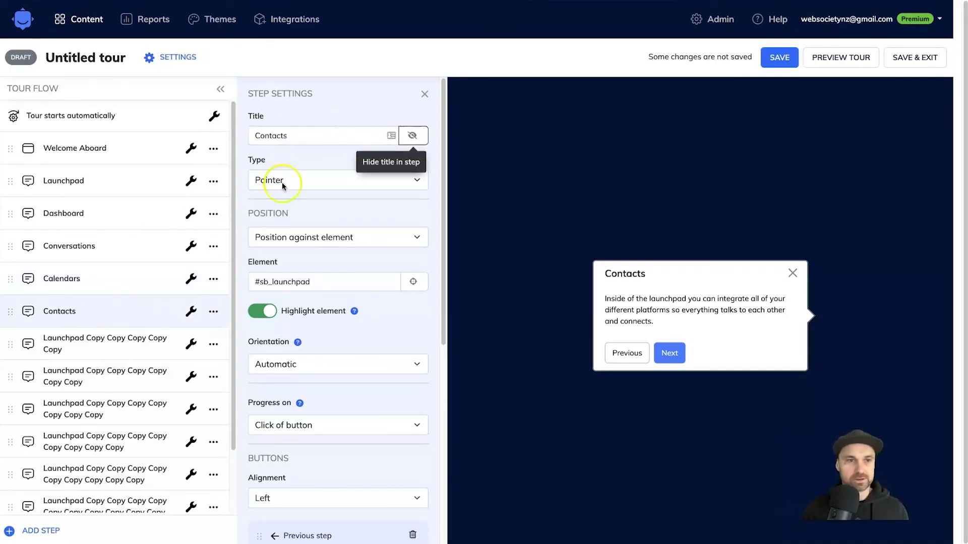
{"action": "left_click", "coordinate": [138, 354]}
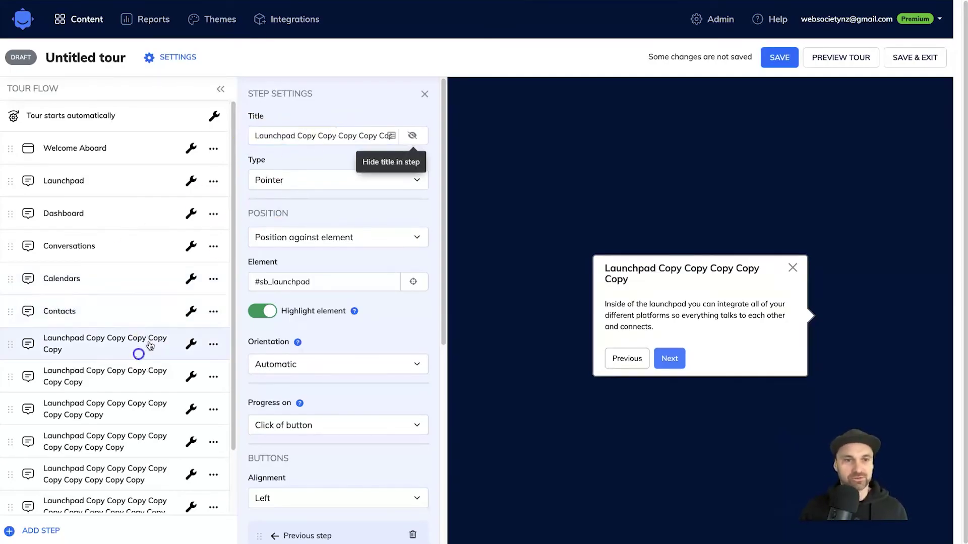
{"action": "triple_click", "coordinate": [306, 134]}
{"action": "type", "text": "Opp"}
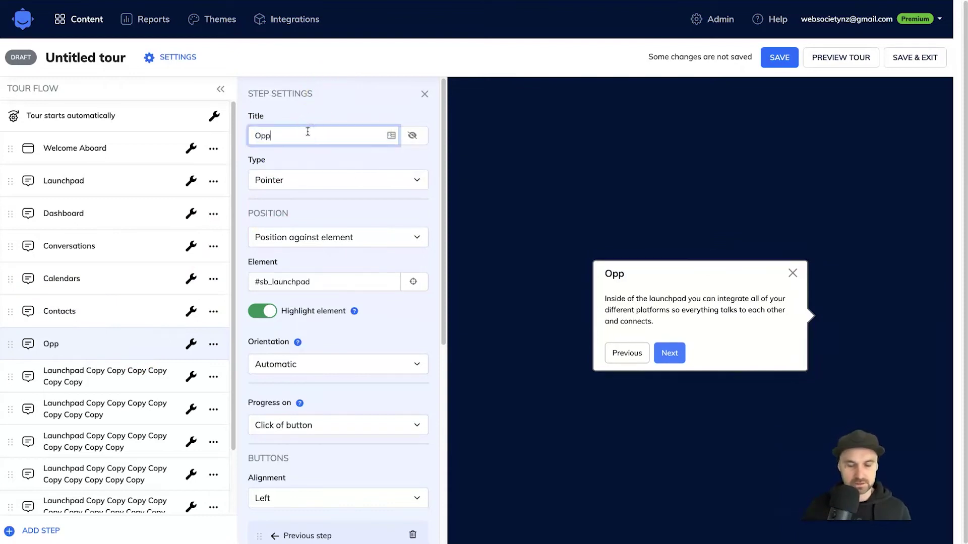
{"action": "type", "text": "ortunities"}
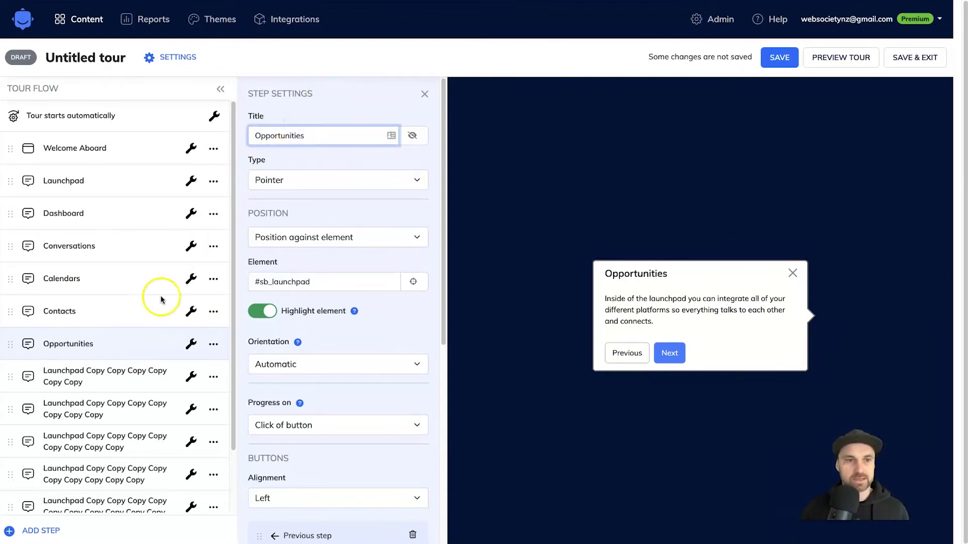
{"action": "left_click", "coordinate": [125, 376]}
{"action": "left_click", "coordinate": [294, 139]}
{"action": "triple_click", "coordinate": [294, 138]}
{"action": "type", "text": "Payments"}
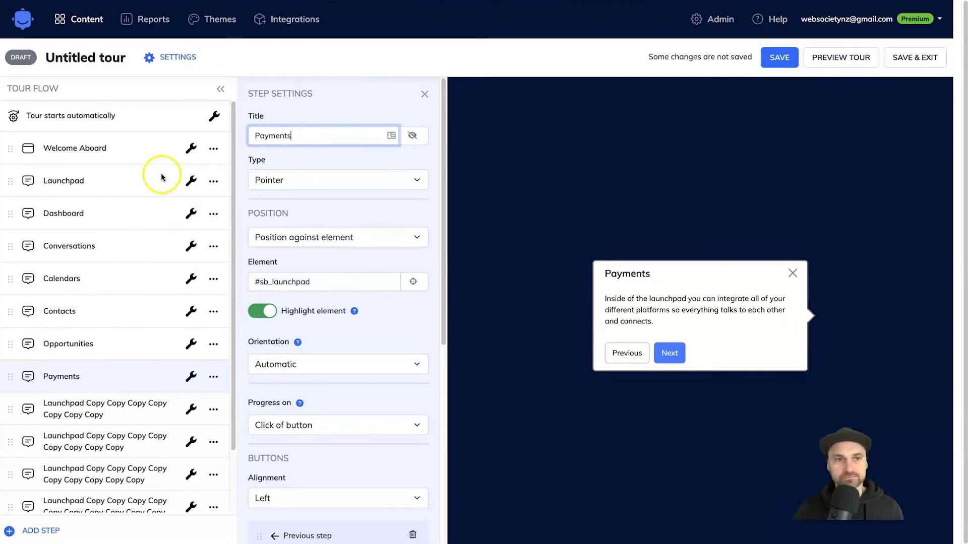
- Set the Dashboard step's content to "This is where you will see all your different metrics.", attach it to #sb_dashboard and save
{"action": "left_click", "coordinate": [93, 181]}
{"action": "left_click", "coordinate": [62, 217]}
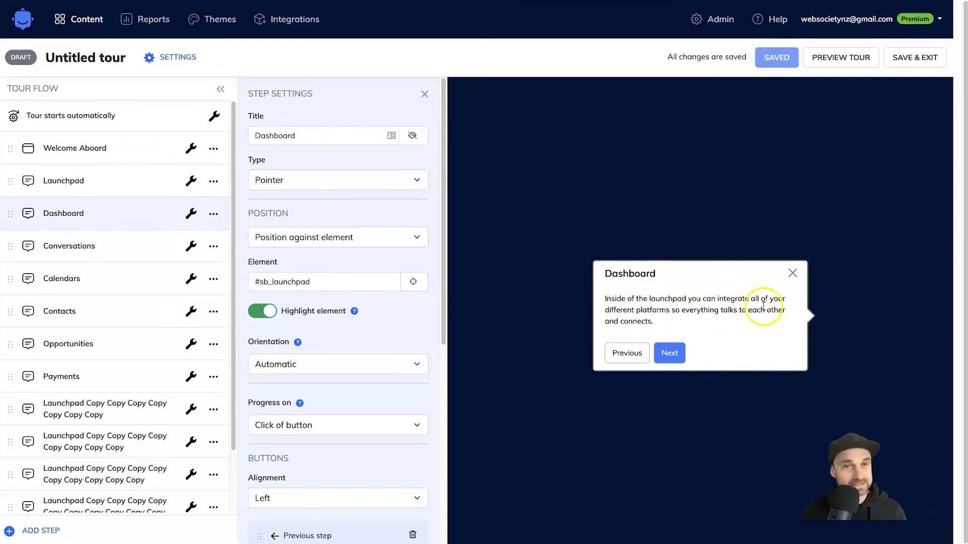
{"action": "left_click", "coordinate": [725, 298]}
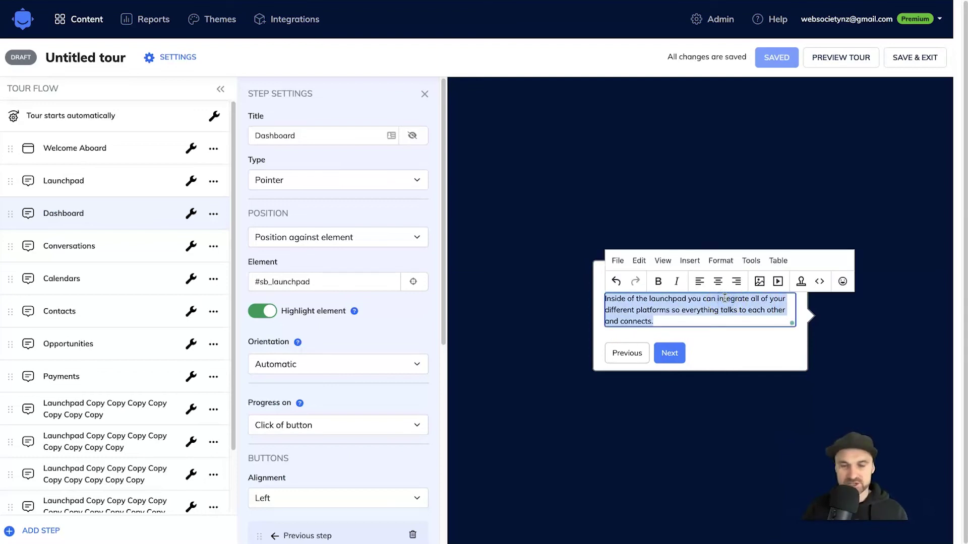
{"action": "type", "text": "TH"}
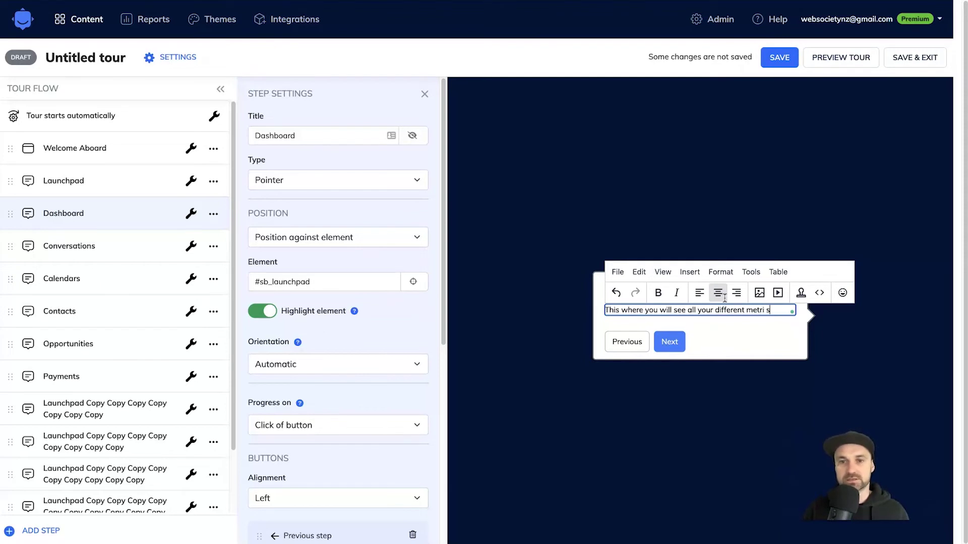
{"action": "left_click", "coordinate": [698, 347]}
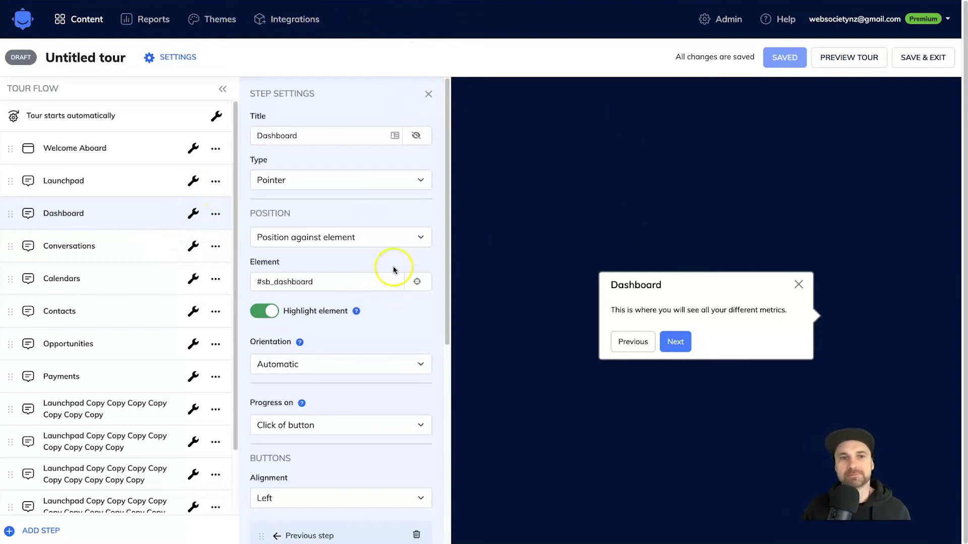
- Check the tour preview on Funnel Scene's Conversations and Calendars pages, closing the welcome modal on each
{"action": "left_click", "coordinate": [92, 27]}
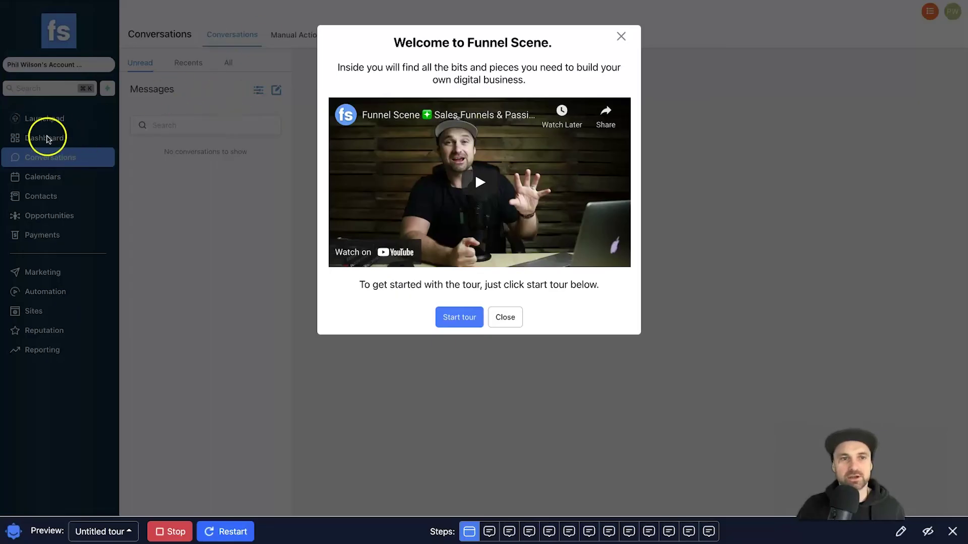
{"action": "left_click", "coordinate": [628, 45]}
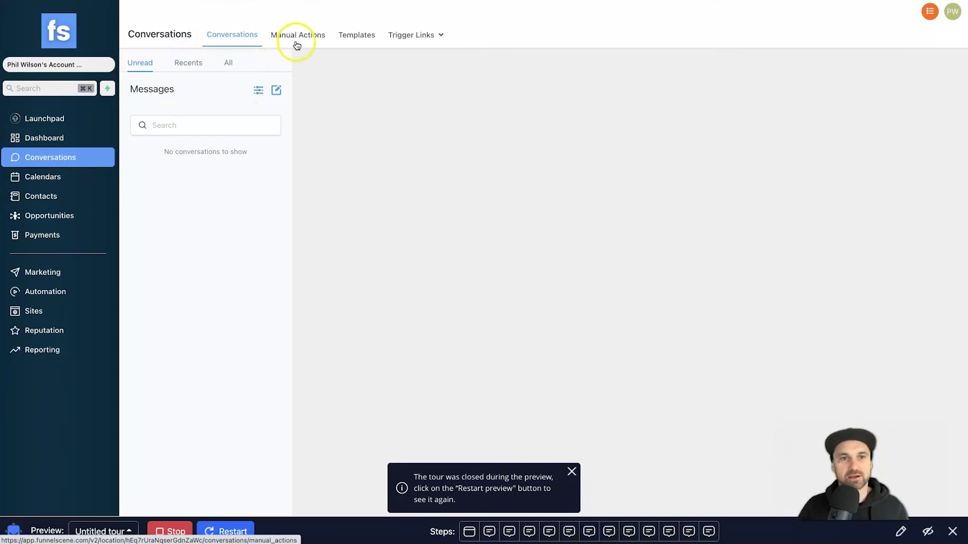
{"action": "left_click", "coordinate": [66, 173]}
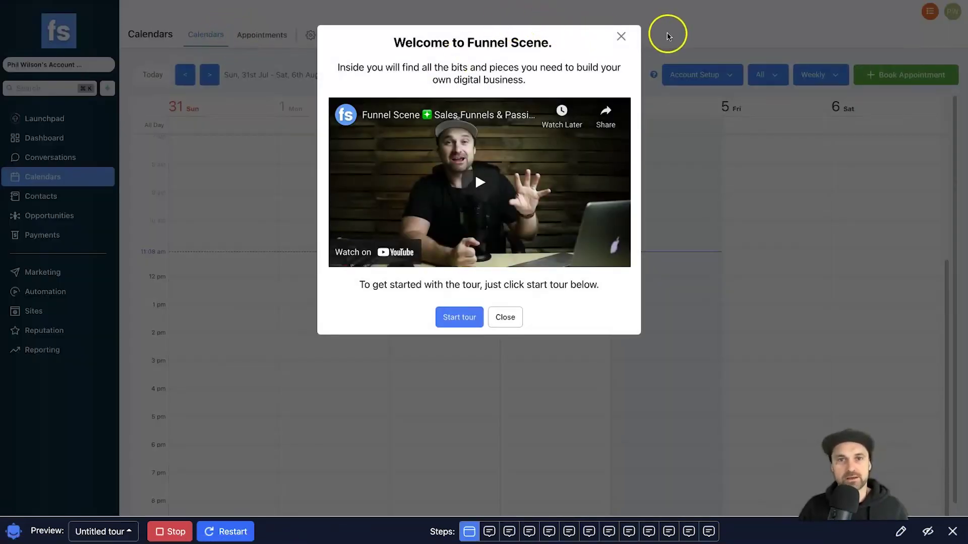
{"action": "left_click", "coordinate": [621, 36]}
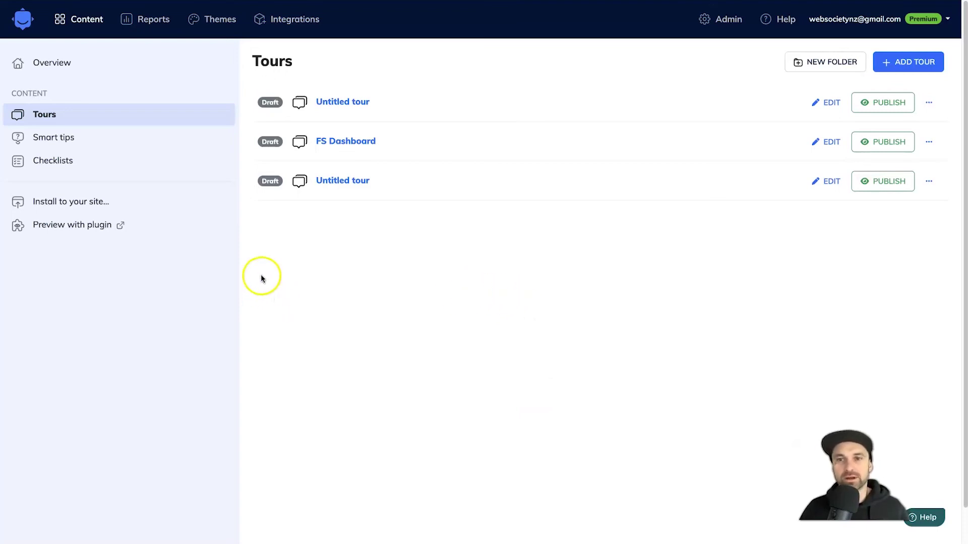
- Open the site installation instructions, choose the simple setup without user identification and copy its JavaScript code
{"action": "left_click", "coordinate": [105, 201]}
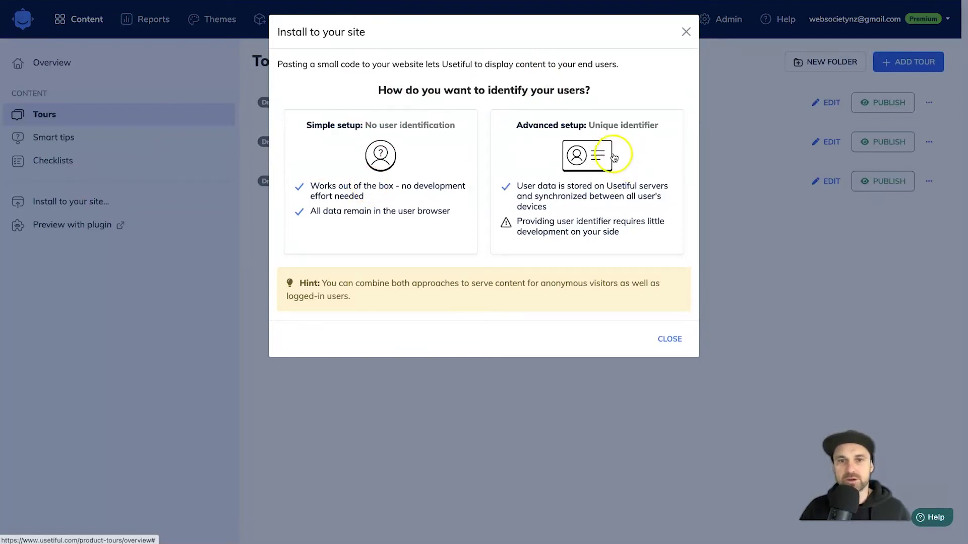
{"action": "left_click", "coordinate": [452, 175]}
{"action": "left_click", "coordinate": [326, 316]}
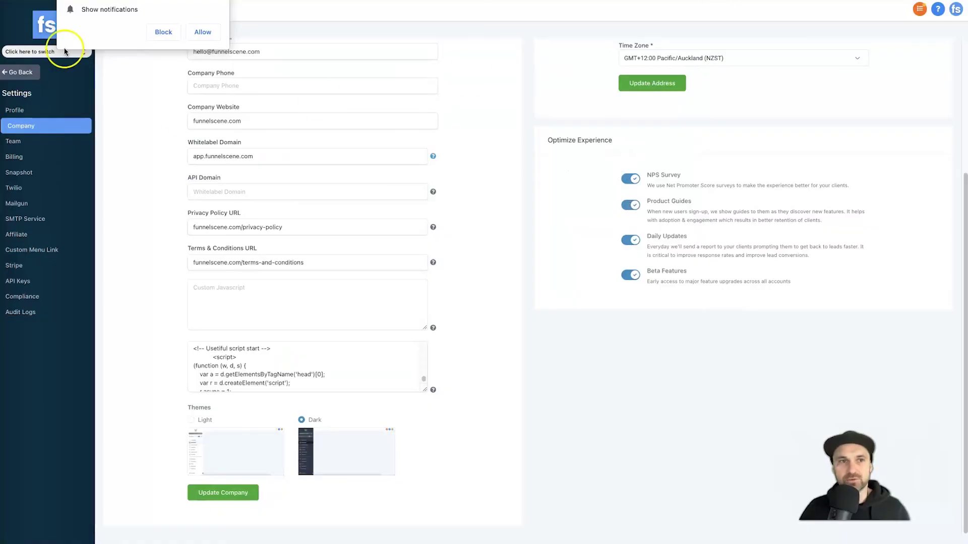
- Examine the Usetiful script in Funnel Scene's company settings, and close the site installation dialog in Usetiful
{"action": "left_click_drag", "start_coordinate": [198, 348], "coordinate": [263, 394]}
{"action": "left_click", "coordinate": [270, 378]}
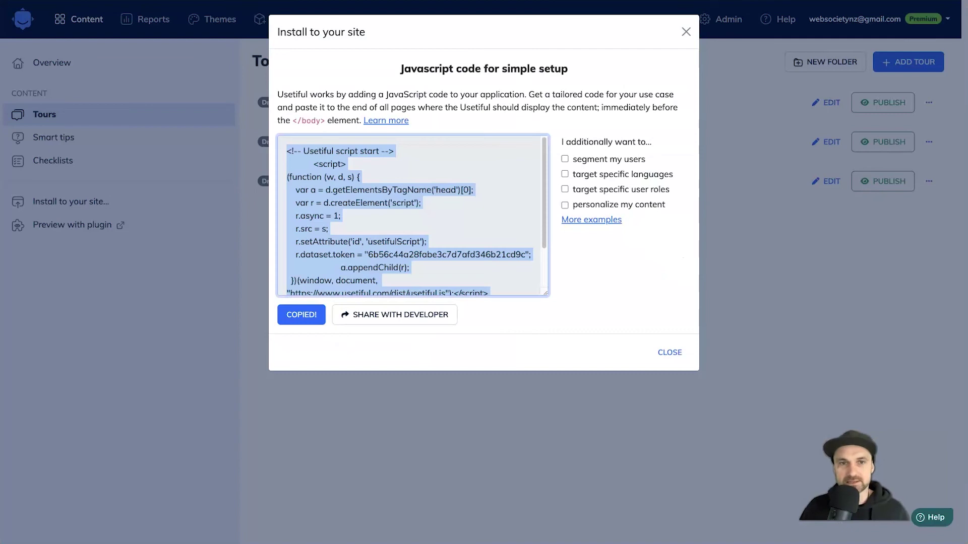
{"action": "left_click", "coordinate": [684, 32]}
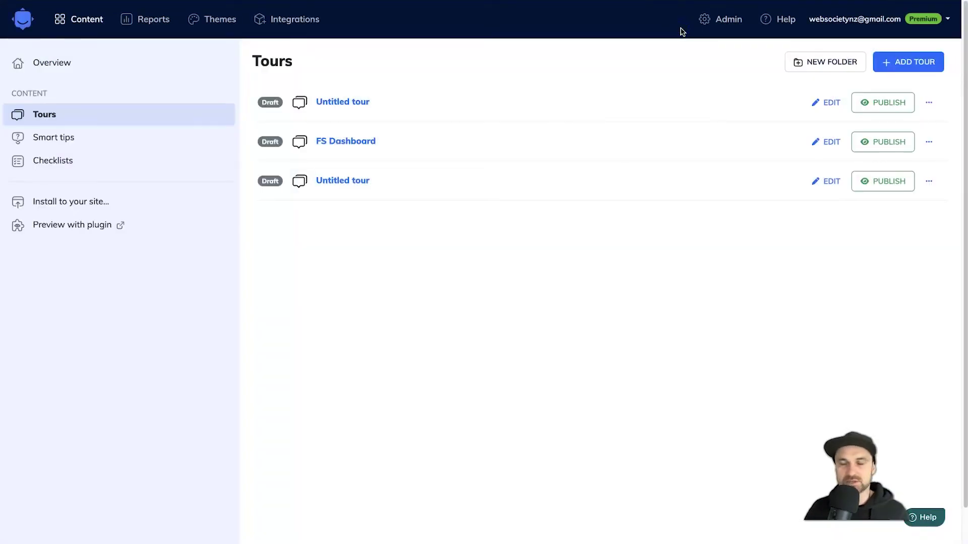
- Review the publishing and additional options available for the FS Dashboard tour in the tour list
{"action": "left_click", "coordinate": [902, 149]}
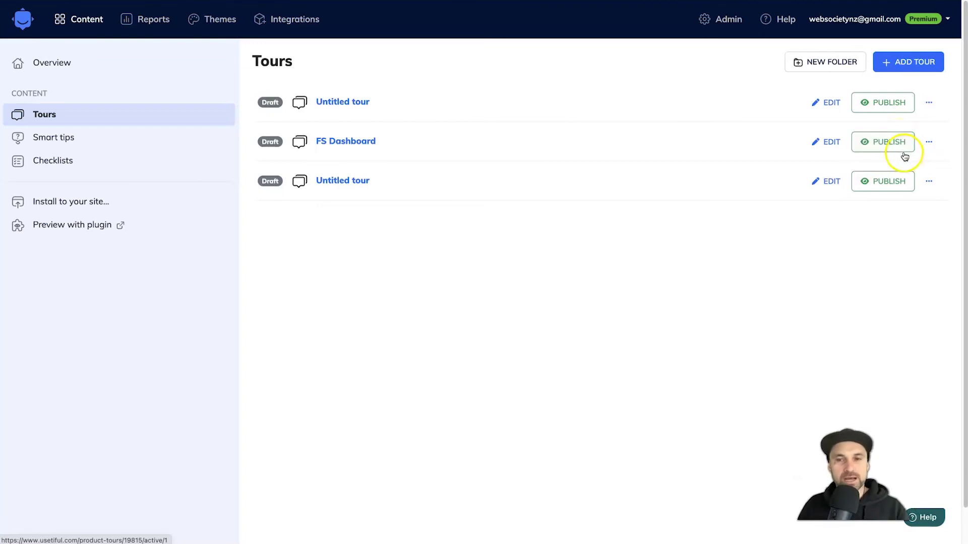
{"action": "left_click", "coordinate": [927, 143]}
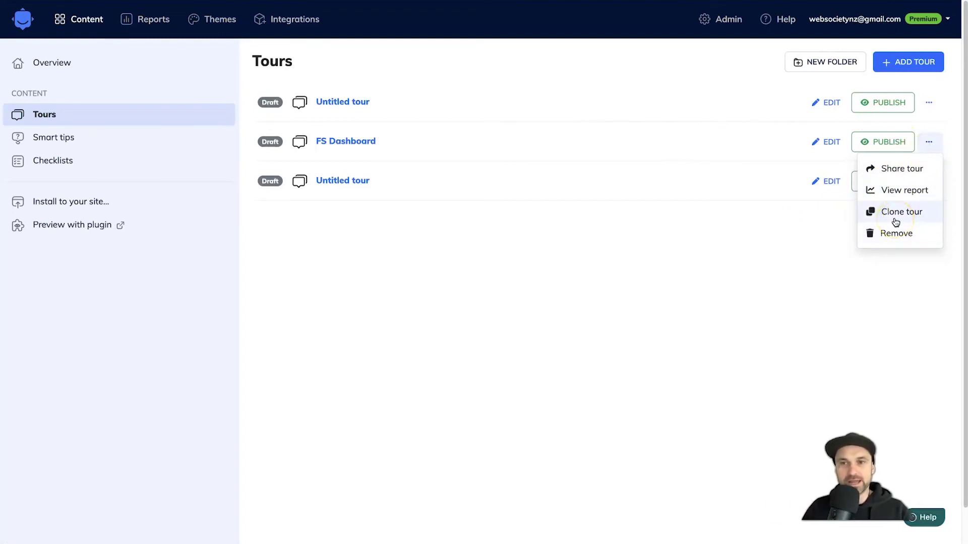
{"action": "left_click", "coordinate": [692, 302]}
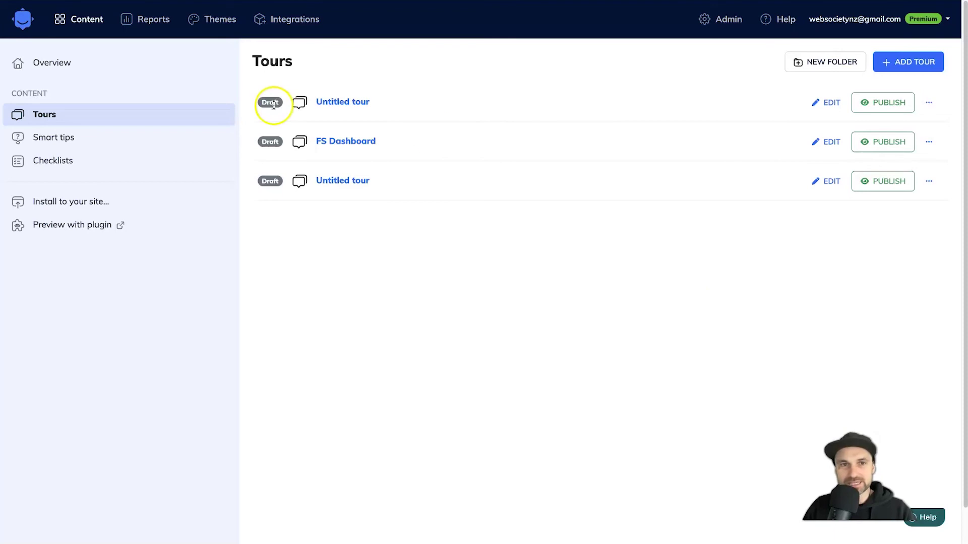
- Open the first untitled tour in the list and name it "YT Tour" in its tour settings
{"action": "left_click", "coordinate": [358, 102]}
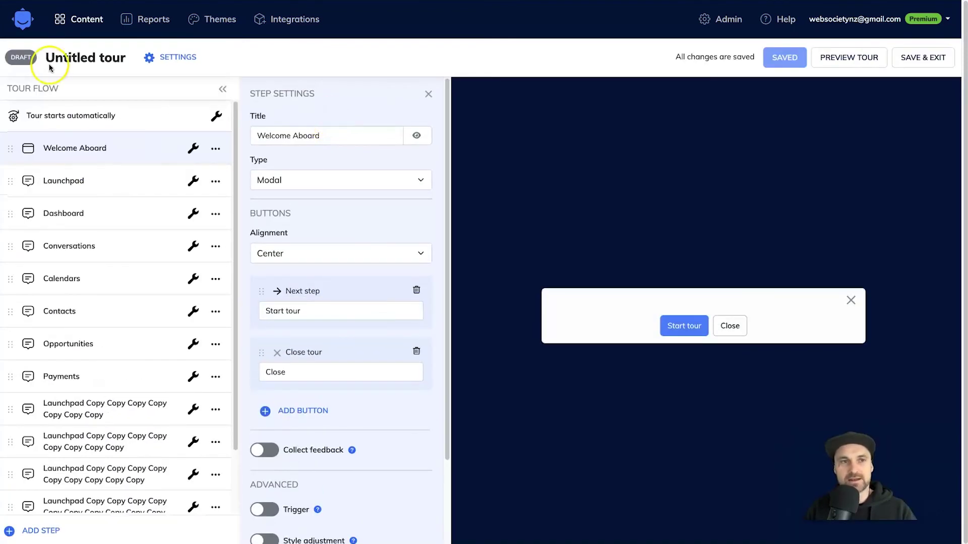
{"action": "left_click", "coordinate": [165, 55]}
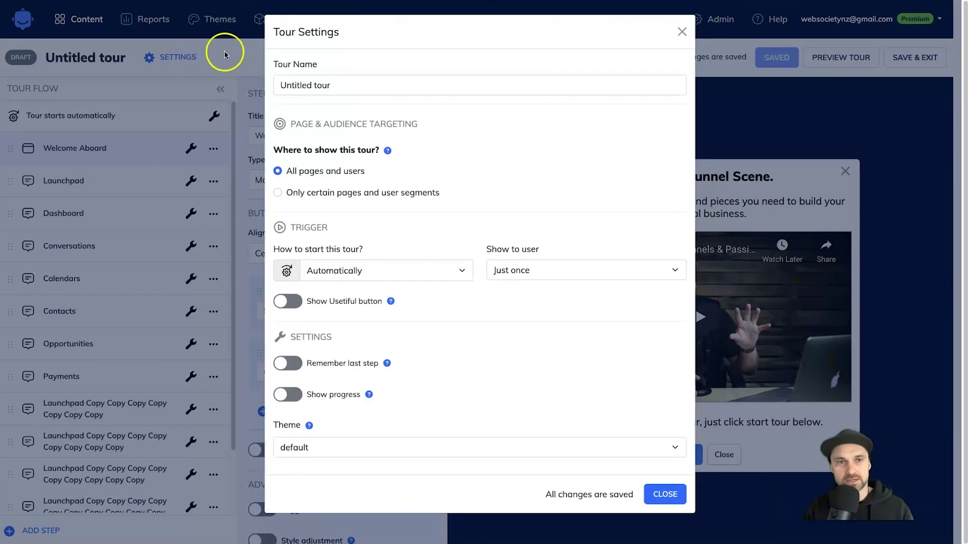
{"action": "left_click", "coordinate": [284, 82]}
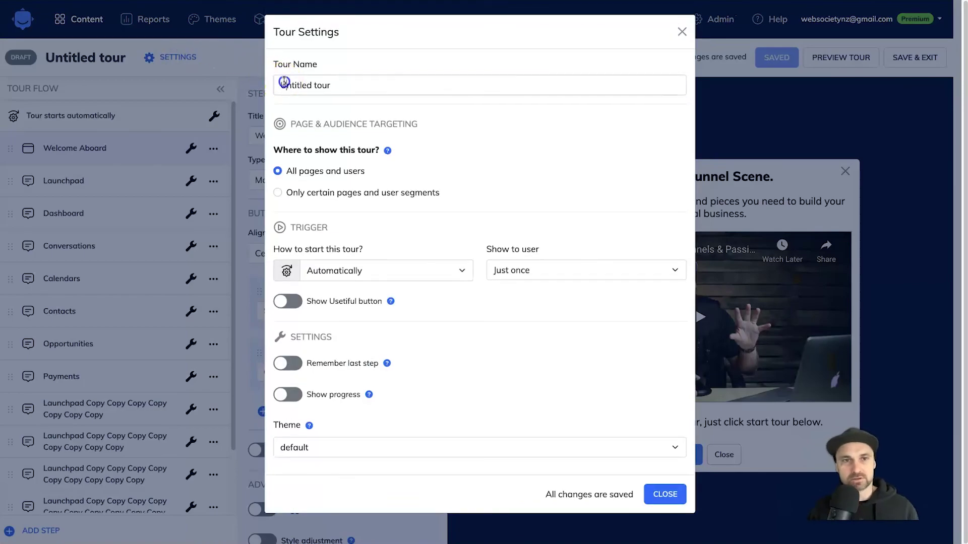
{"action": "triple_click", "coordinate": [284, 82]}
{"action": "type", "text": "YT"}
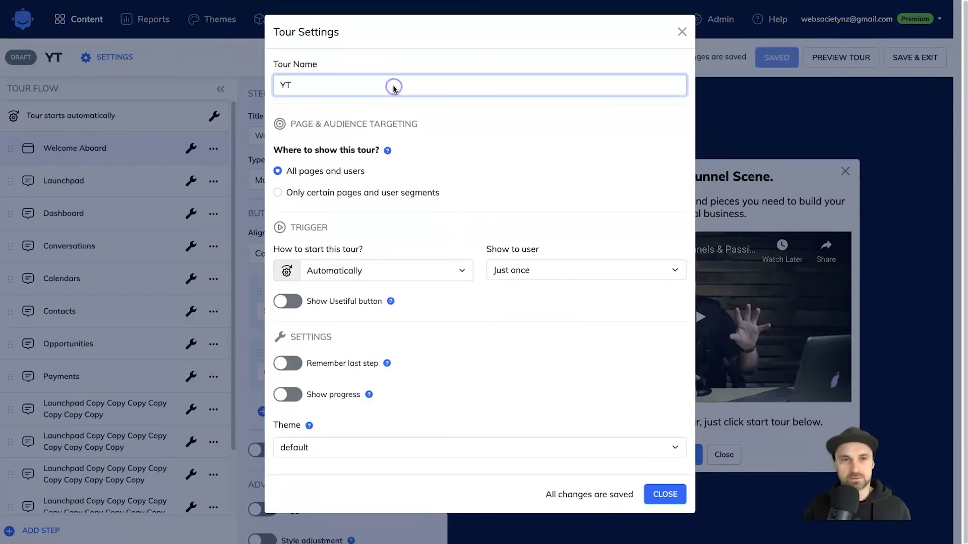
{"action": "type", "text": " Tour"}
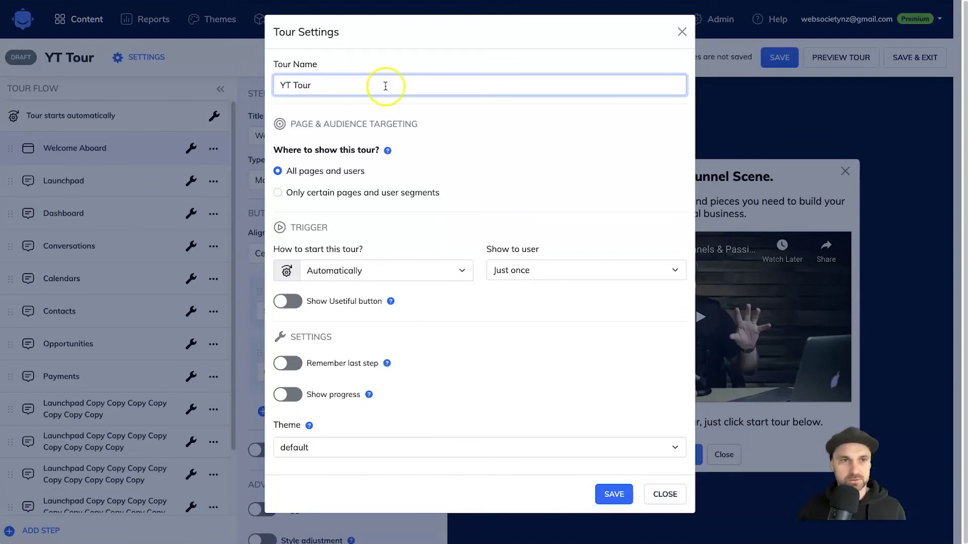
{"action": "left_click", "coordinate": [433, 179]}
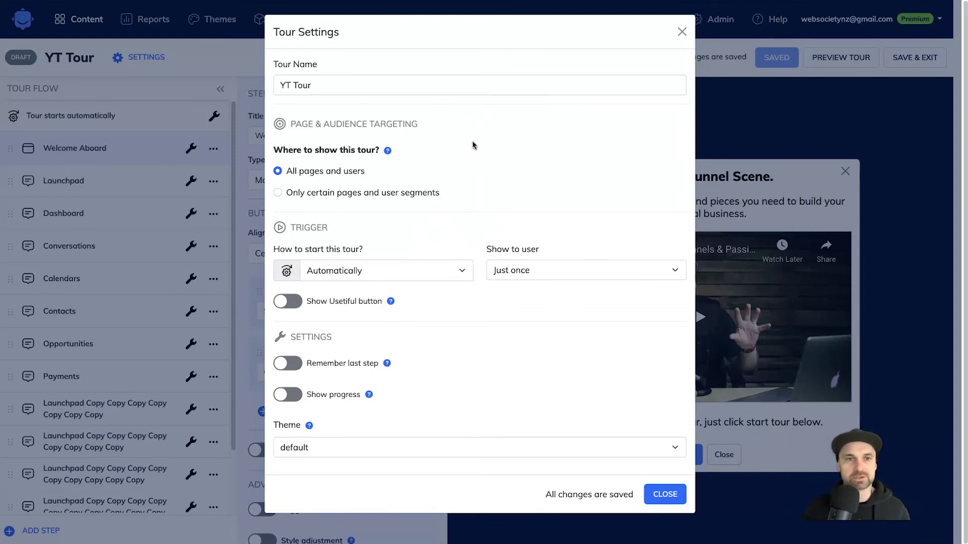
- Insert "Dashboard" into the tour name so it reads "YT Dashboard Tour"
{"action": "left_click", "coordinate": [358, 90]}
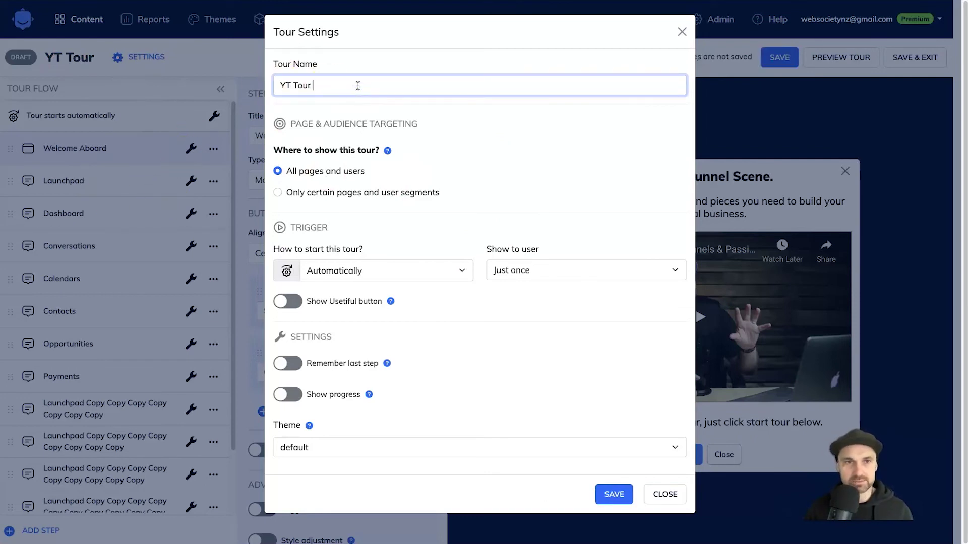
{"action": "key", "text": "Left"}
{"action": "key", "text": "Left"}
{"action": "type", "text": "Dashboard"}
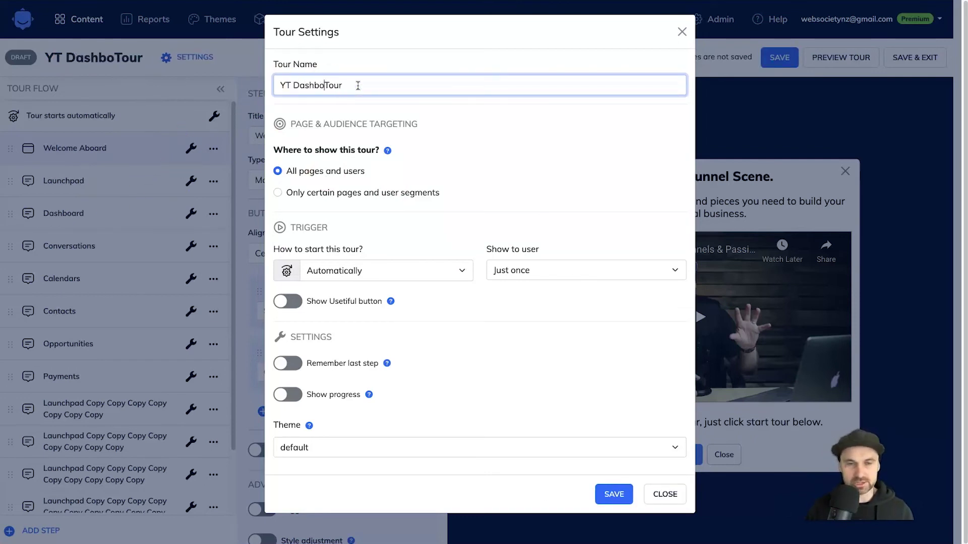
{"action": "left_click", "coordinate": [484, 102]}
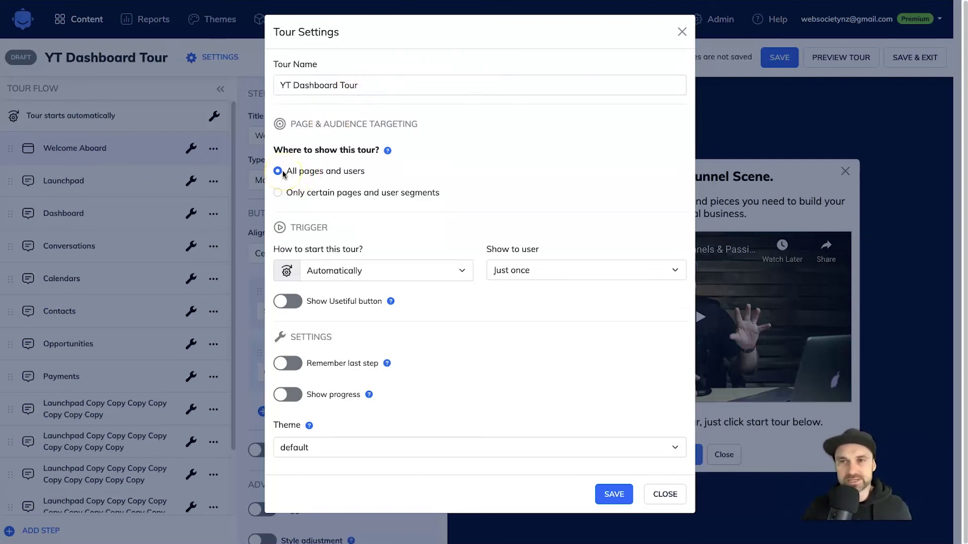
- Restrict the tour to certain pages and user segments, with the condition URL contains "dashboard"
{"action": "left_click", "coordinate": [298, 193]}
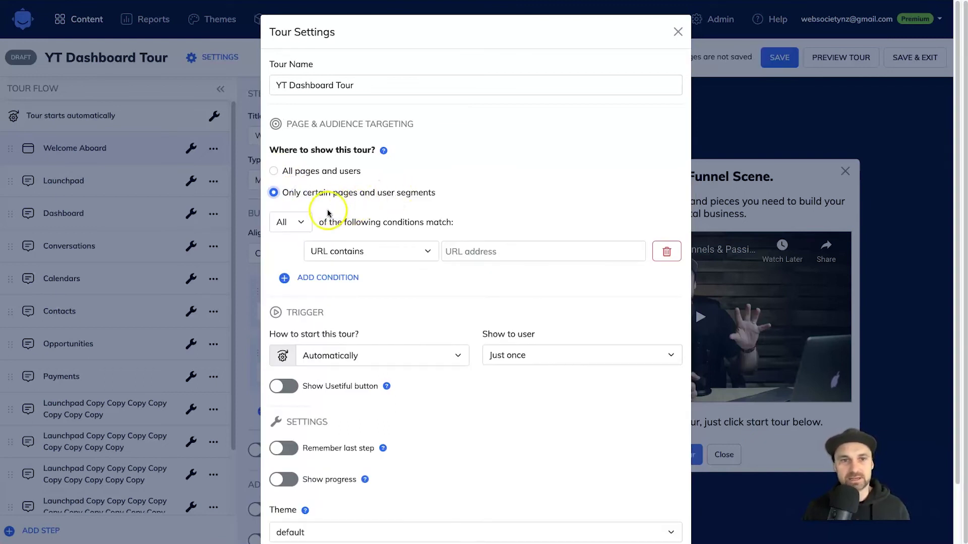
{"action": "left_click", "coordinate": [365, 255]}
{"action": "left_click", "coordinate": [367, 252]}
{"action": "left_click", "coordinate": [483, 248]}
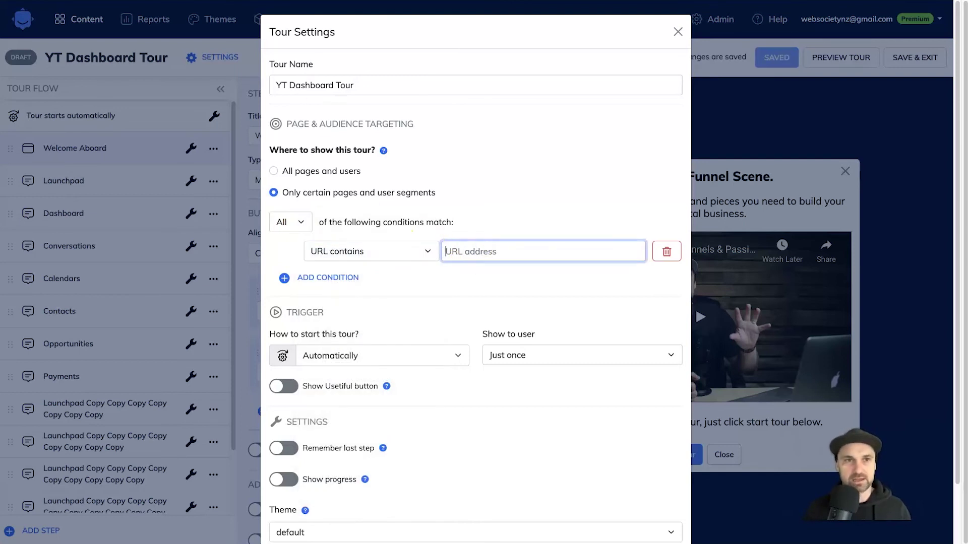
{"action": "left_click", "coordinate": [550, 252]}
{"action": "type", "text": "das"}
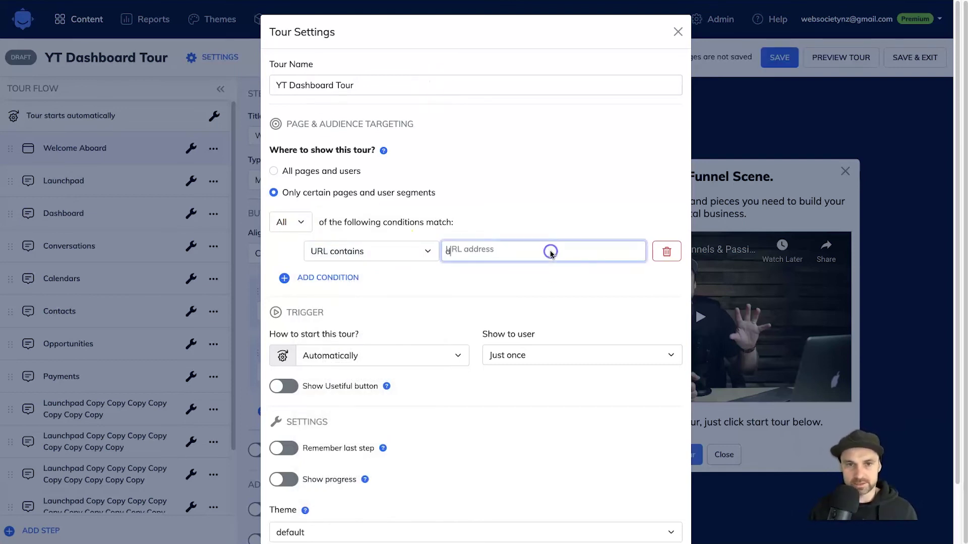
{"action": "left_click", "coordinate": [535, 275]}
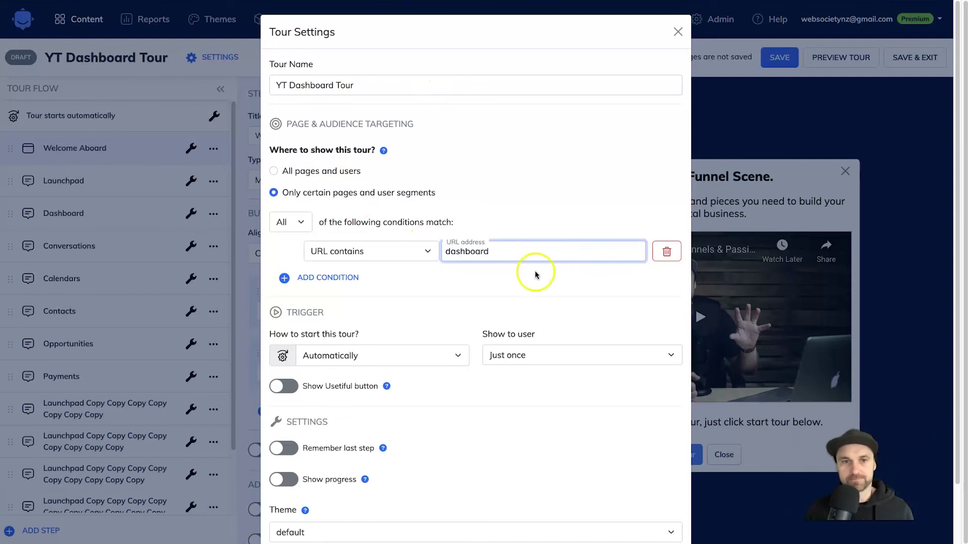
- Review the available targeting condition types and the All/Any matching choices, keeping URL contains and All selected
{"action": "left_click", "coordinate": [417, 251]}
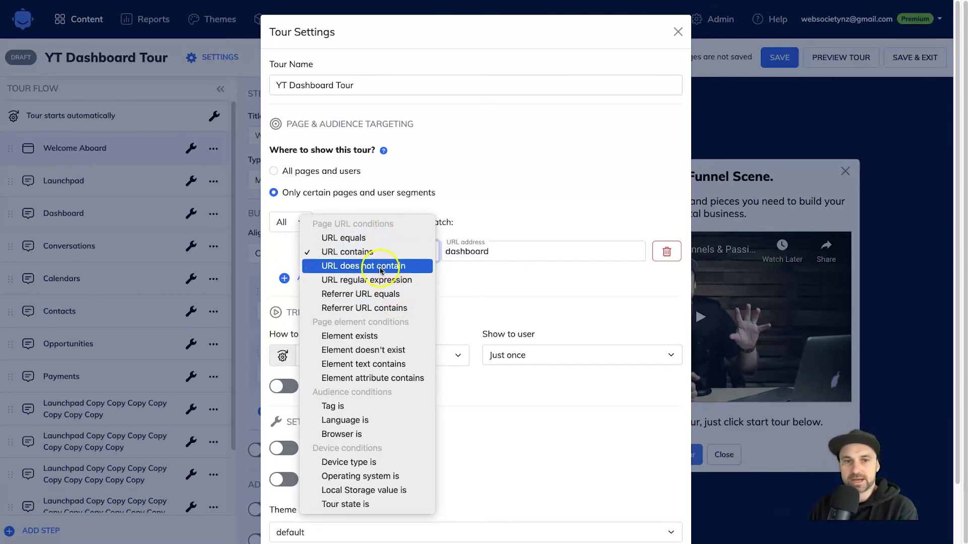
{"action": "left_click", "coordinate": [492, 154]}
{"action": "left_click", "coordinate": [379, 250]}
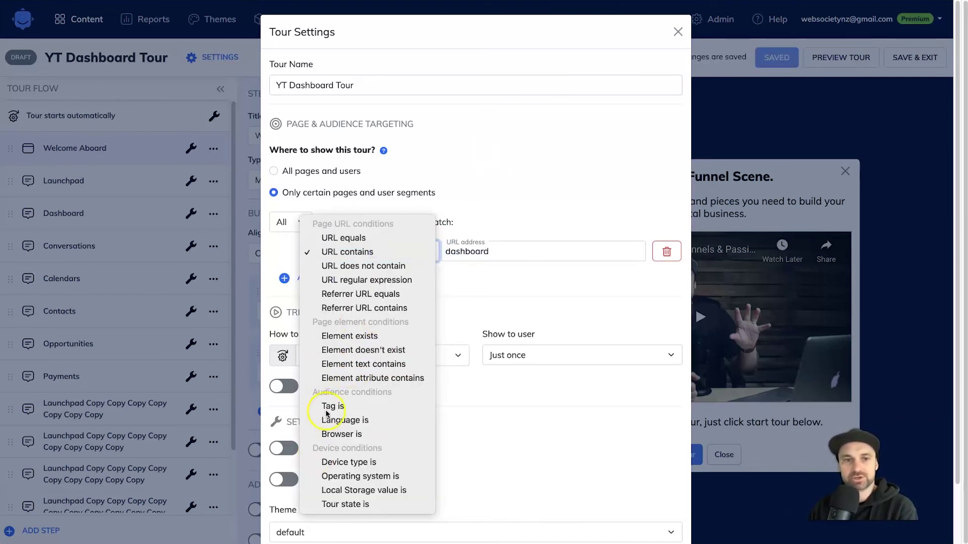
{"action": "left_click", "coordinate": [447, 208]}
{"action": "left_click", "coordinate": [281, 224]}
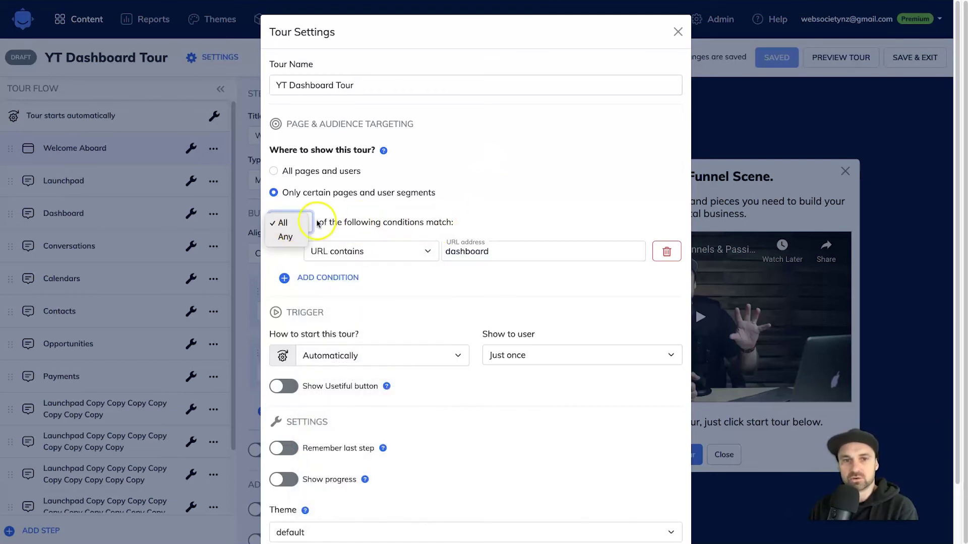
{"action": "left_click", "coordinate": [414, 207]}
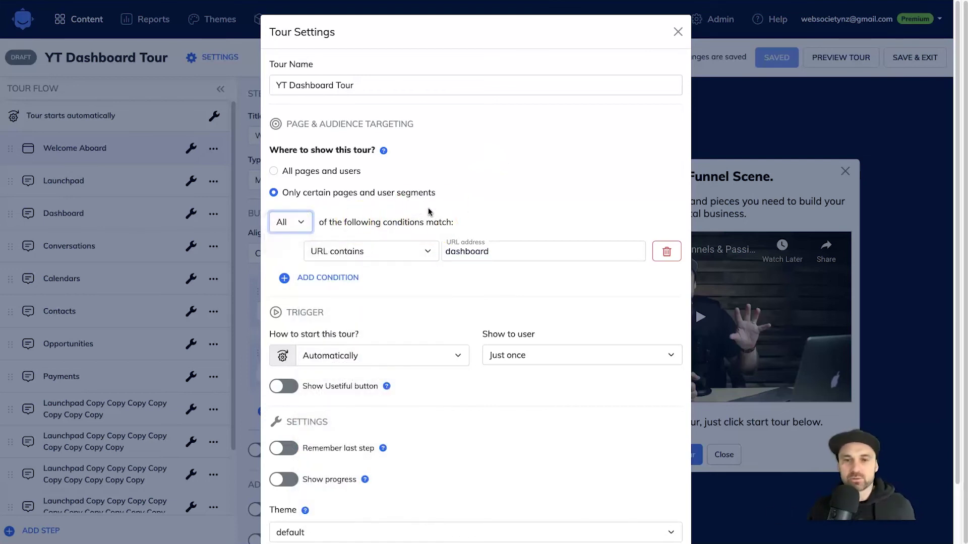
- Switch to Funnel Scene to check the Dashboard and Calendars page addresses, closing the Launchpad tour pointer
{"action": "left_click", "coordinate": [395, 10]}
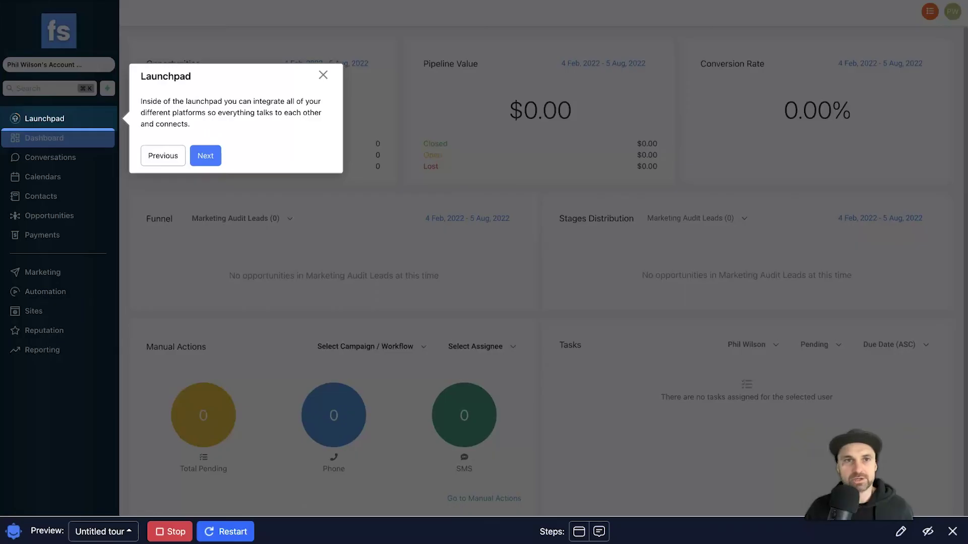
{"action": "mouse_move", "coordinate": [285, 34]}
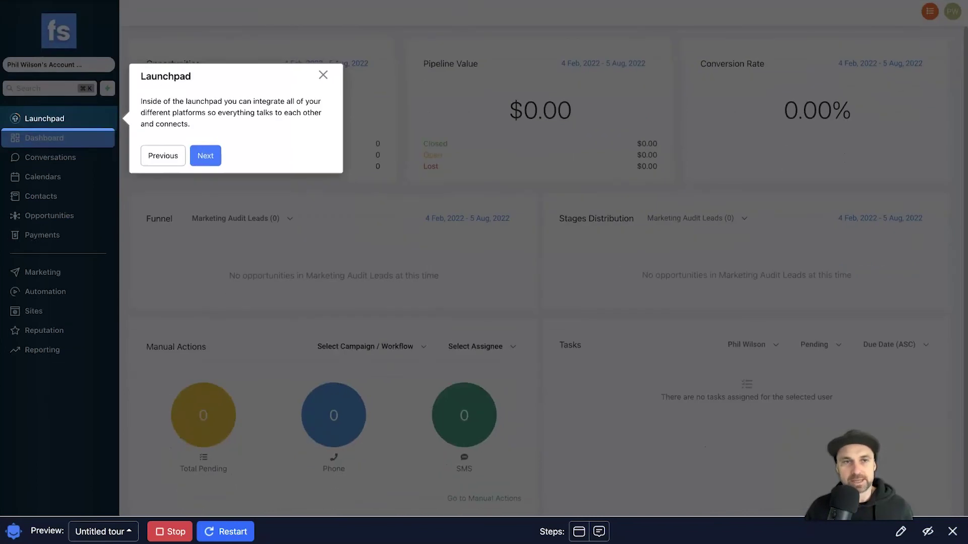
{"action": "left_click", "coordinate": [323, 75]}
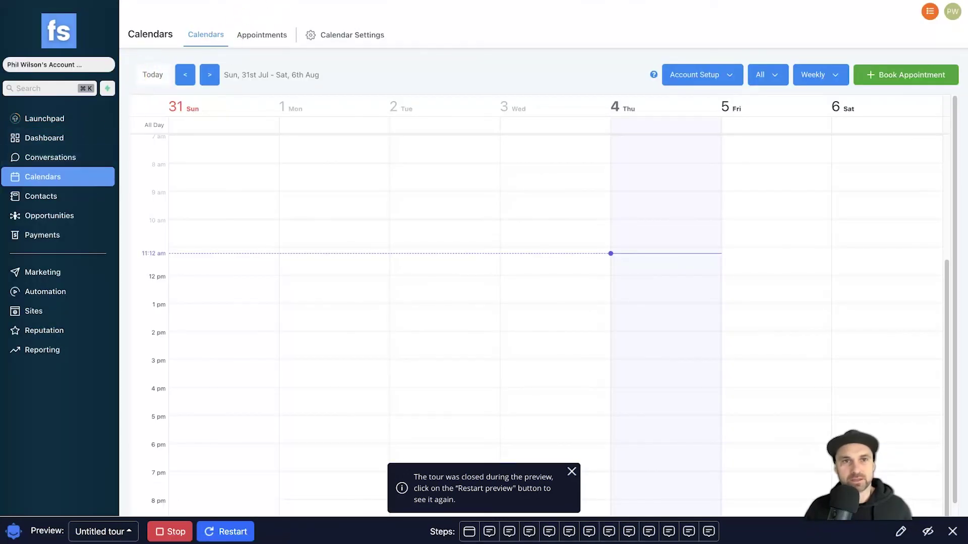
{"action": "mouse_move", "coordinate": [292, 8]}
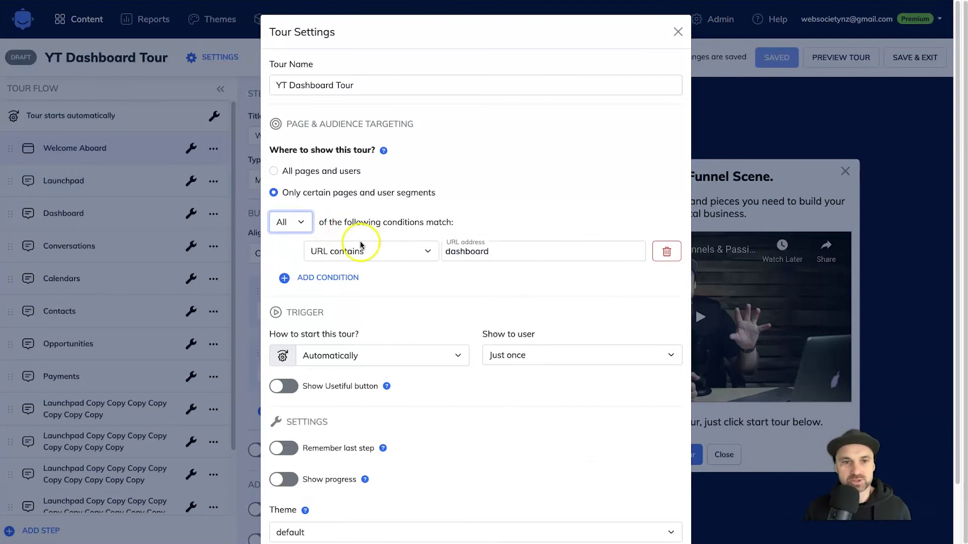
- Return to the Usetiful tour settings and review how often the tour can be shown, keeping Just once
{"action": "left_click", "coordinate": [353, 327]}
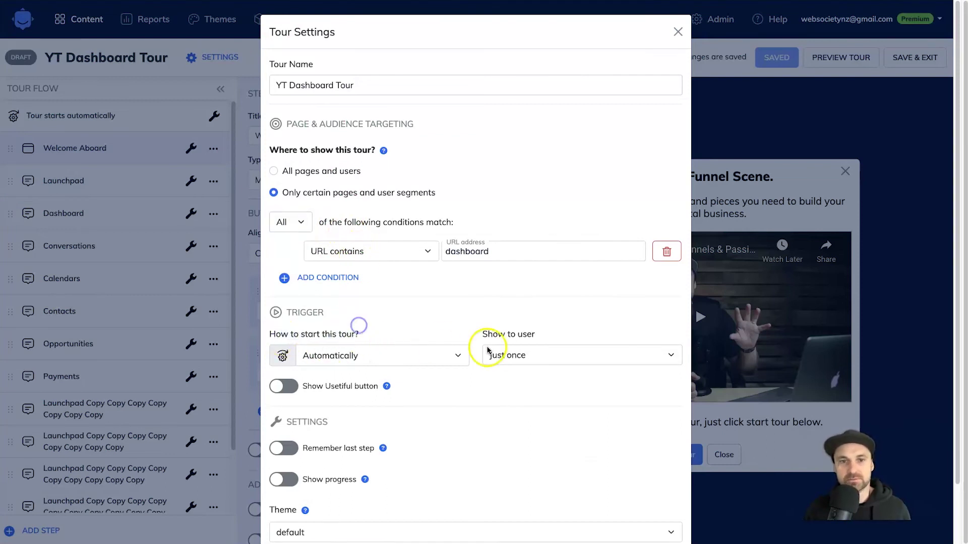
{"action": "left_click", "coordinate": [501, 356]}
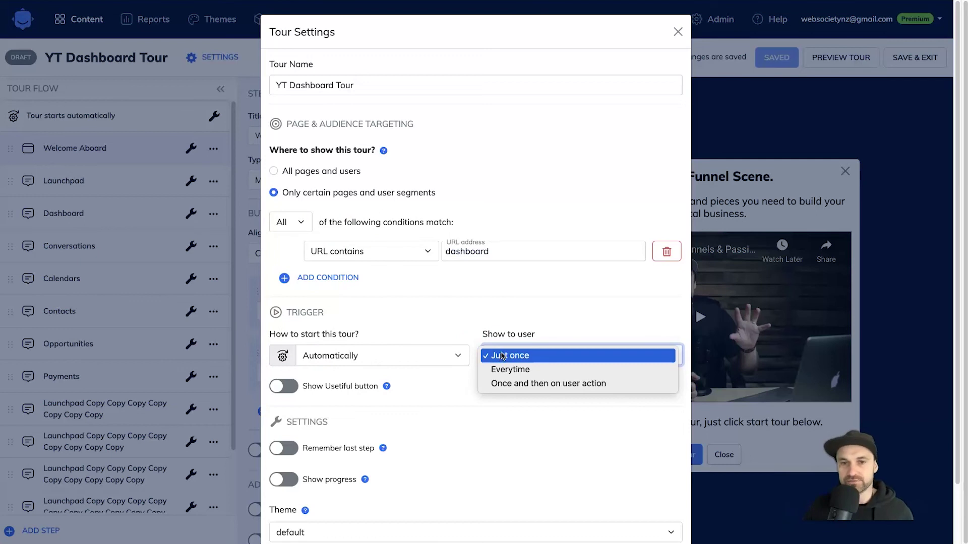
{"action": "left_click", "coordinate": [525, 375]}
{"action": "left_click", "coordinate": [509, 411]}
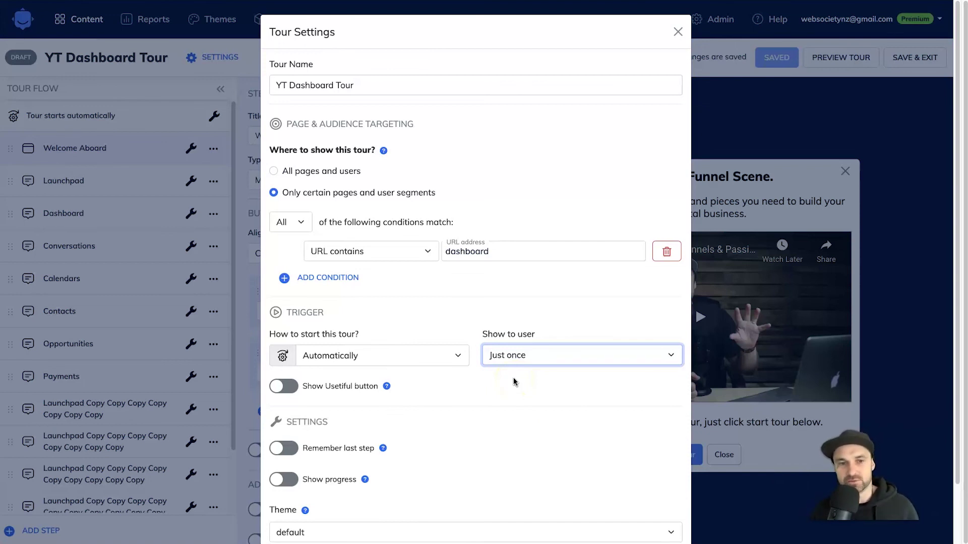
- Try the Show progress option for the tour and turn it off again
{"action": "scroll", "coordinate": [493, 400], "scroll_direction": "down", "scroll_amount": 2}
{"action": "left_click", "coordinate": [487, 353]}
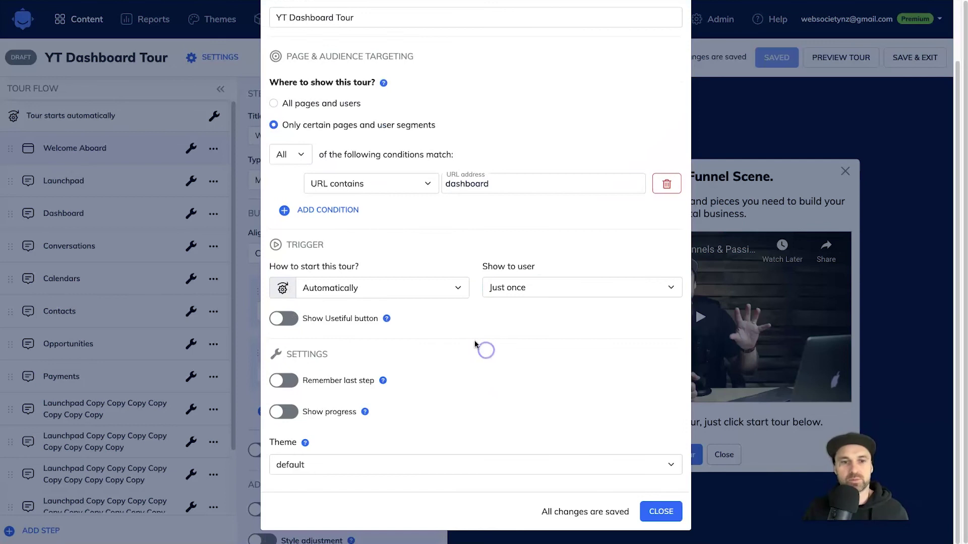
{"action": "left_click", "coordinate": [286, 416]}
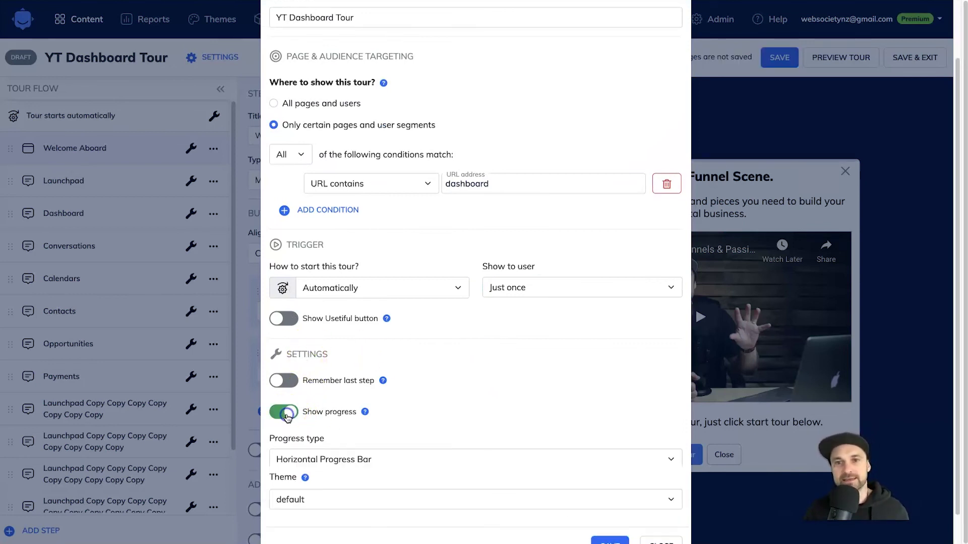
{"action": "left_click", "coordinate": [285, 415]}
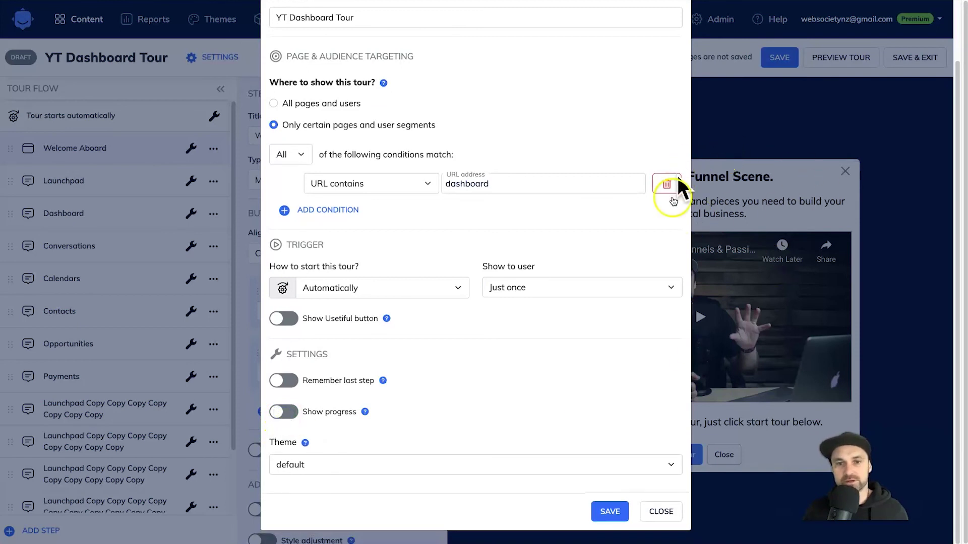
- Set the tour's theme to FS Theme, then save and close the tour settings
{"action": "left_click", "coordinate": [475, 471]}
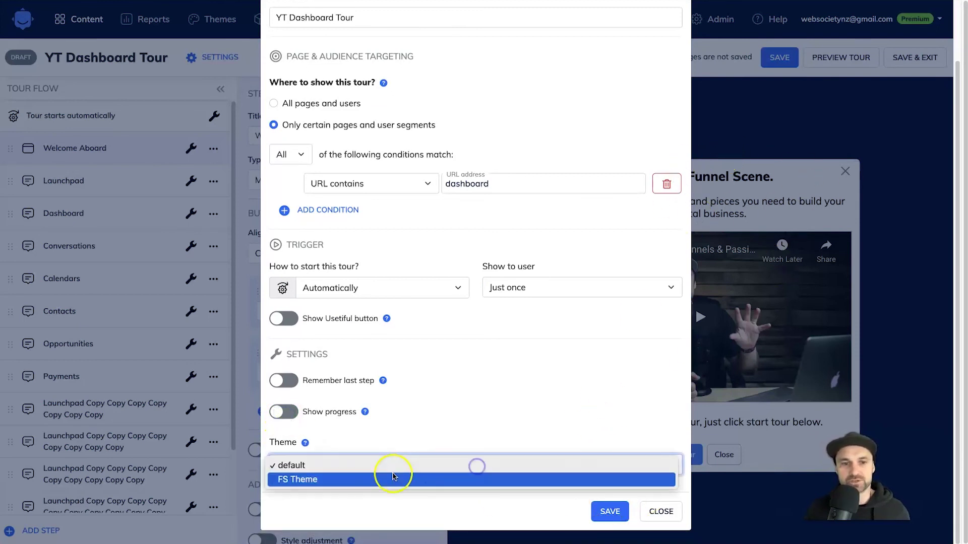
{"action": "left_click", "coordinate": [389, 477]}
{"action": "left_click", "coordinate": [608, 512]}
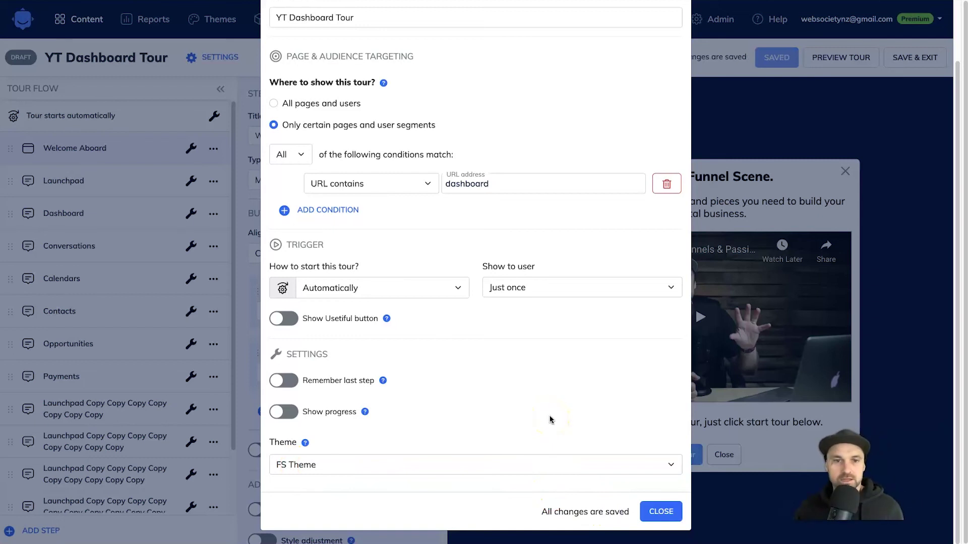
{"action": "left_click", "coordinate": [657, 511]}
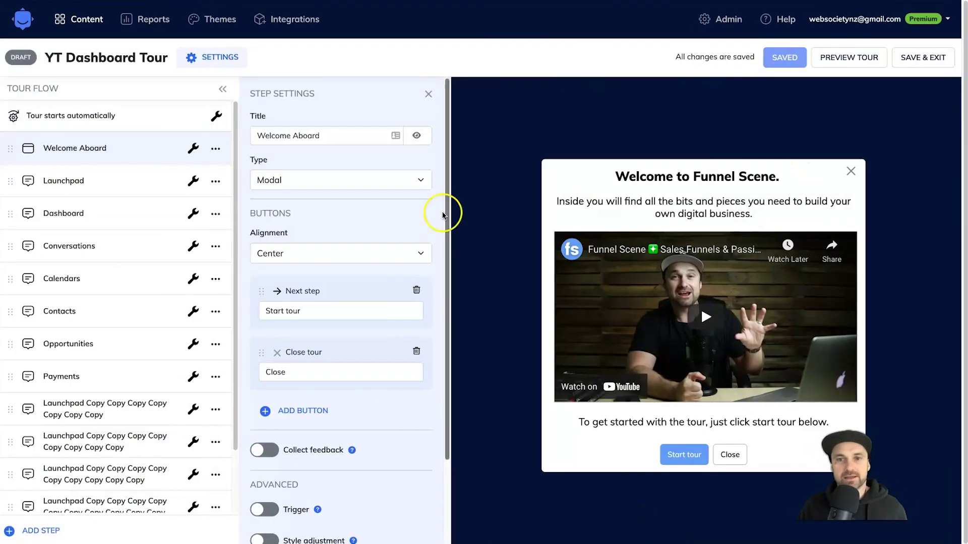
- Open the tour preview on the Funnel Scene Dashboard page, supplying that page's address as the preview URL
{"action": "left_click", "coordinate": [860, 59]}
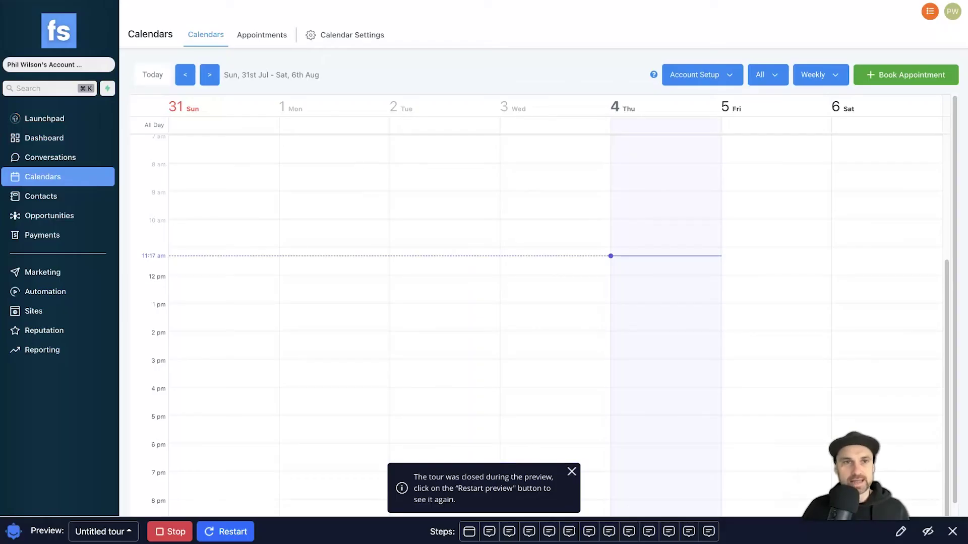
{"action": "left_click", "coordinate": [46, 138]}
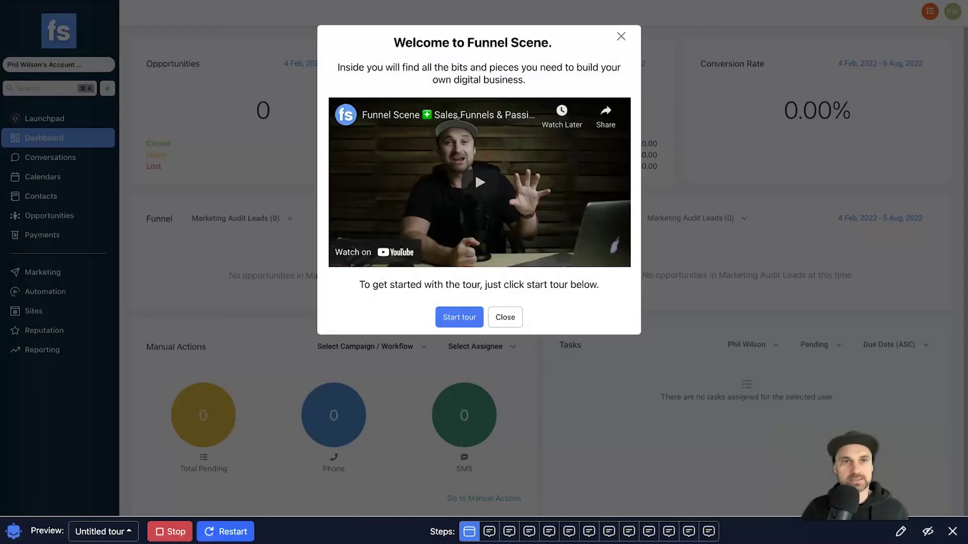
{"action": "left_click", "coordinate": [621, 36]}
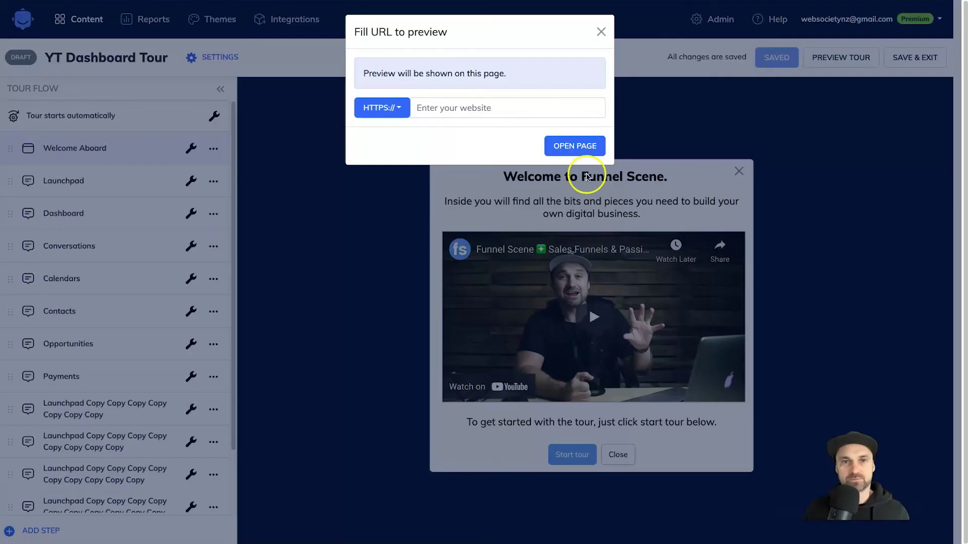
{"action": "left_click", "coordinate": [507, 108]}
{"action": "key", "text": "ctrl+v"}
{"action": "left_click", "coordinate": [574, 146]}
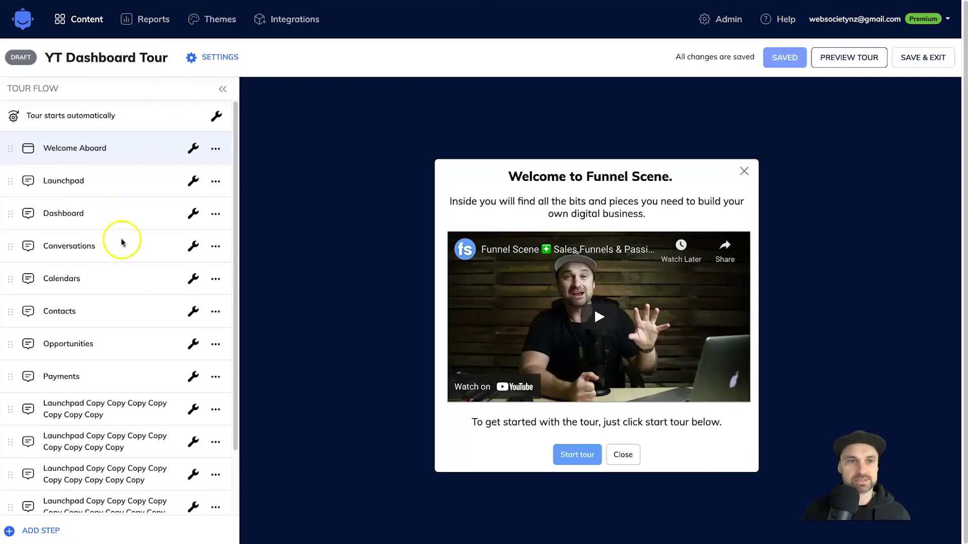
- Add a Delay step with a delay time of 5 seconds and move it above Welcome Aboard in the tour flow
{"action": "scroll", "coordinate": [101, 352], "scroll_direction": "down", "scroll_amount": 3}
{"action": "left_click", "coordinate": [45, 532]}
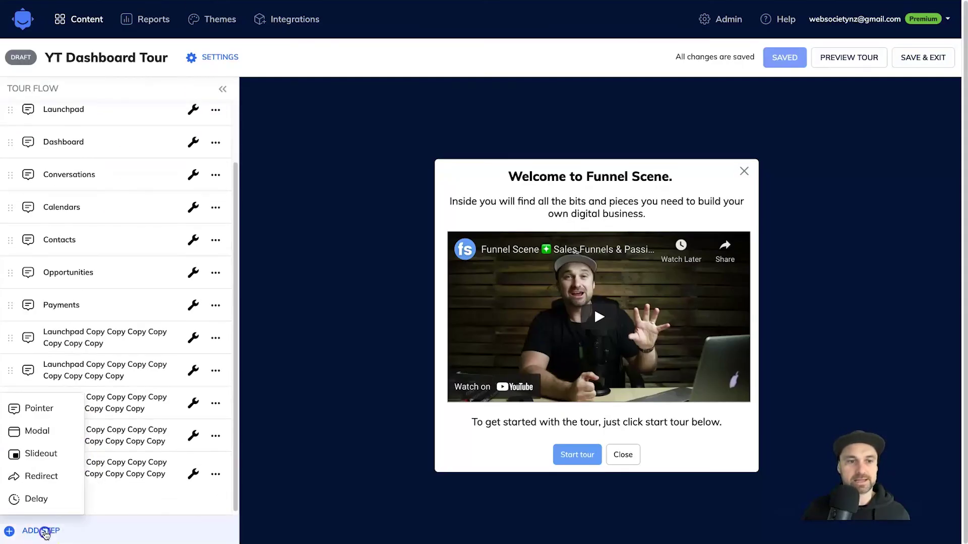
{"action": "left_click", "coordinate": [38, 498]}
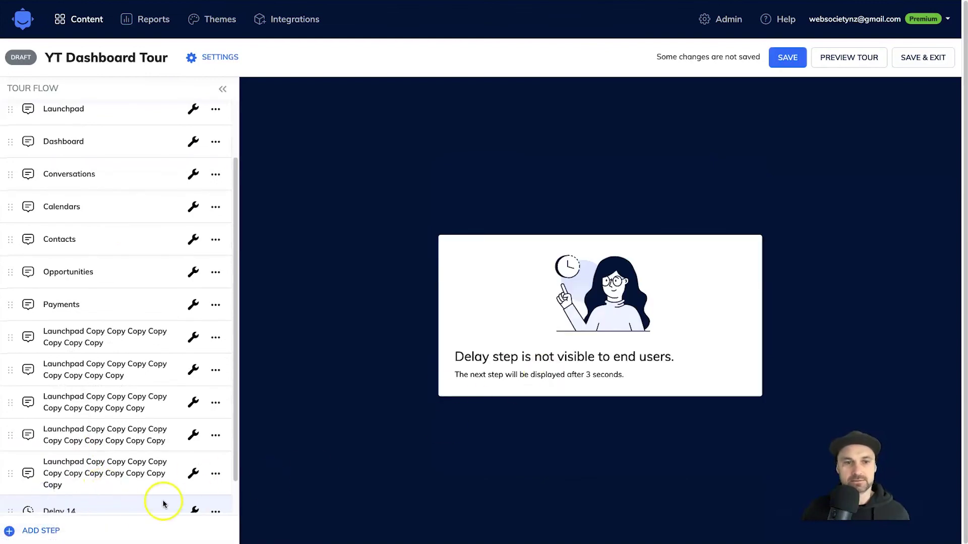
{"action": "scroll", "coordinate": [129, 505], "scroll_direction": "down", "scroll_amount": 1}
{"action": "left_click", "coordinate": [195, 473]}
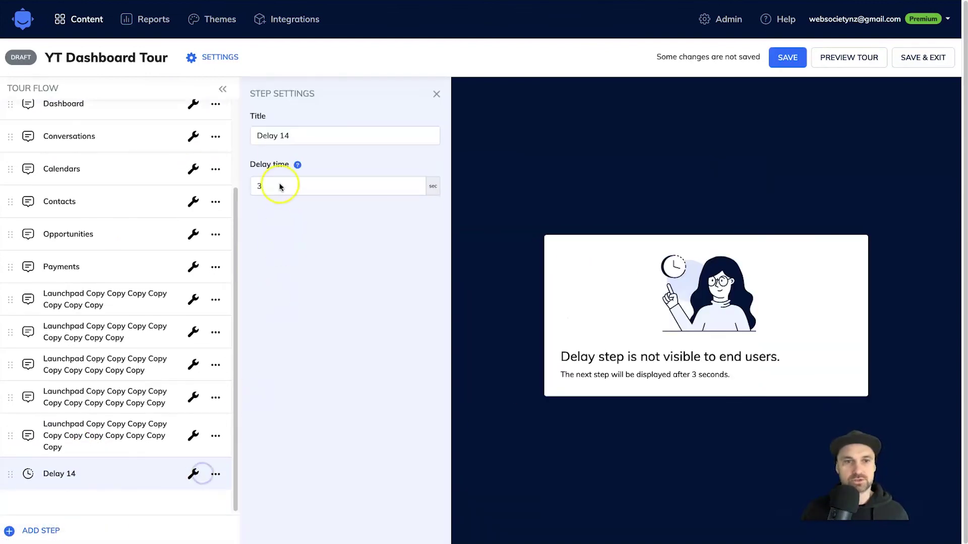
{"action": "left_click_drag", "start_coordinate": [267, 186], "coordinate": [244, 193]}
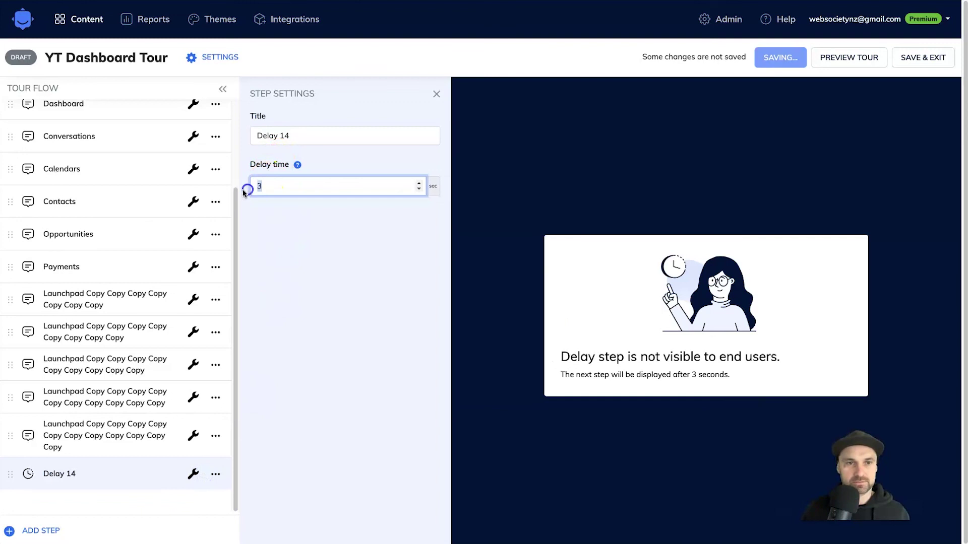
{"action": "type", "text": "5"}
{"action": "left_click", "coordinate": [119, 352]}
{"action": "left_click_drag", "start_coordinate": [11, 469], "coordinate": [45, 132]}
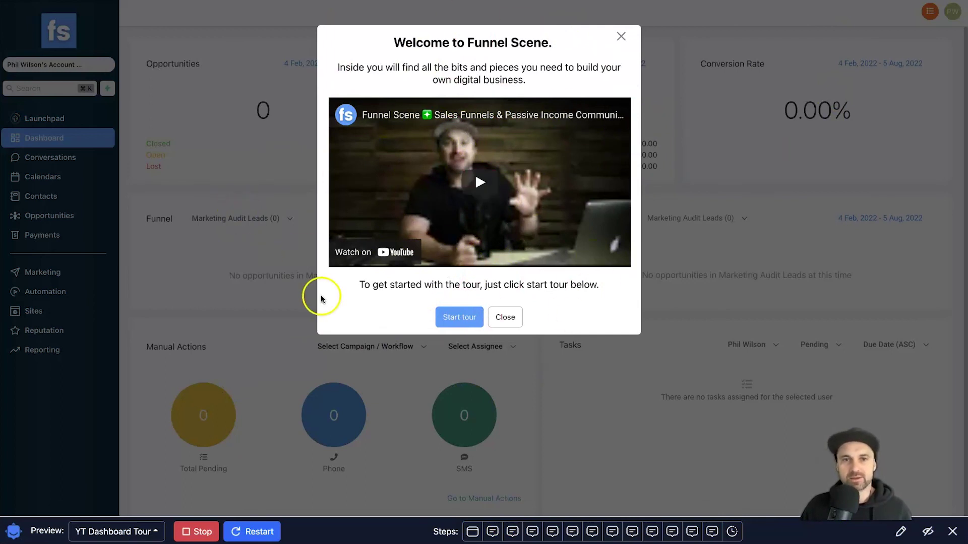
- Start the previewed tour and go forward and back through its pointer steps to examine their titles and highlighted elements
{"action": "left_click", "coordinate": [456, 317]}
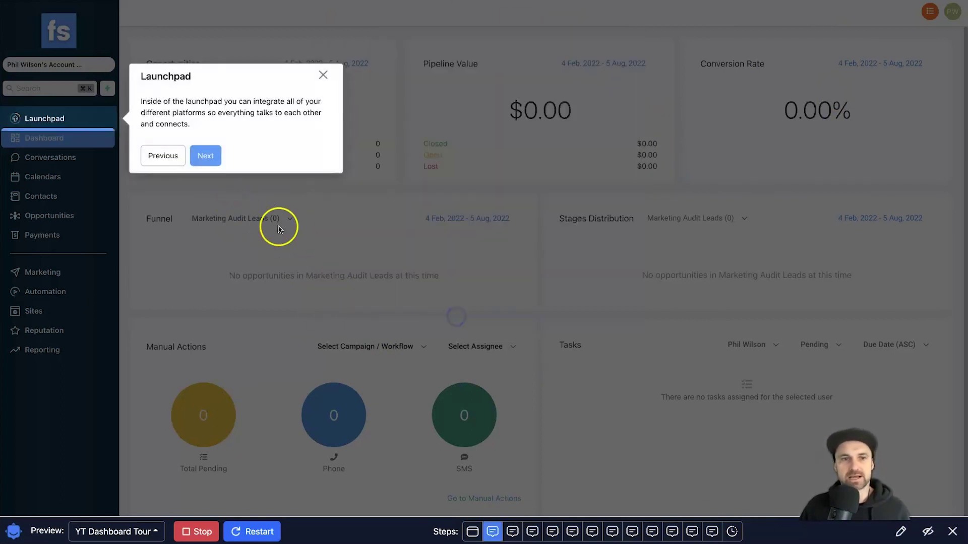
{"action": "left_click", "coordinate": [205, 158]}
{"action": "left_click", "coordinate": [205, 163]}
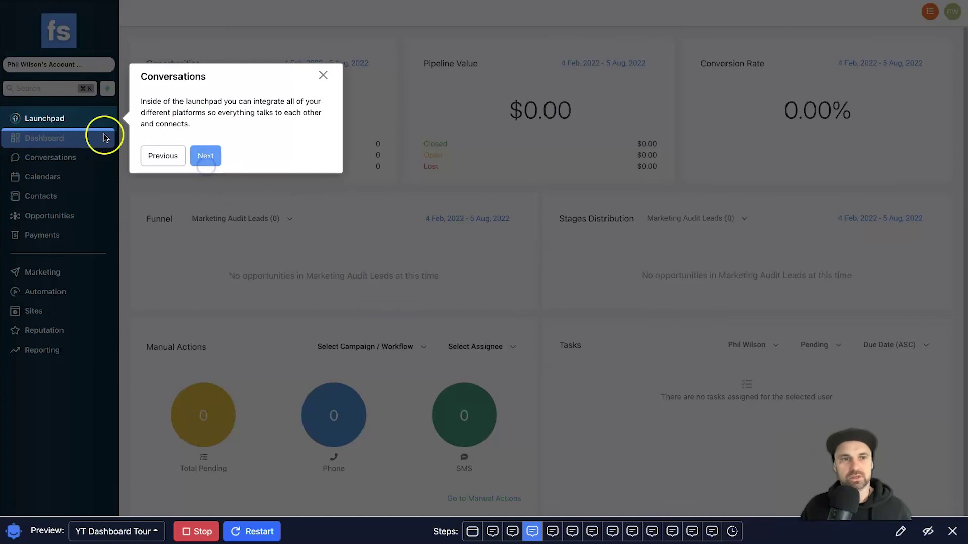
{"action": "left_click", "coordinate": [205, 156]}
{"action": "left_click", "coordinate": [205, 156]}
{"action": "left_click", "coordinate": [205, 157]}
{"action": "left_click", "coordinate": [205, 156]}
{"action": "left_click", "coordinate": [164, 157]}
{"action": "left_click", "coordinate": [164, 156]}
{"action": "left_click", "coordinate": [164, 156]}
{"action": "left_click", "coordinate": [164, 156]}
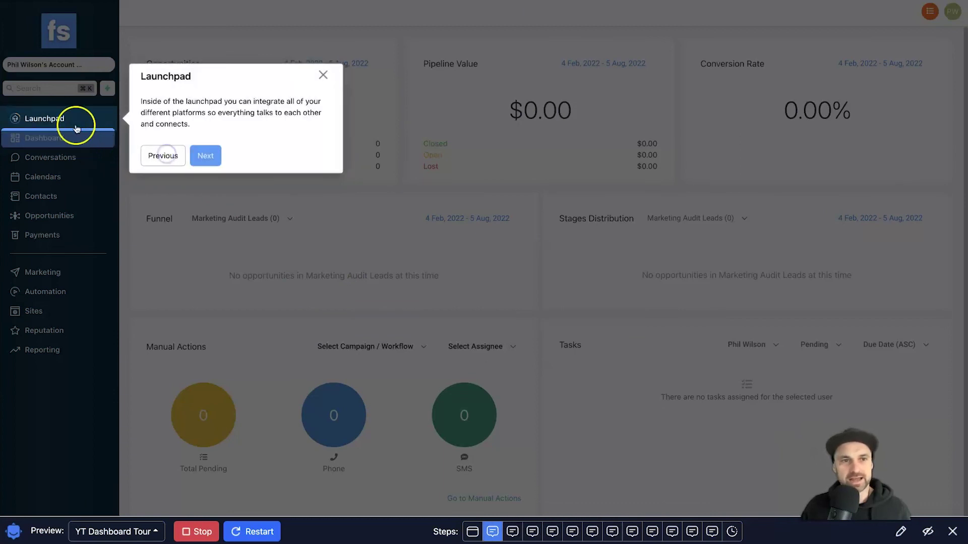
{"action": "left_click", "coordinate": [205, 163]}
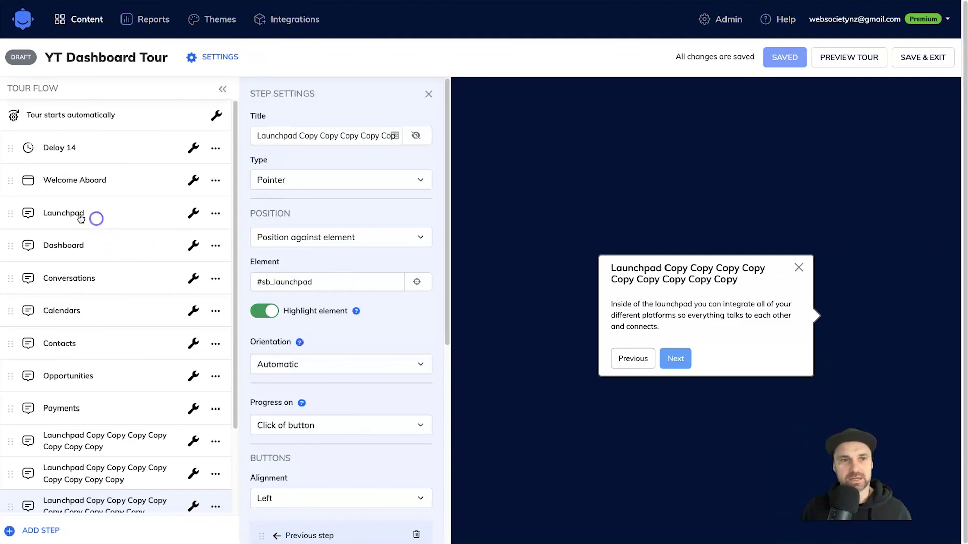
- Review the Launchpad and Dashboard pointer steps and how the Dashboard step's target element is selected, leaving element selection without changing it
{"action": "left_click", "coordinate": [80, 218]}
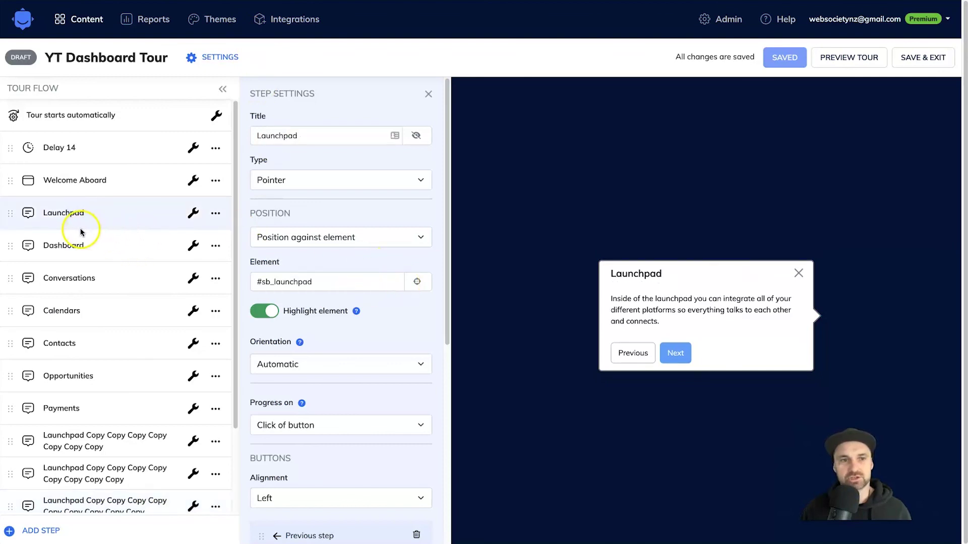
{"action": "left_click", "coordinate": [71, 246]}
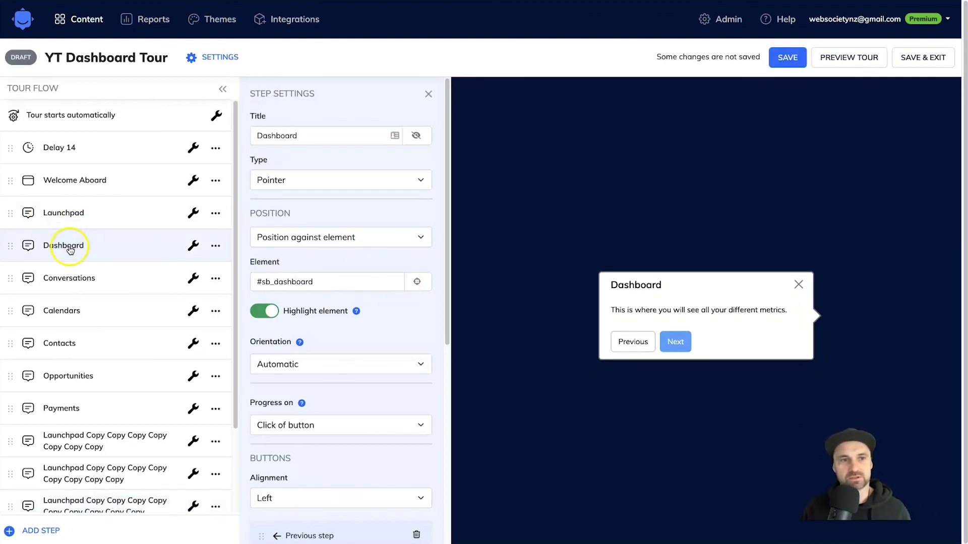
{"action": "left_click", "coordinate": [417, 281]}
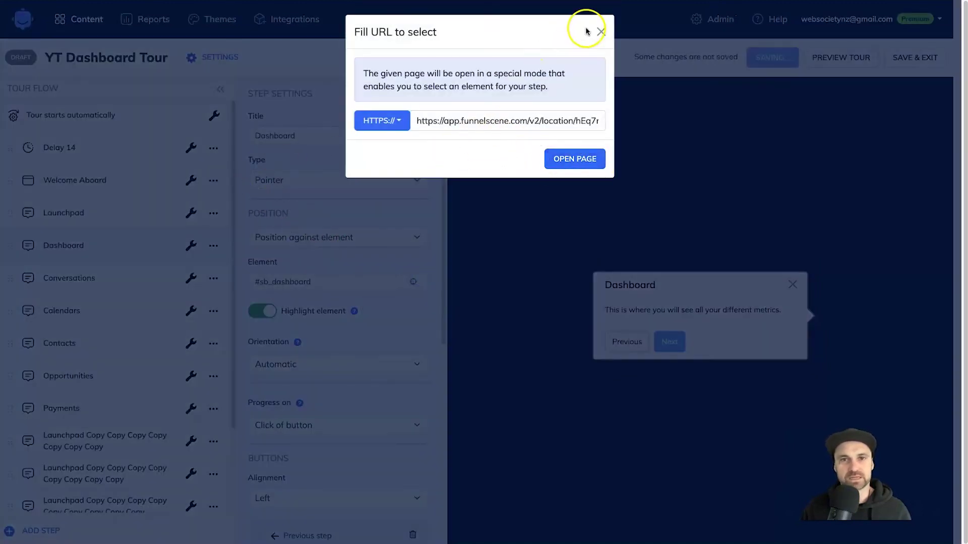
{"action": "left_click", "coordinate": [600, 31]}
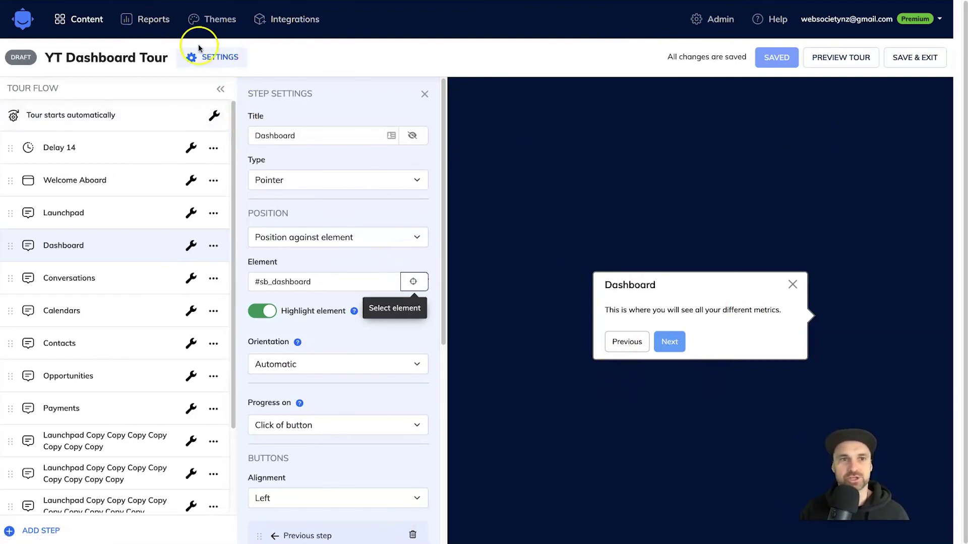
- Return to the tours list and publish the YT Dashboard Tour
{"action": "left_click", "coordinate": [81, 21]}
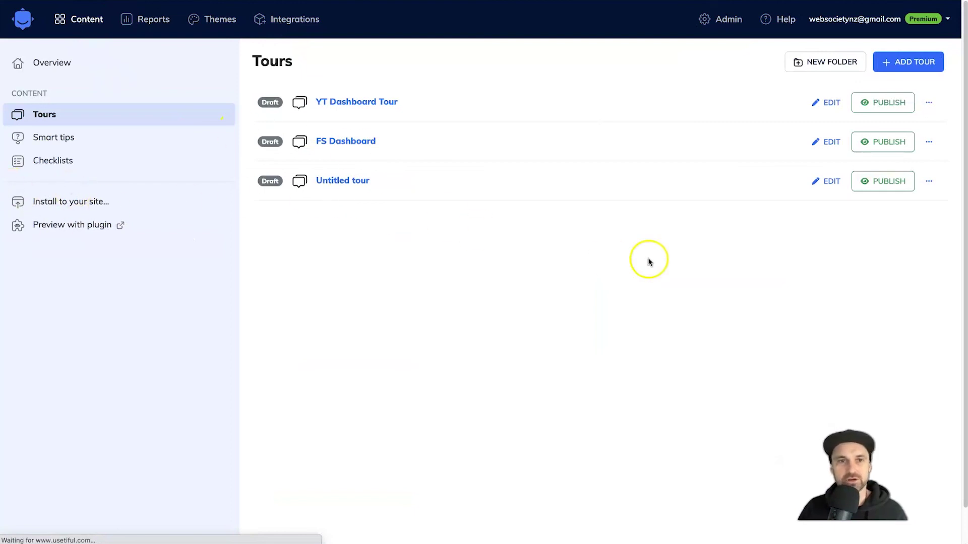
{"action": "left_click", "coordinate": [892, 112]}
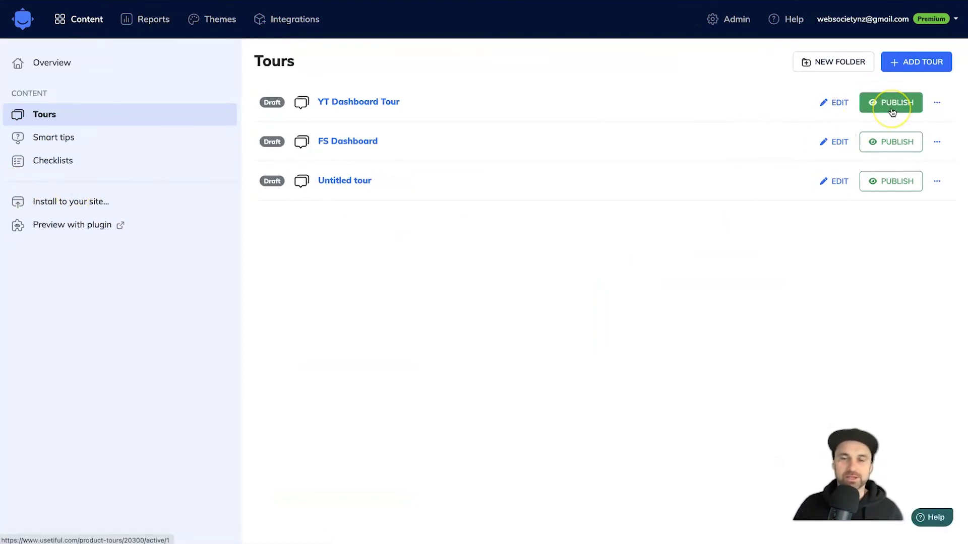